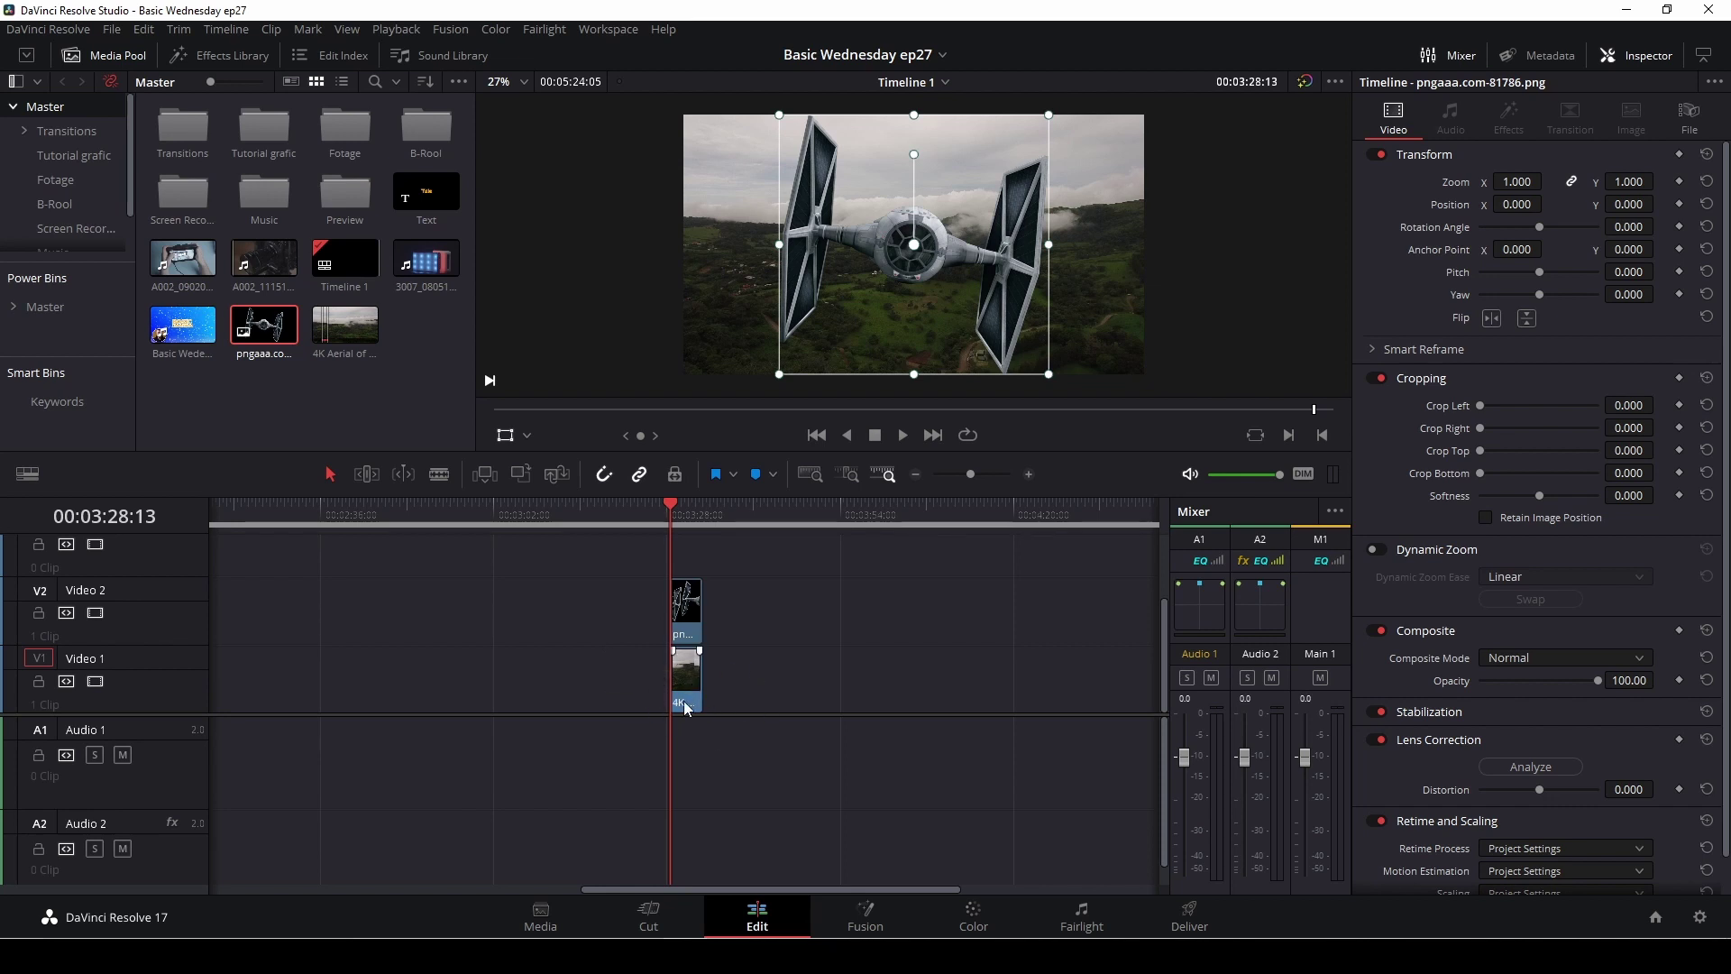
# Scale the spaceship image on Video 2 down to a zoom of 0.080 at the start of its clip.
pyautogui.press('space')
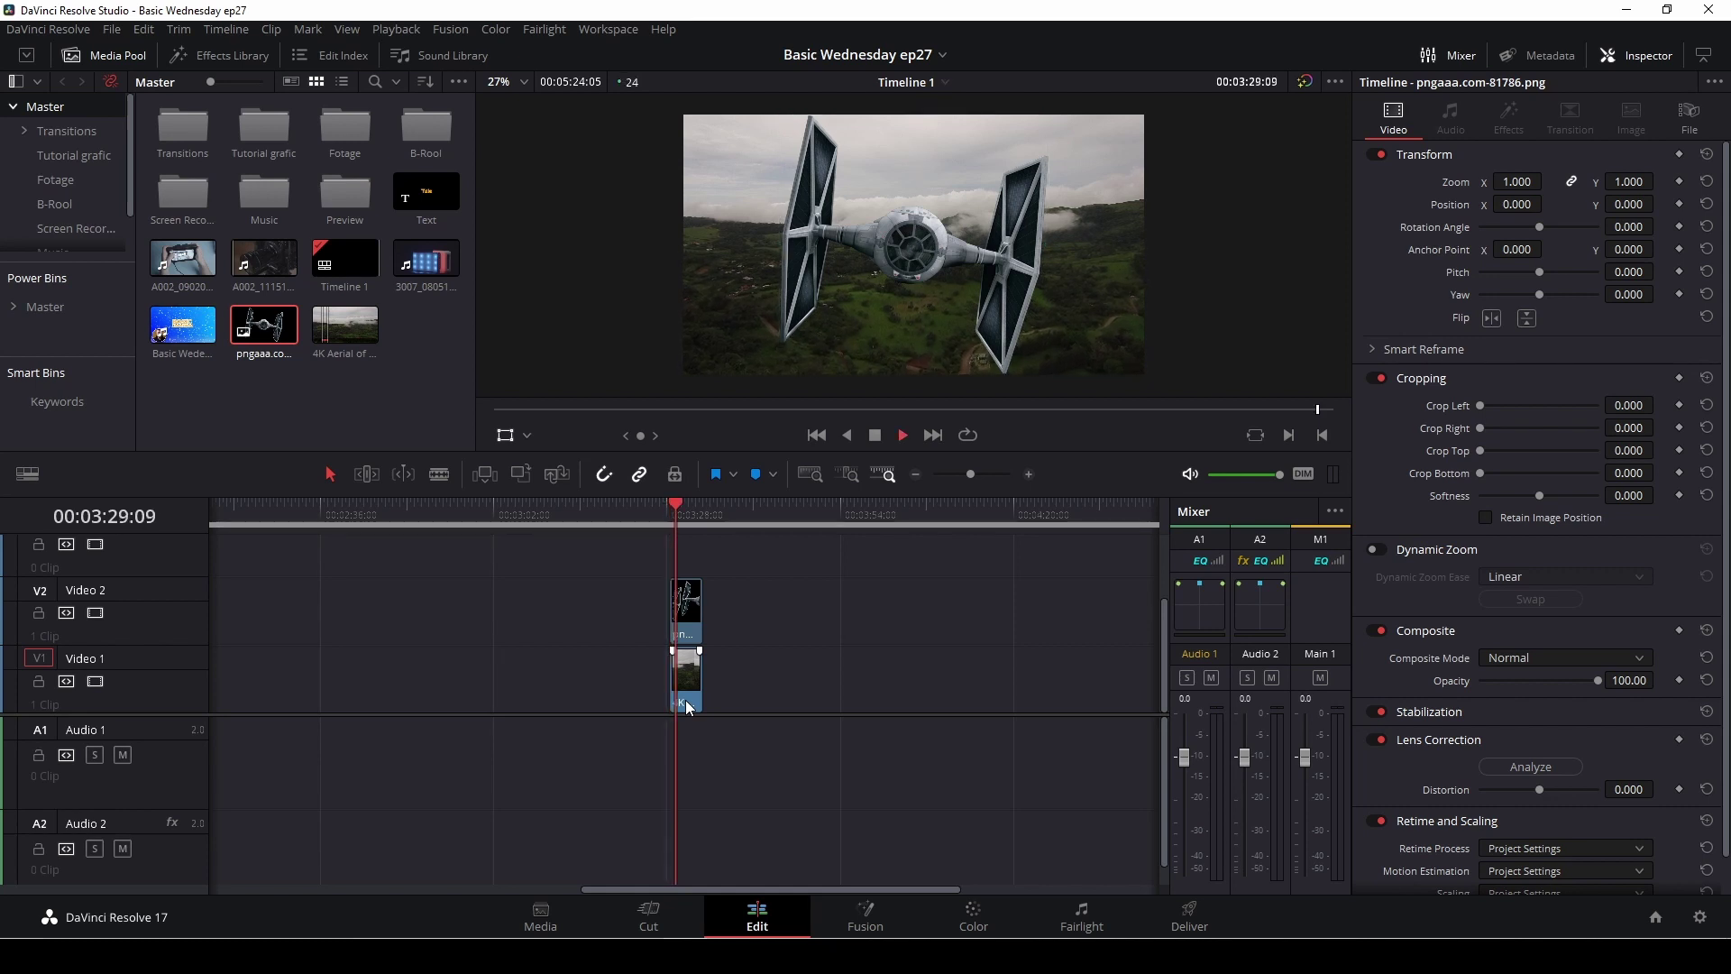
pyautogui.press('space')
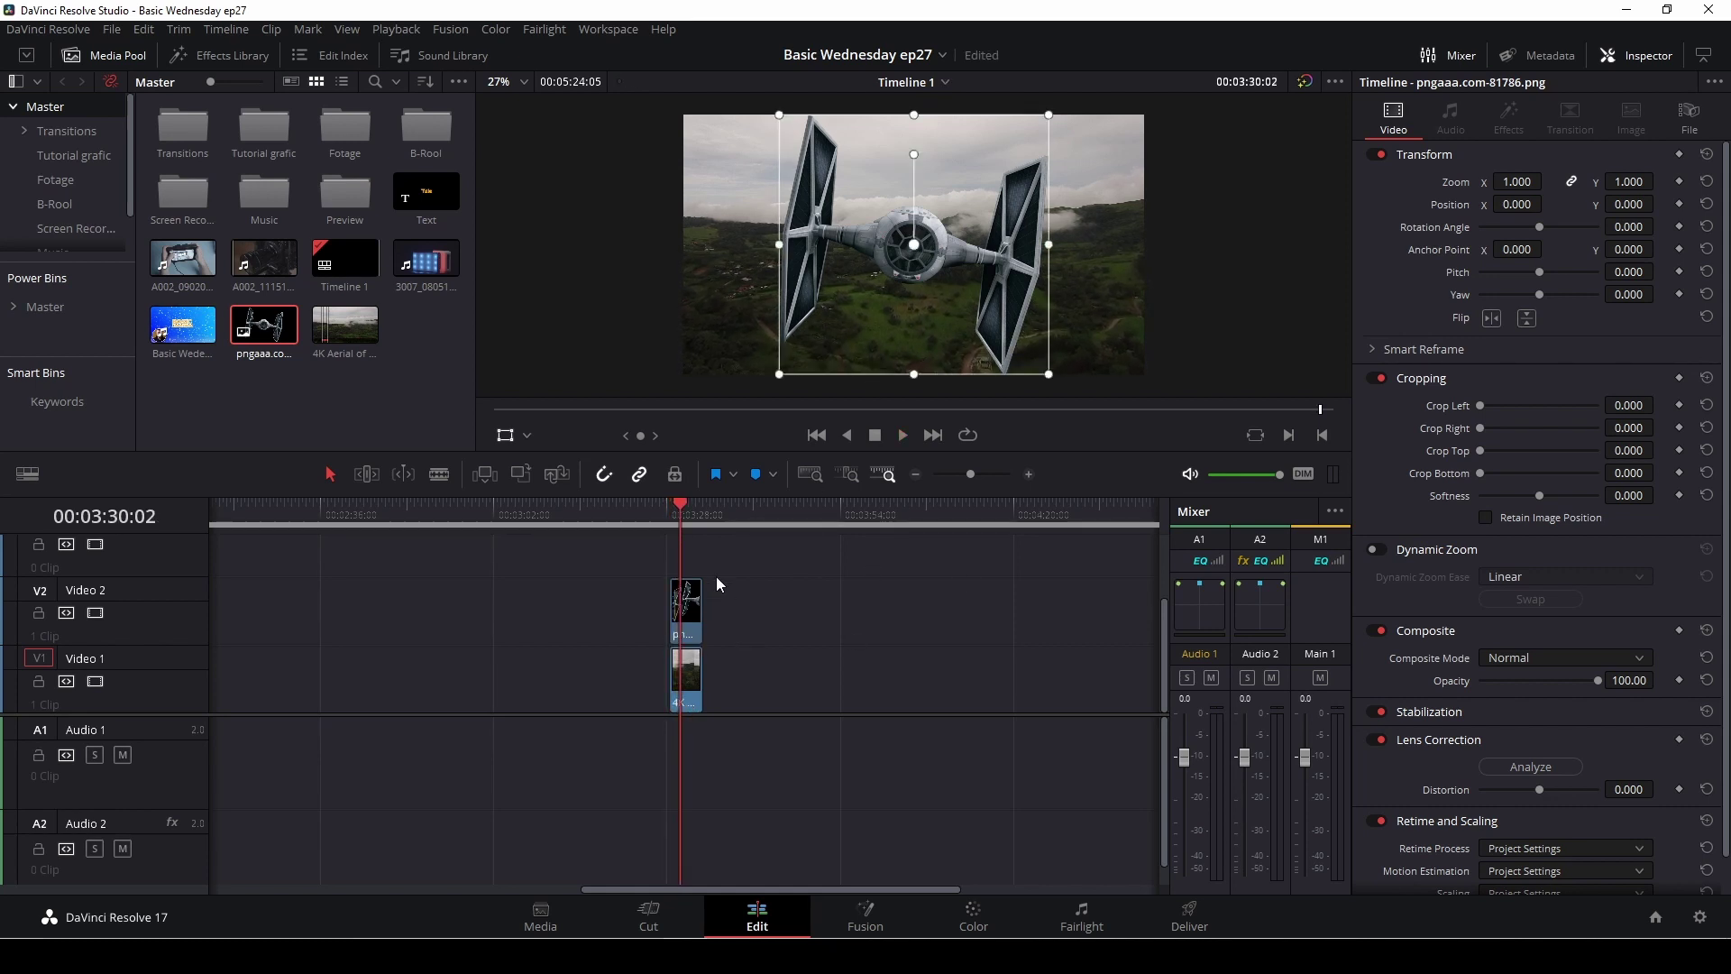
pyautogui.click(679, 511)
pyautogui.click(695, 612)
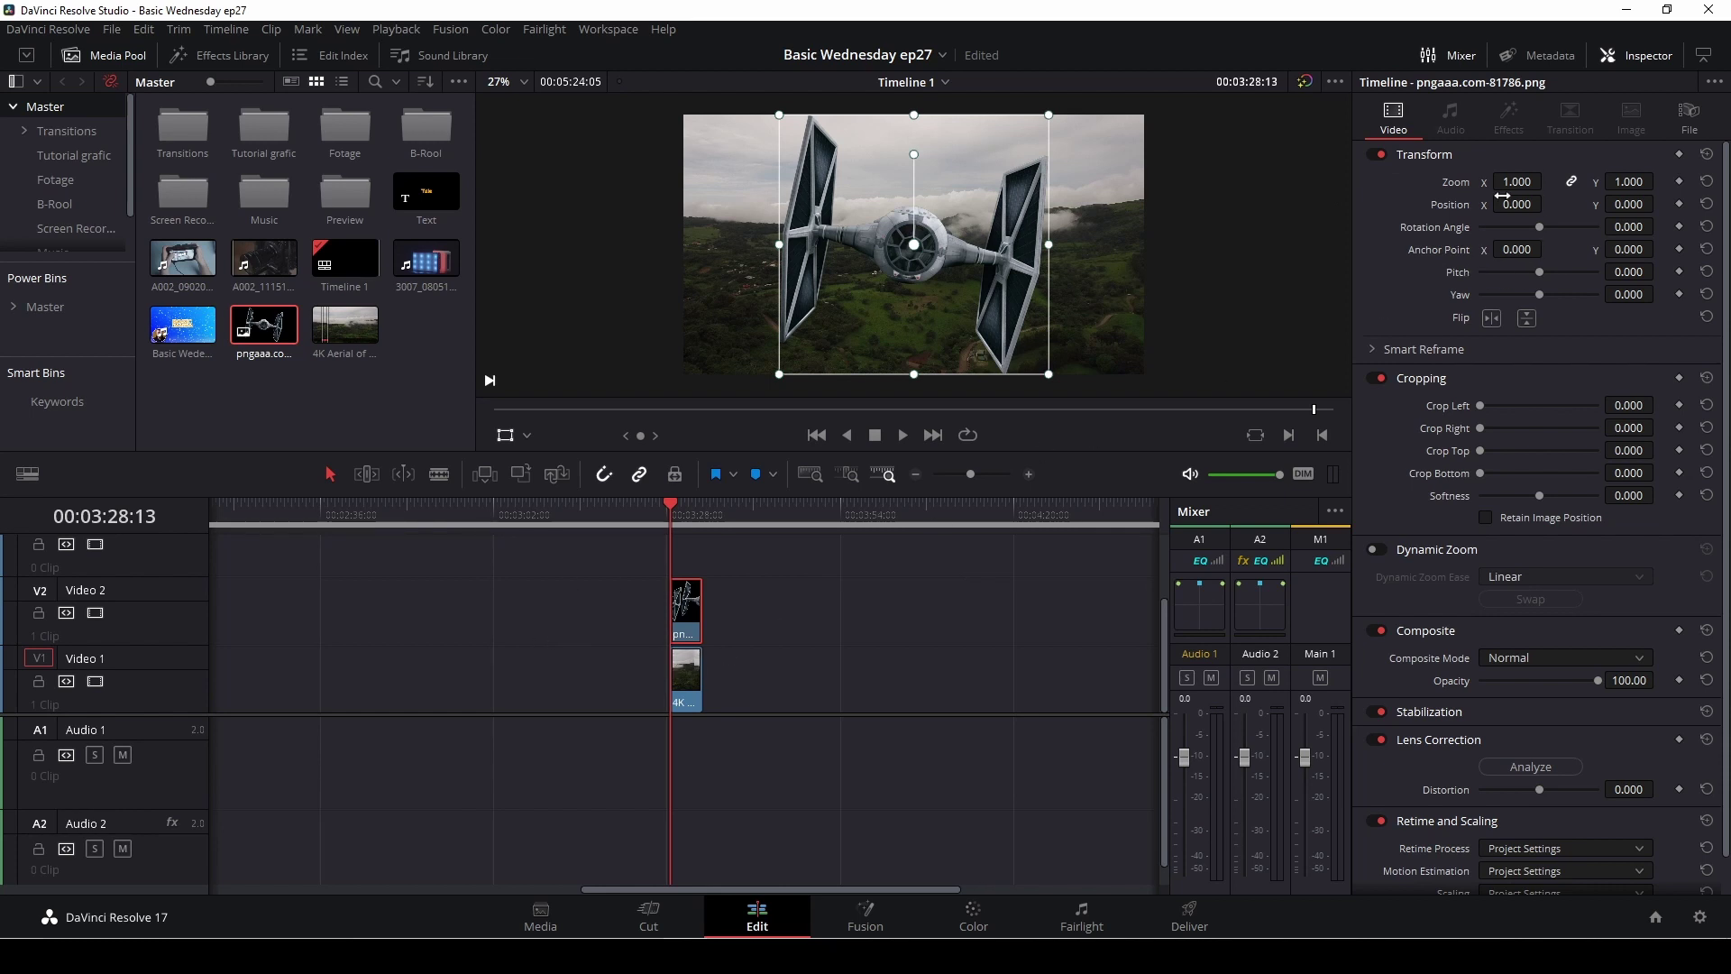
pyautogui.moveTo(1502, 184); pyautogui.dragTo(1382, 185)
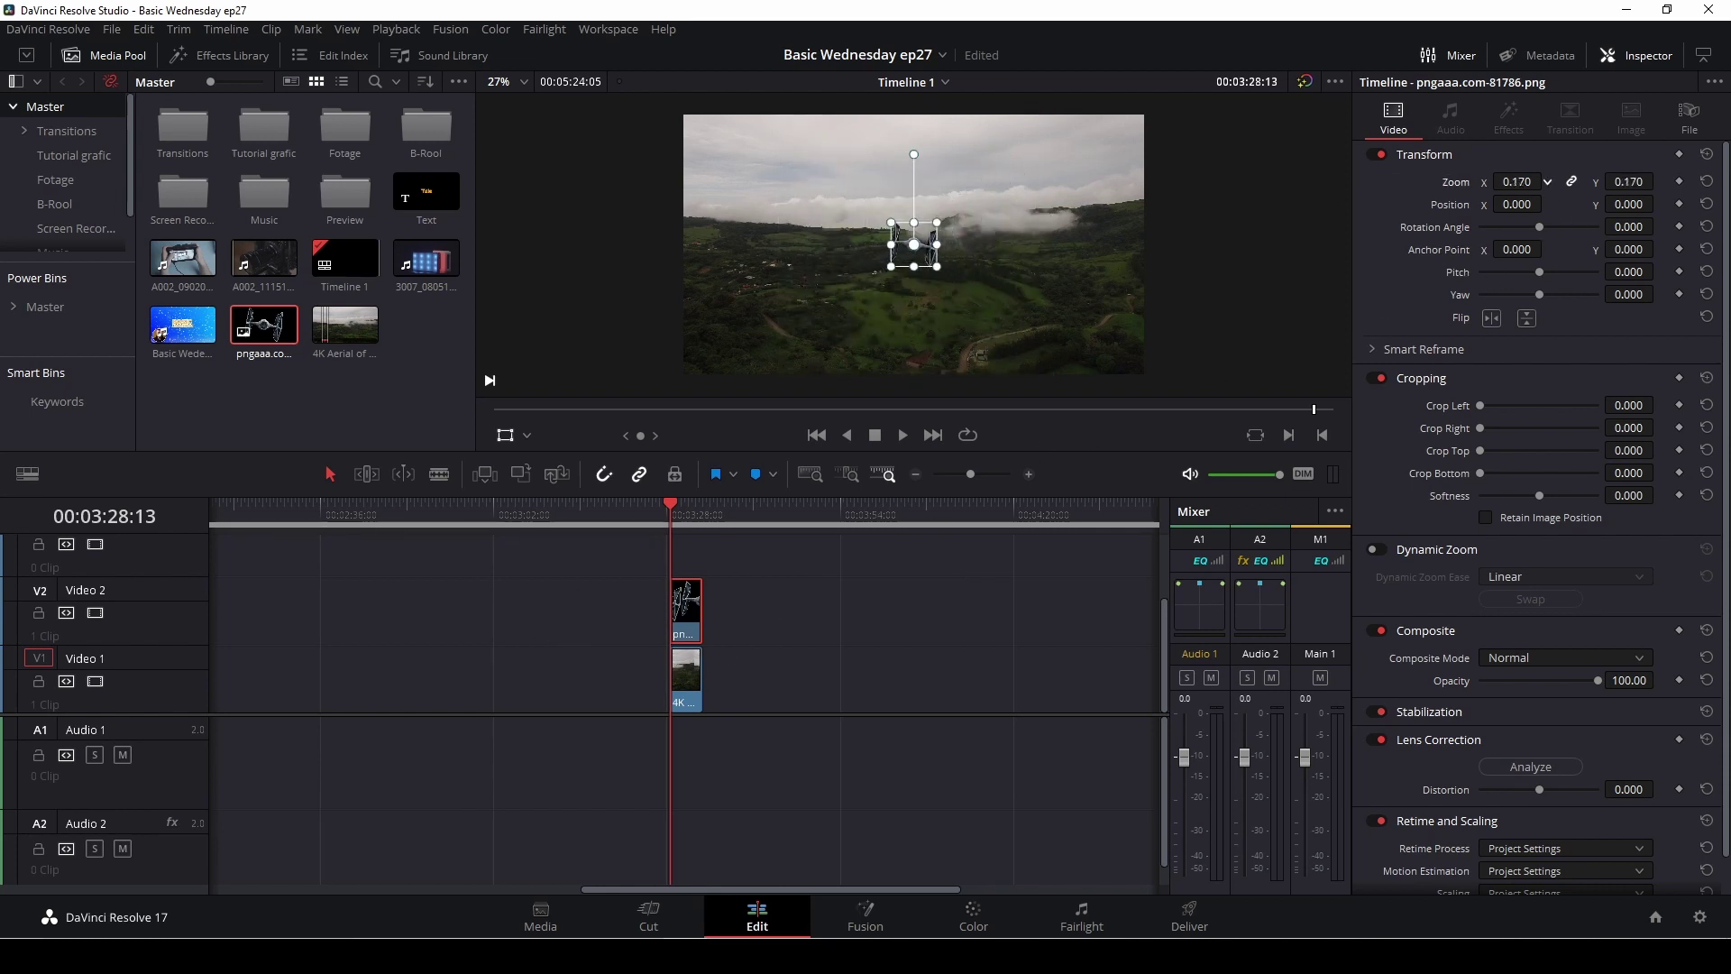
pyautogui.click(505, 438)
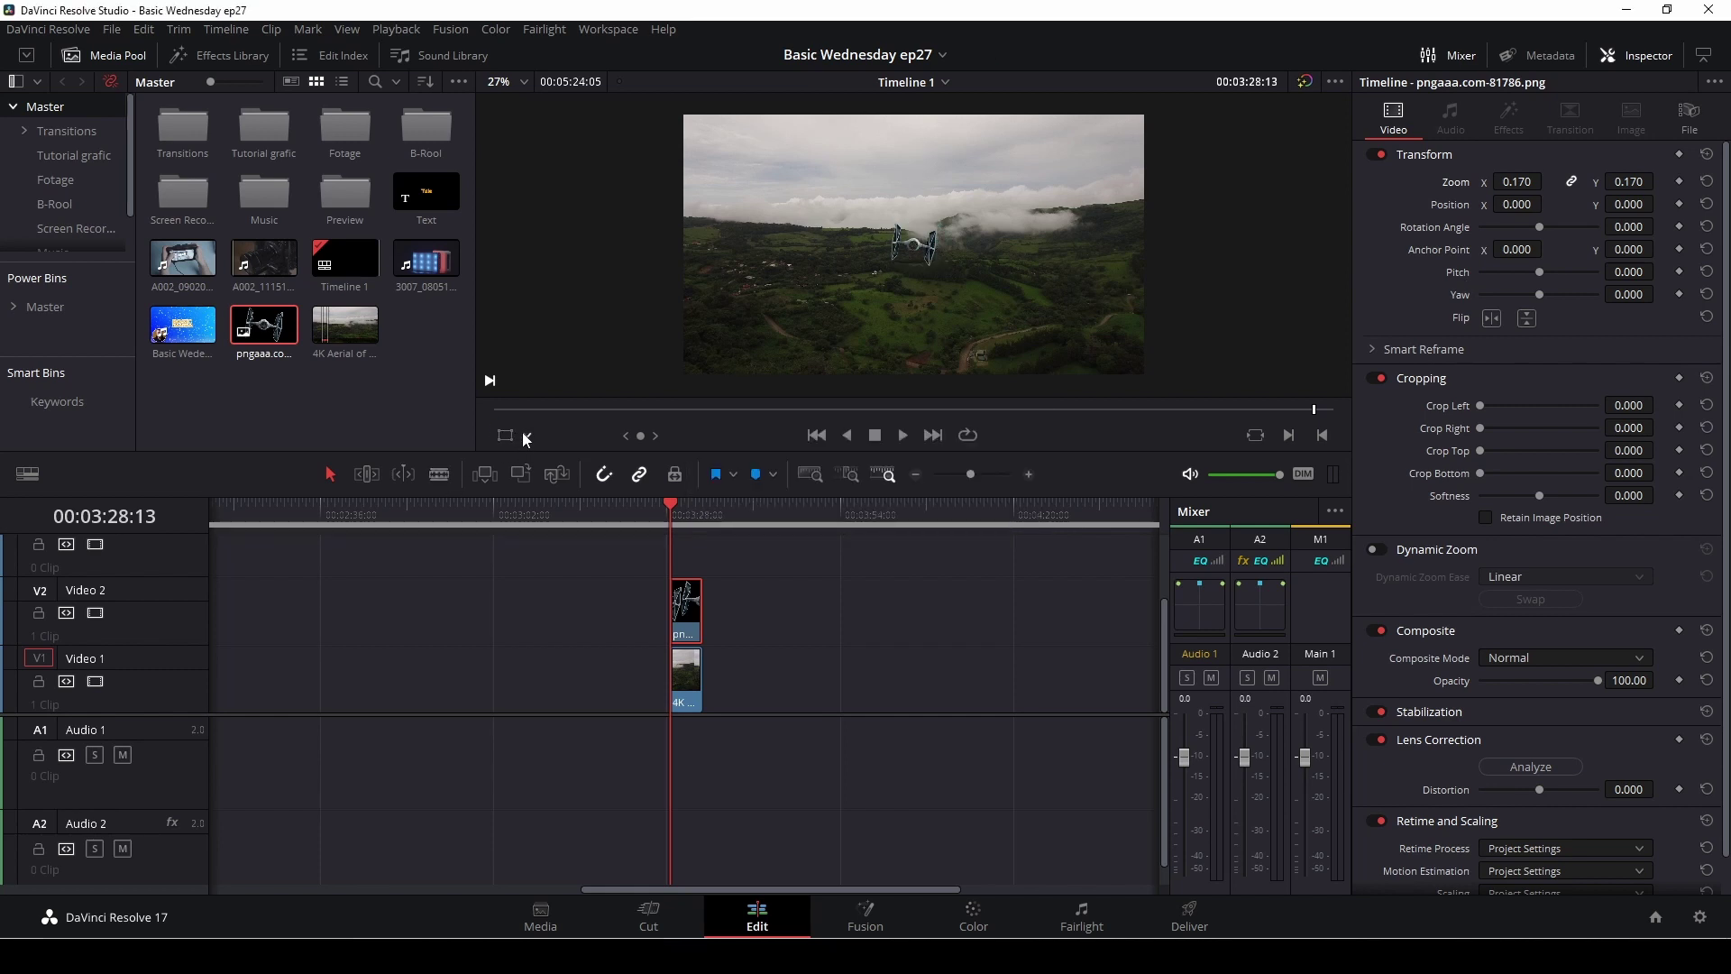
pyautogui.click(505, 437)
pyautogui.moveTo(1517, 182); pyautogui.dragTo(1436, 183)
pyautogui.scroll(2, 987, 256)
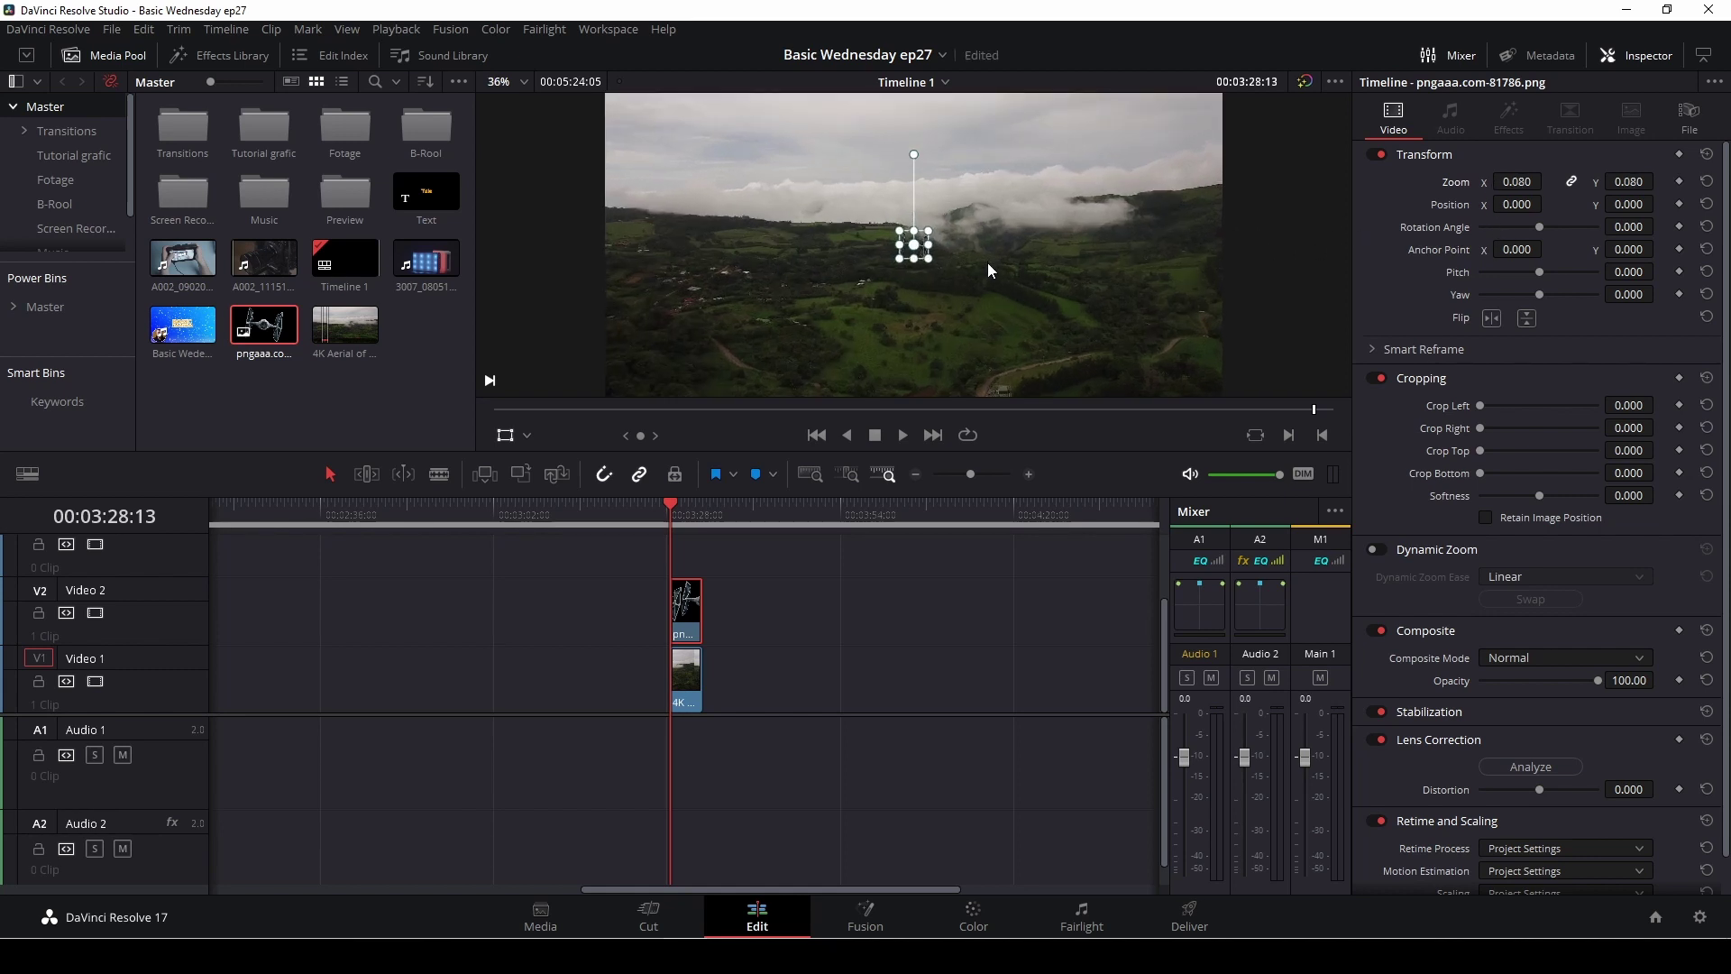
pyautogui.scroll(3, 987, 265)
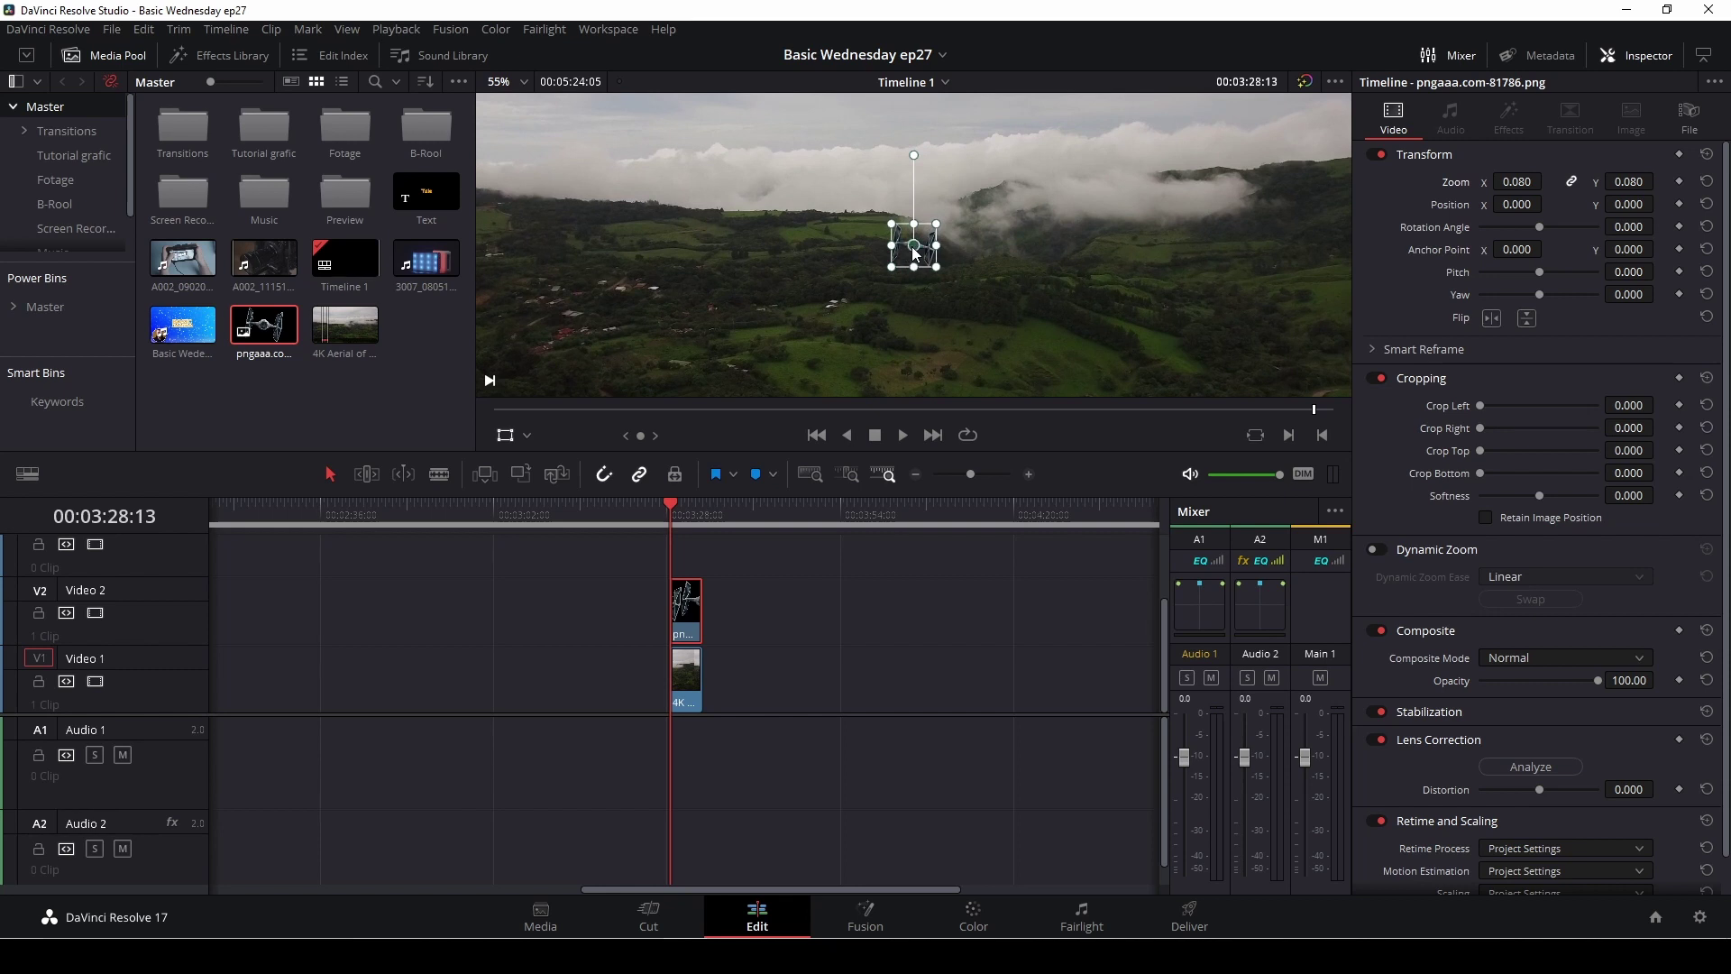
# Move the small ship into the sky at the frame's upper-left corner, with position about X -96.5, Y 221.7.
pyautogui.moveTo(913, 254); pyautogui.dragTo(549, 143)
pyautogui.scroll(-2, 549, 144)
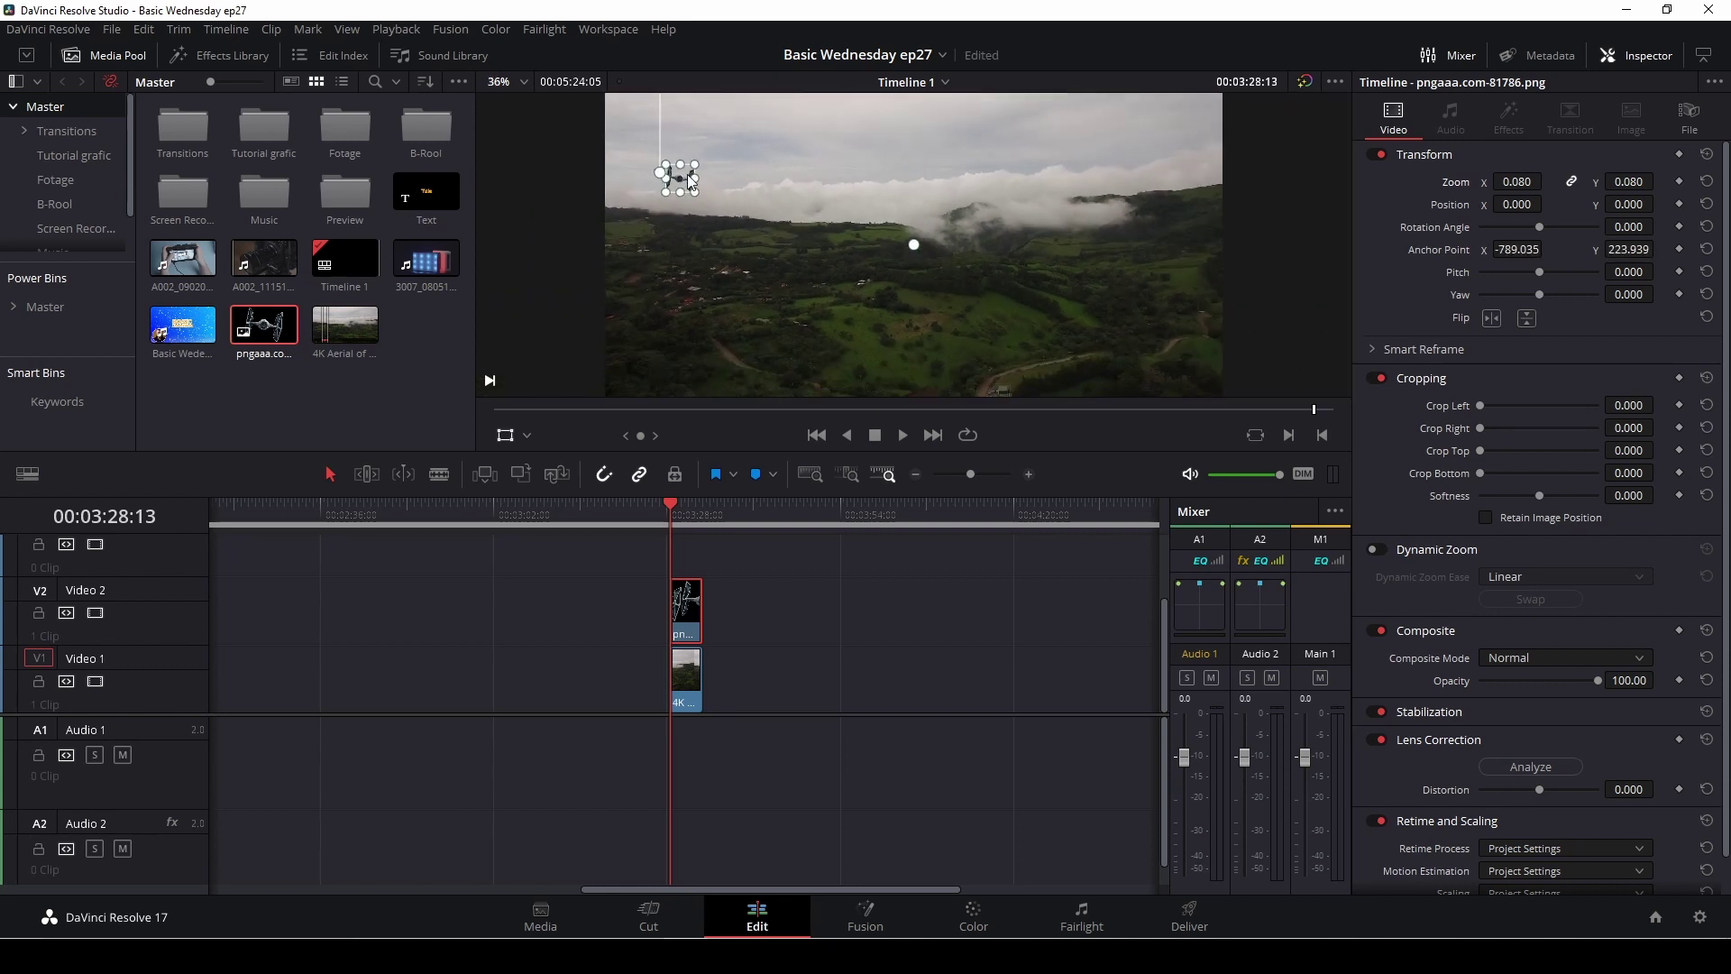
pyautogui.scroll(-1, 689, 180)
pyautogui.moveTo(731, 199); pyautogui.dragTo(712, 135)
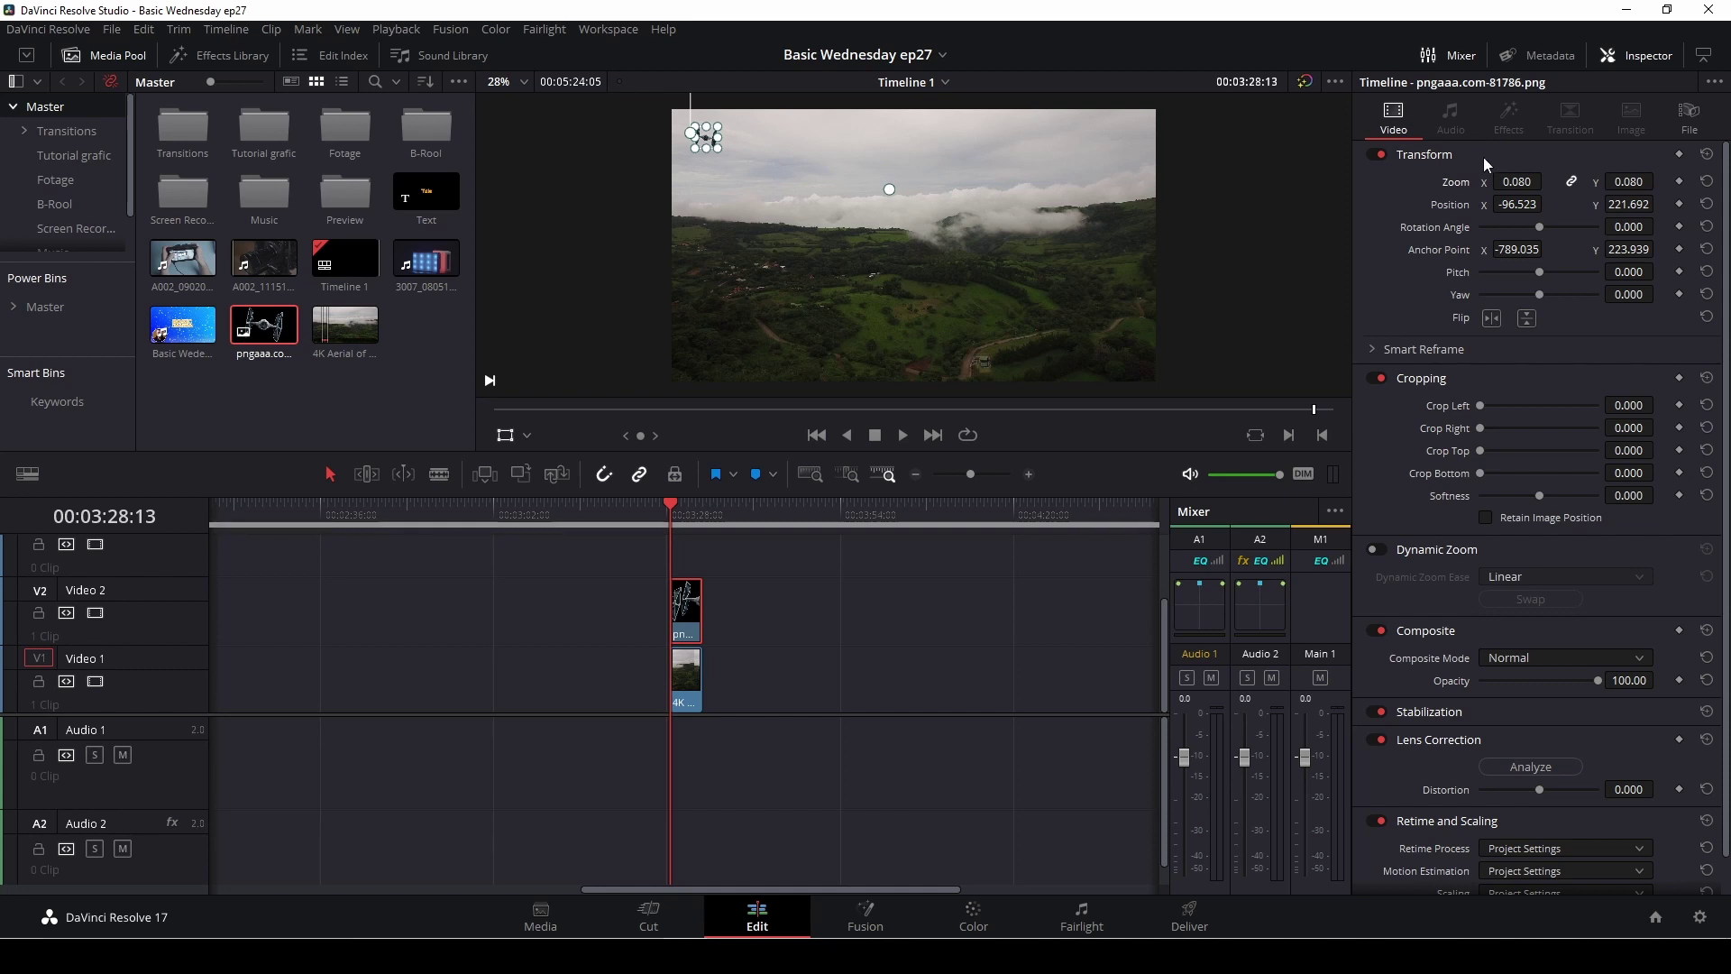
# Add keyframes for the ship's Zoom, Position and Rotation Angle at the clip's start, 00:03:28:13.
pyautogui.click(1679, 182)
pyautogui.click(1680, 204)
pyautogui.click(1680, 228)
# At 00:03:29:10, move the ship toward the frame's lower-right area and enlarge it to a zoom of 0.540.
pyautogui.click(674, 533)
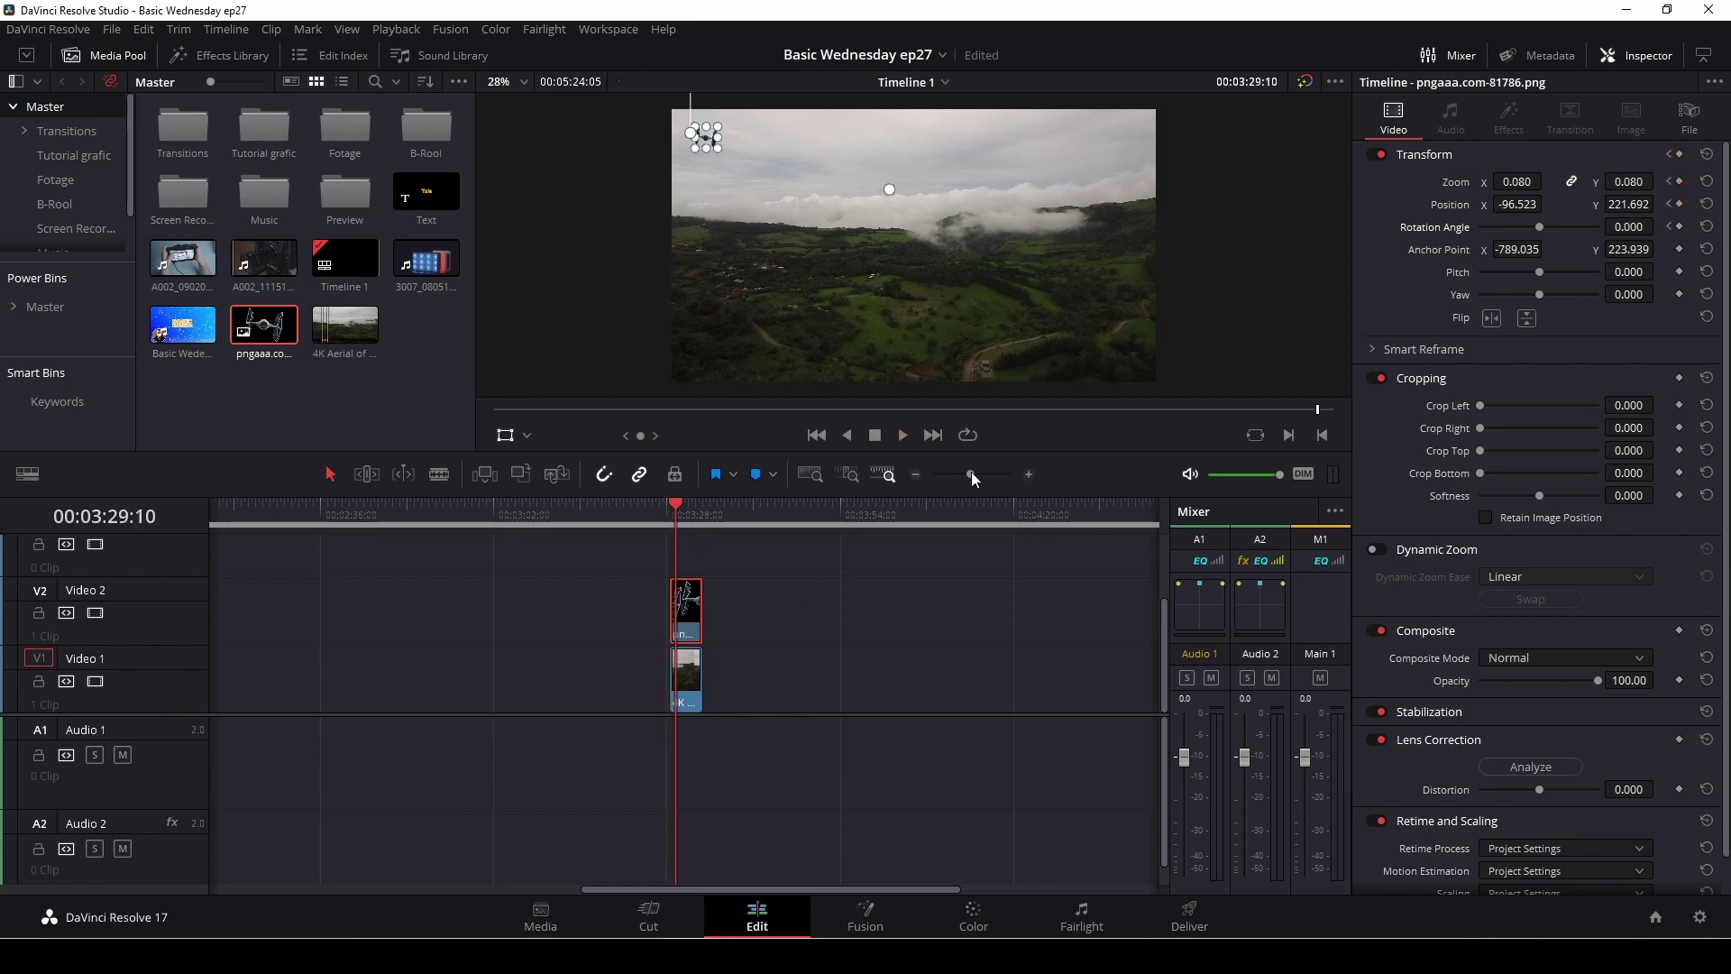
pyautogui.moveTo(972, 472); pyautogui.dragTo(983, 474)
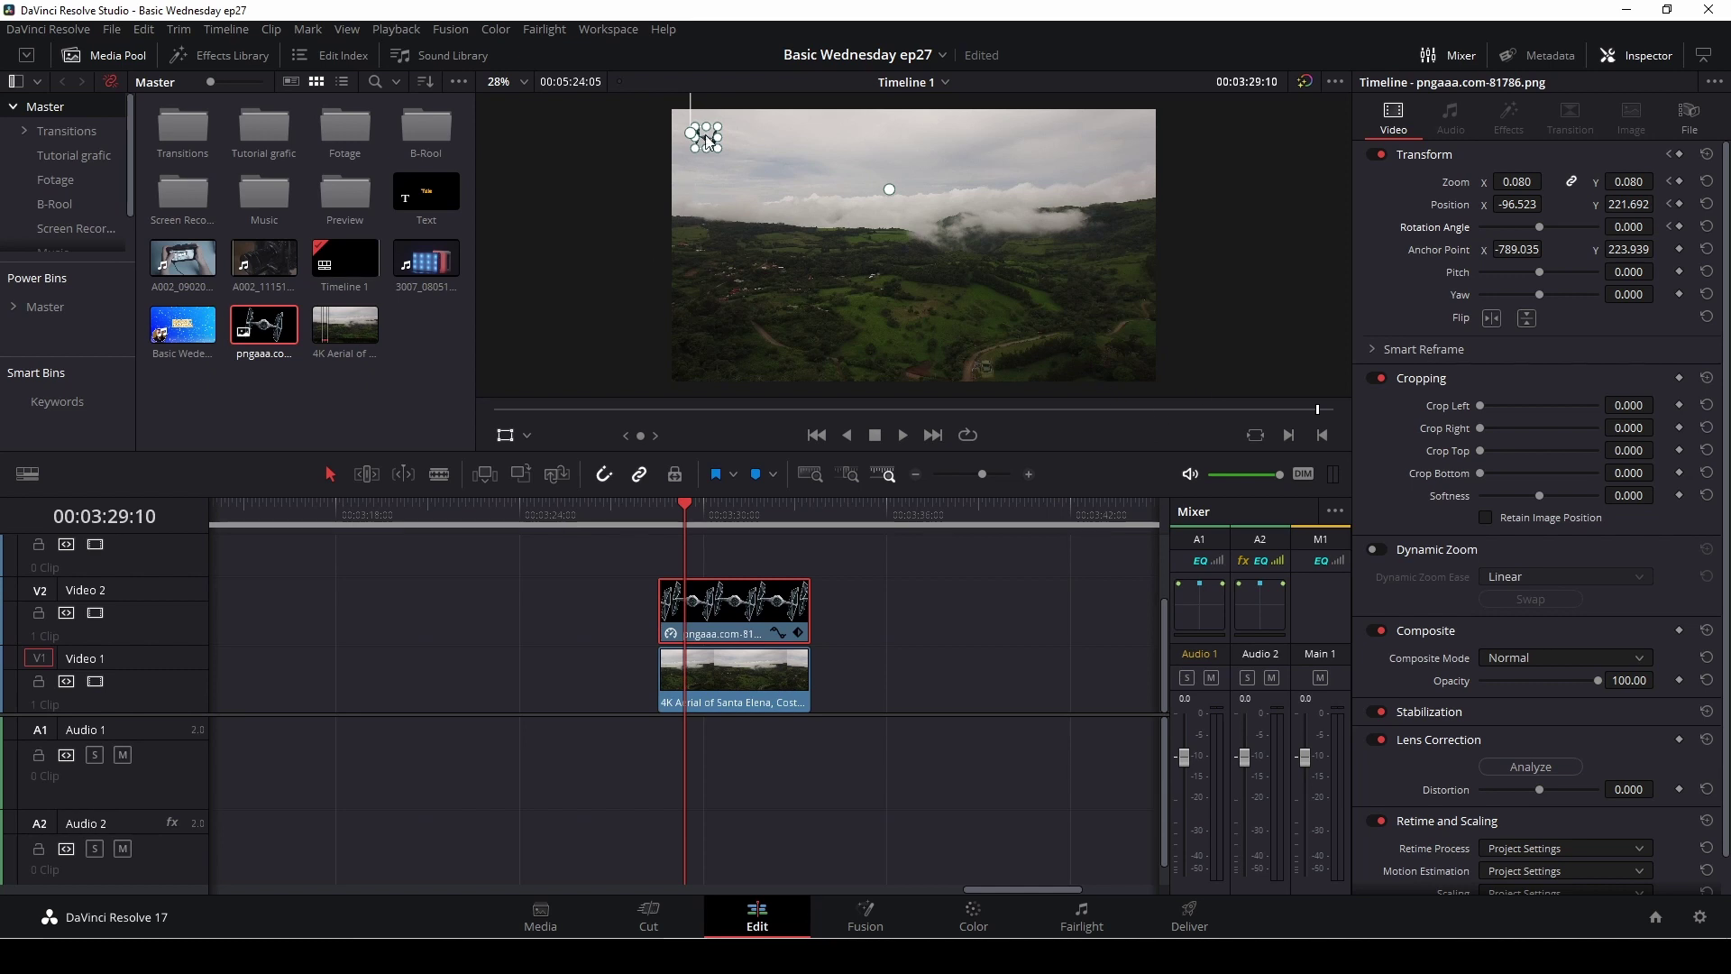
pyautogui.moveTo(706, 140); pyautogui.dragTo(1033, 293)
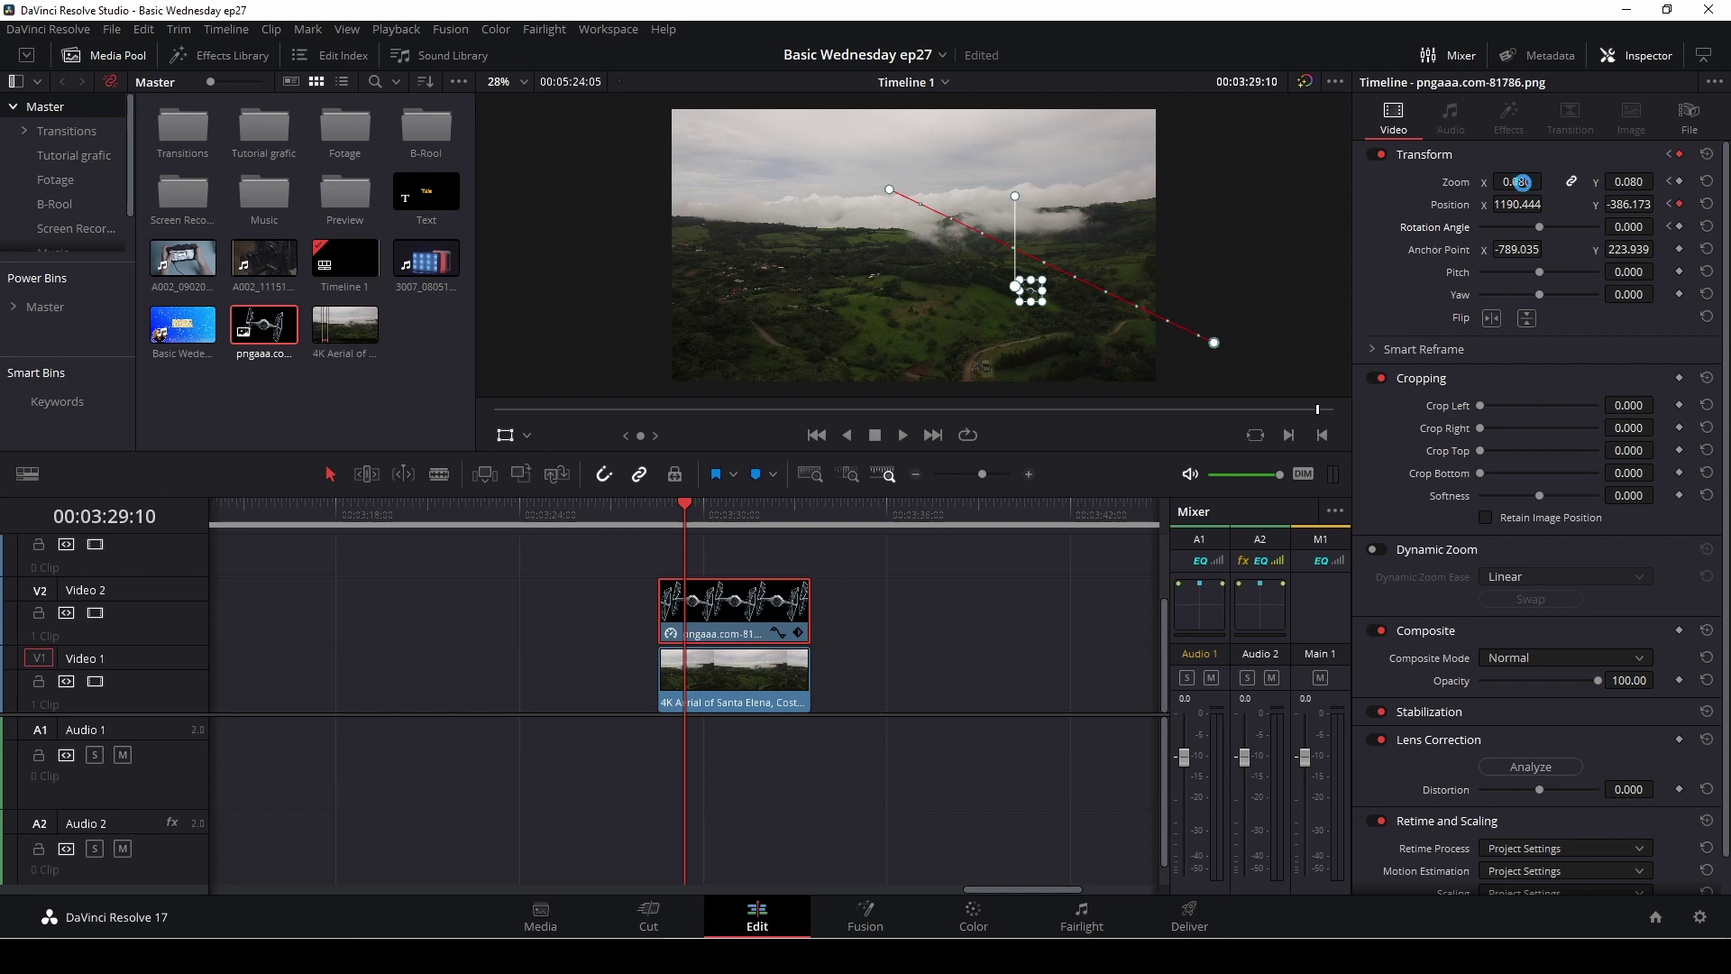
pyautogui.moveTo(1522, 181)
pyautogui.mouseDown()
pyautogui.moveTo(1601, 181)
pyautogui.moveTo(1526, 181)
pyautogui.moveTo(1544, 181)
pyautogui.mouseUp()
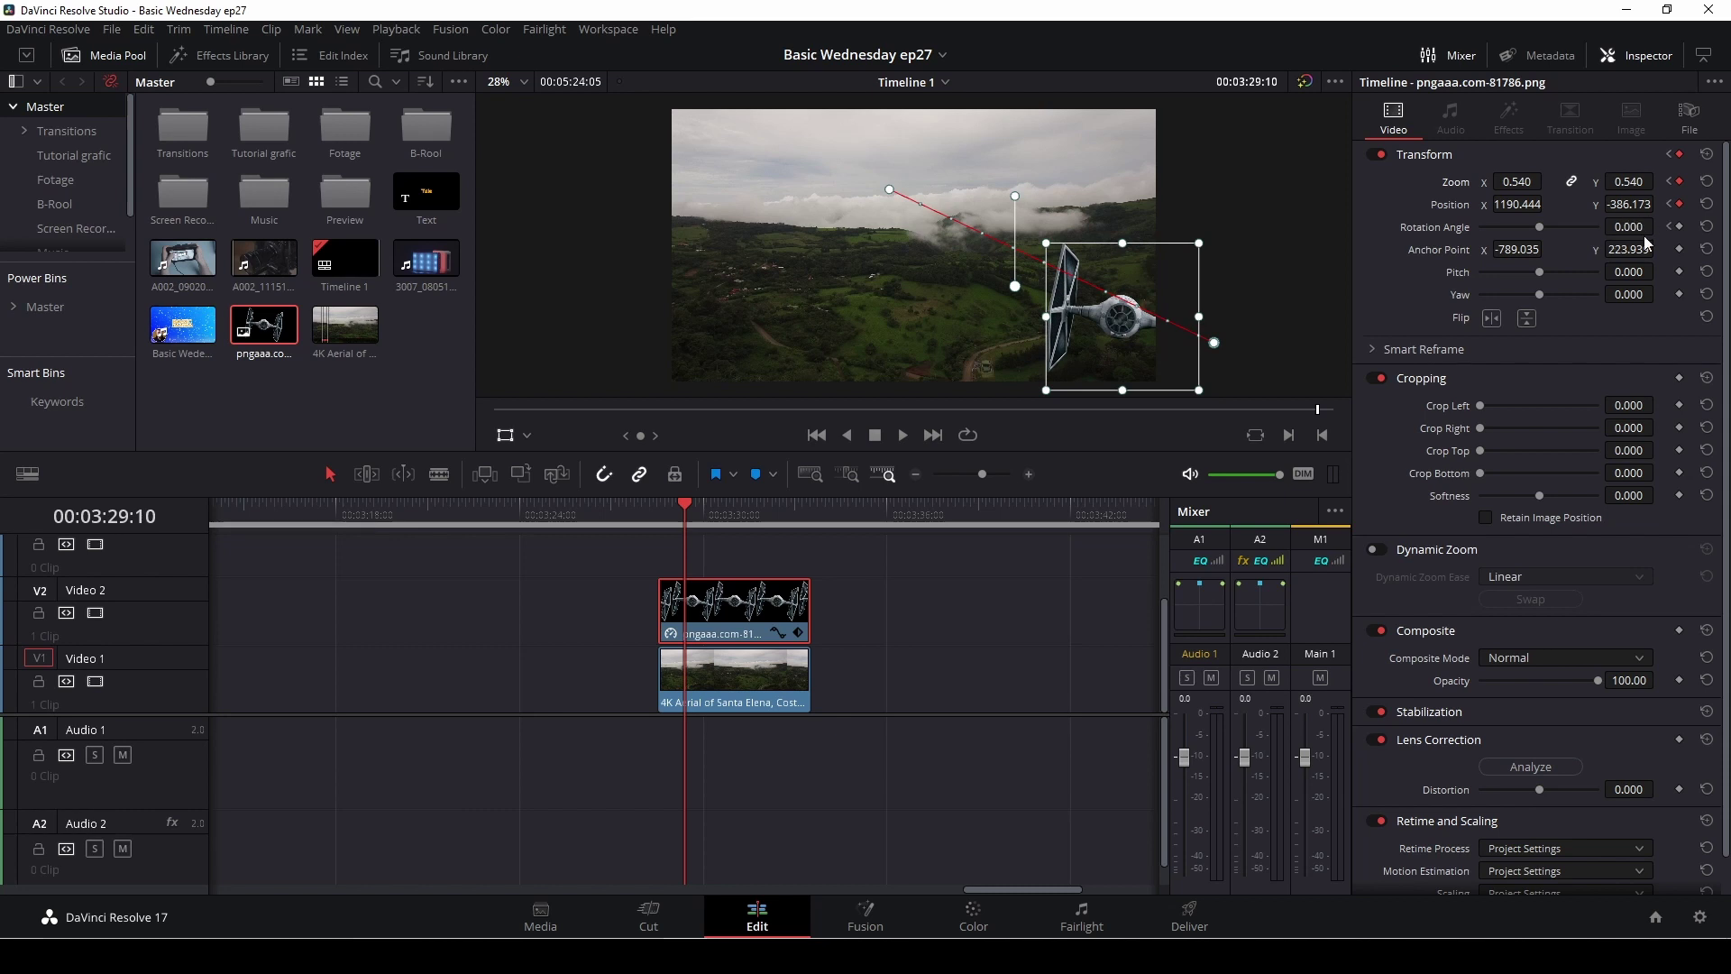
# Rotate the ship to 9.900 with anchor point X -760.035, and move it out past the frame's right edge, about X 1816, Y -590.
pyautogui.moveTo(1629, 226); pyautogui.dragTo(1660, 227)
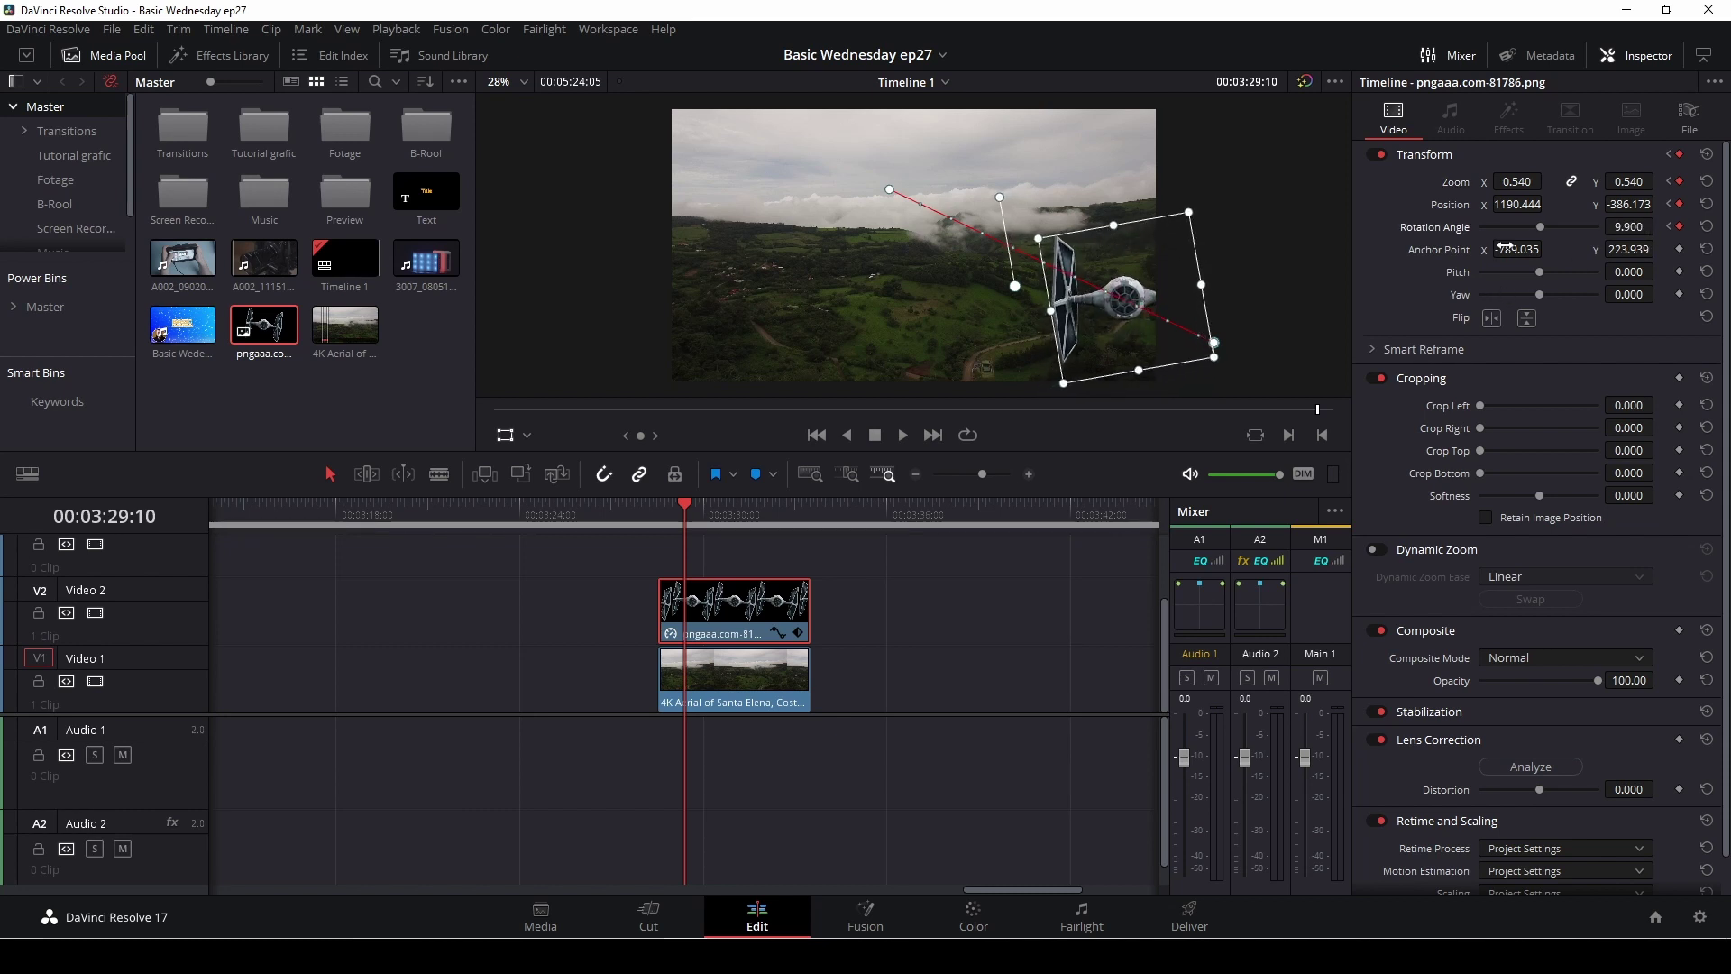
pyautogui.moveTo(1517, 249); pyautogui.dragTo(1548, 248)
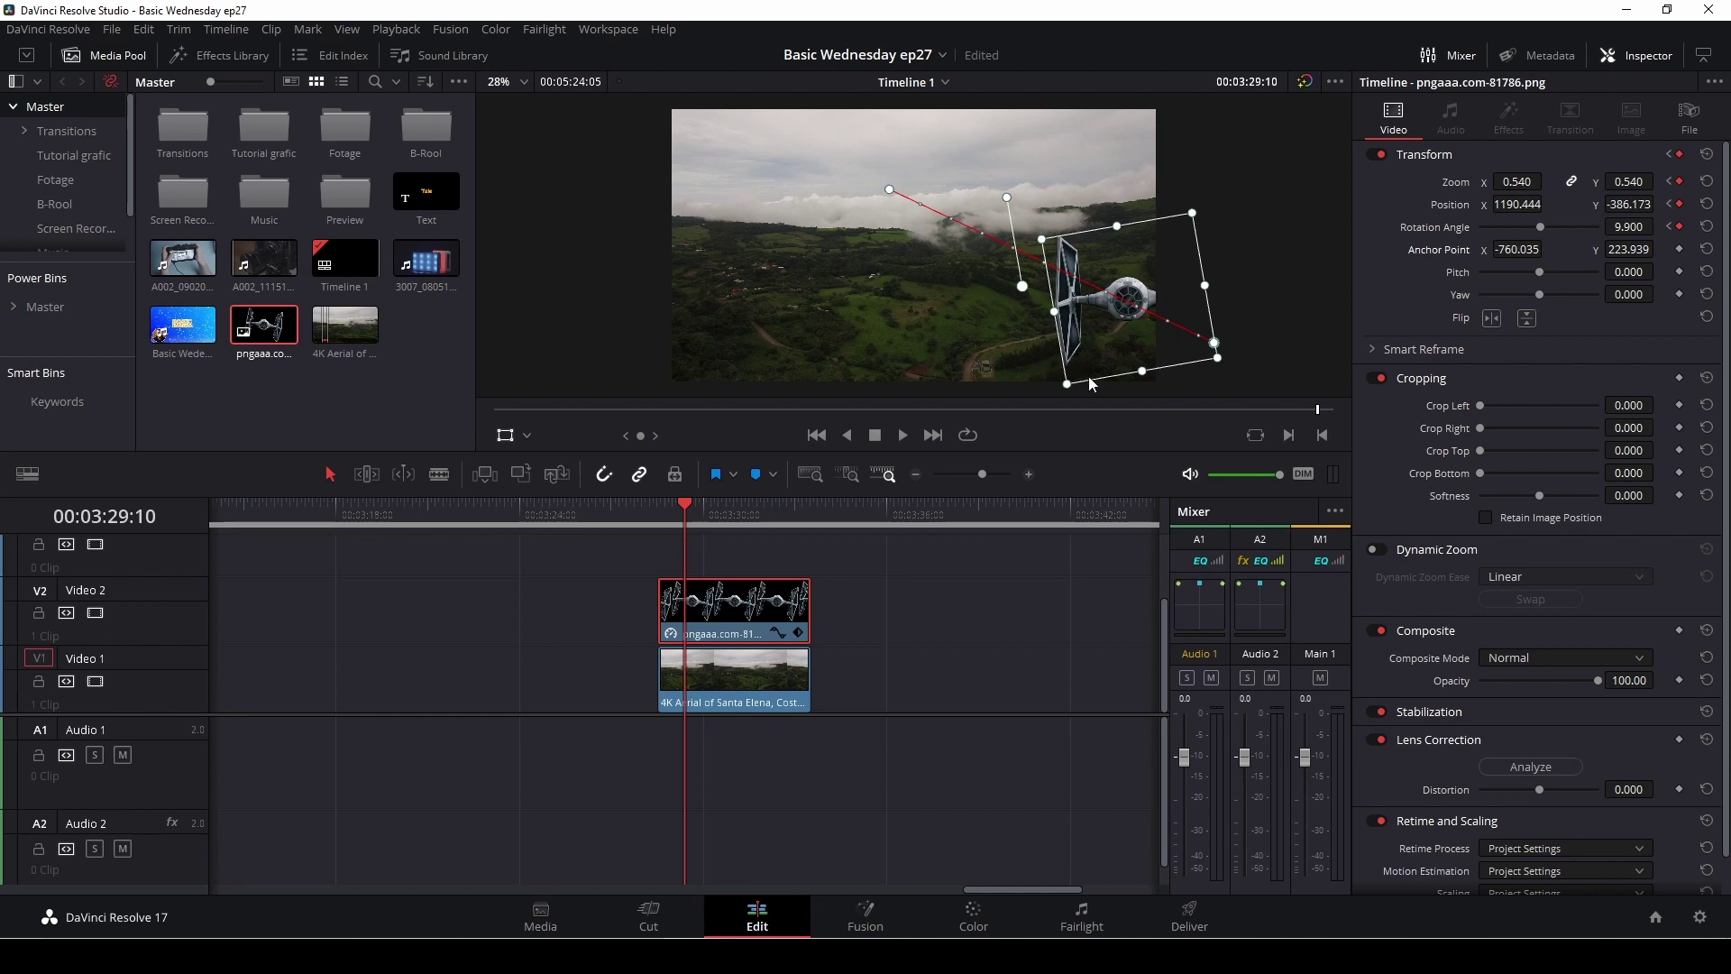
pyautogui.moveTo(1119, 310); pyautogui.dragTo(1275, 360)
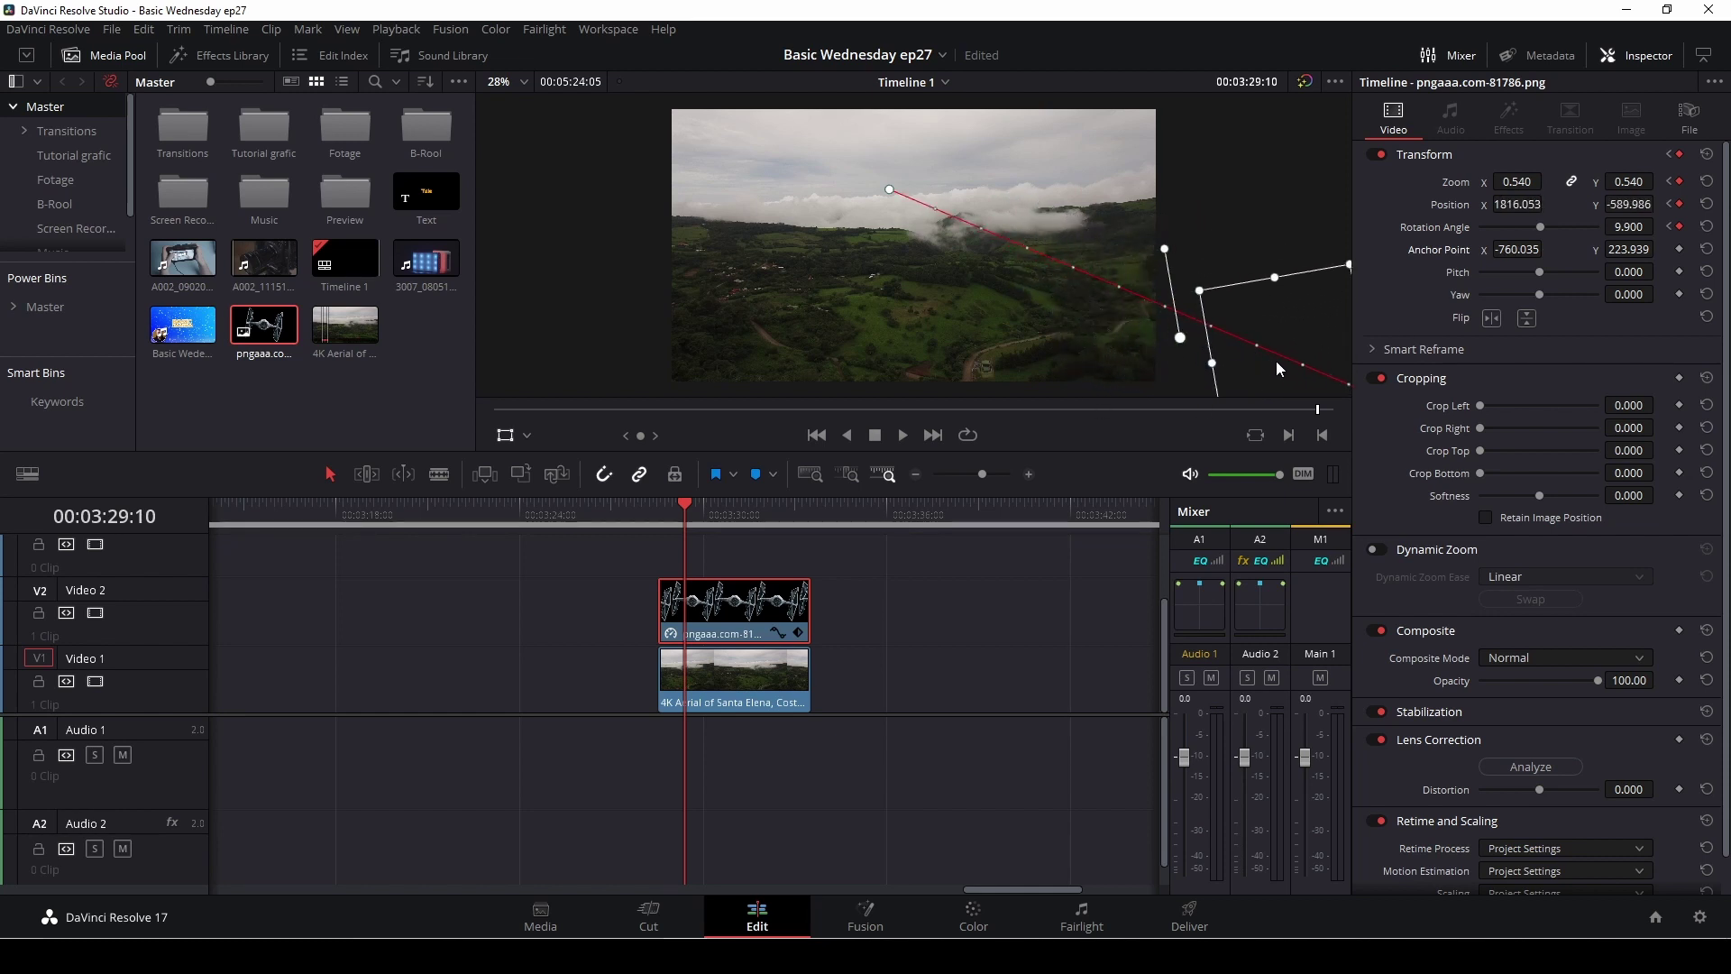
# Play back the ship's fly-through from the clip's start with the on-screen transform overlay hidden.
pyautogui.click(668, 507)
pyautogui.press('space')
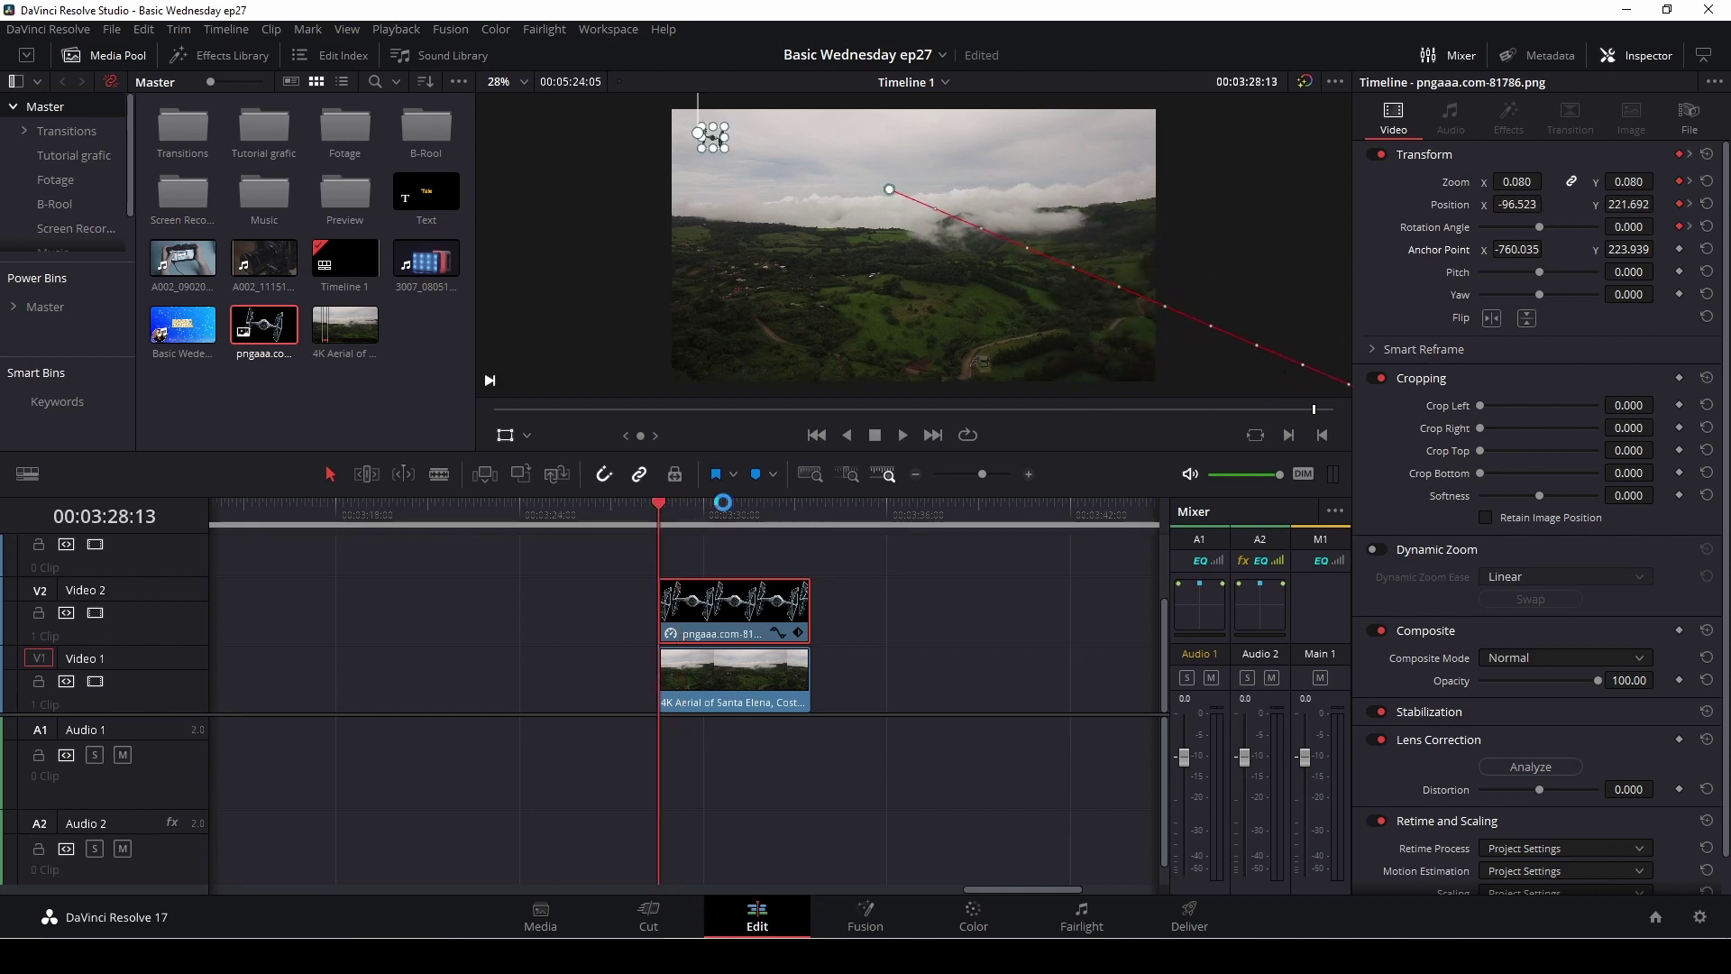
pyautogui.press('space')
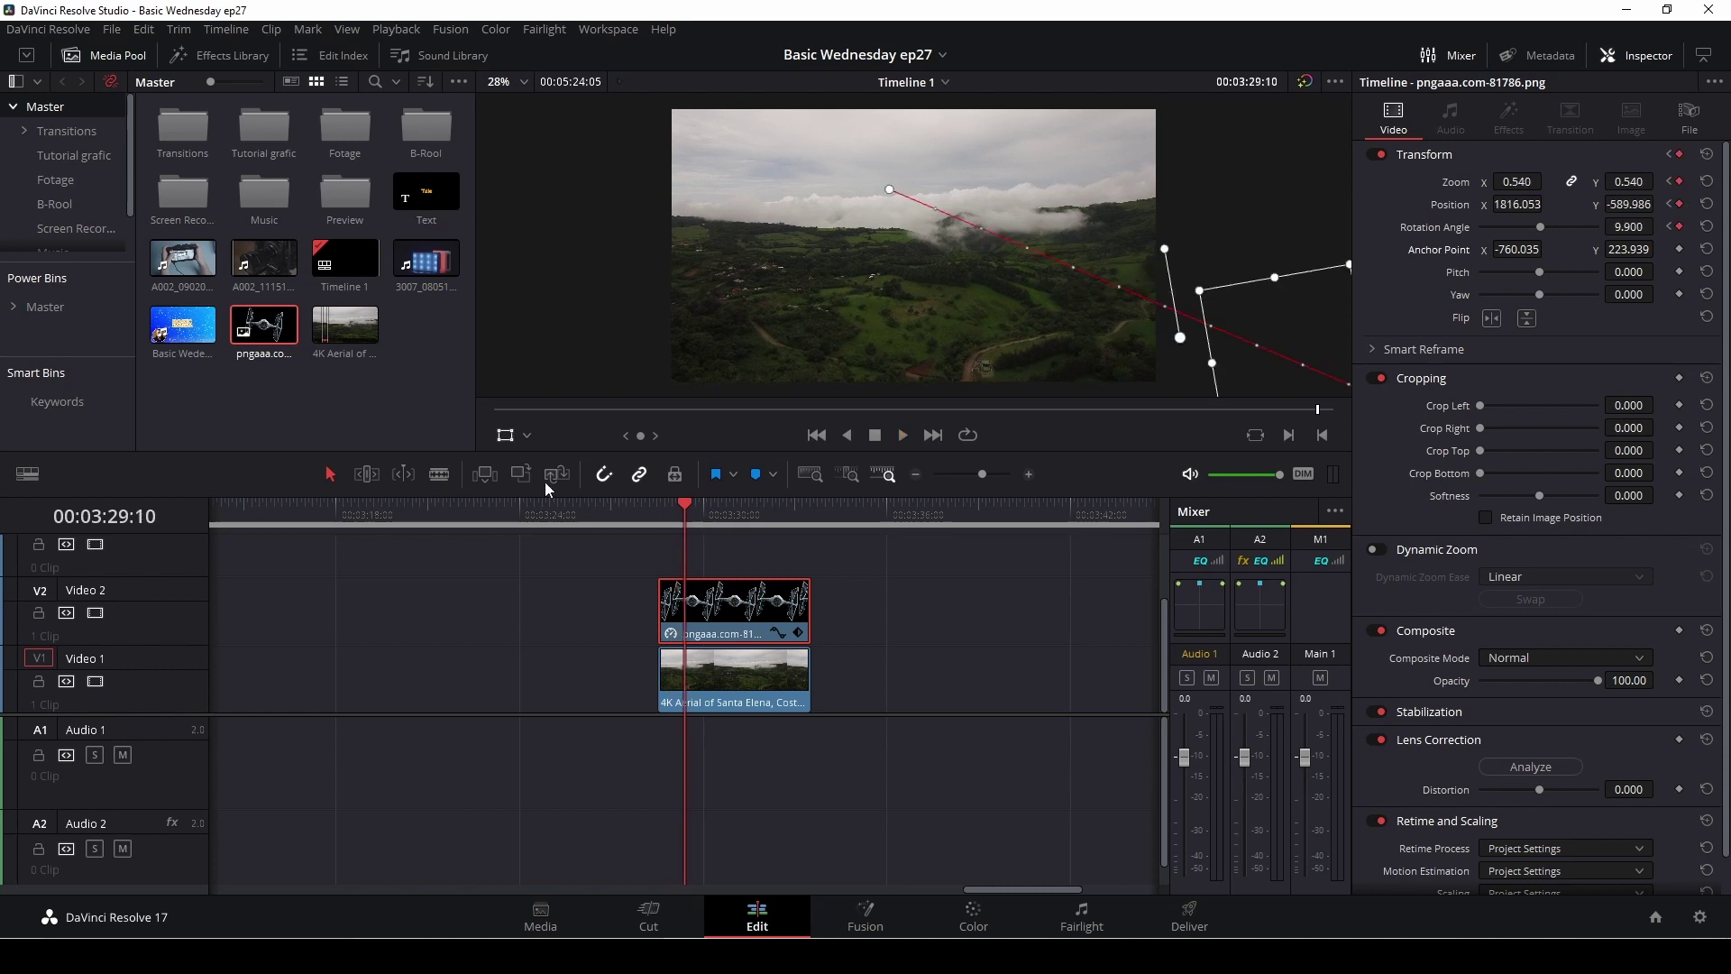
pyautogui.click(505, 442)
pyautogui.click(671, 506)
pyautogui.press('space')
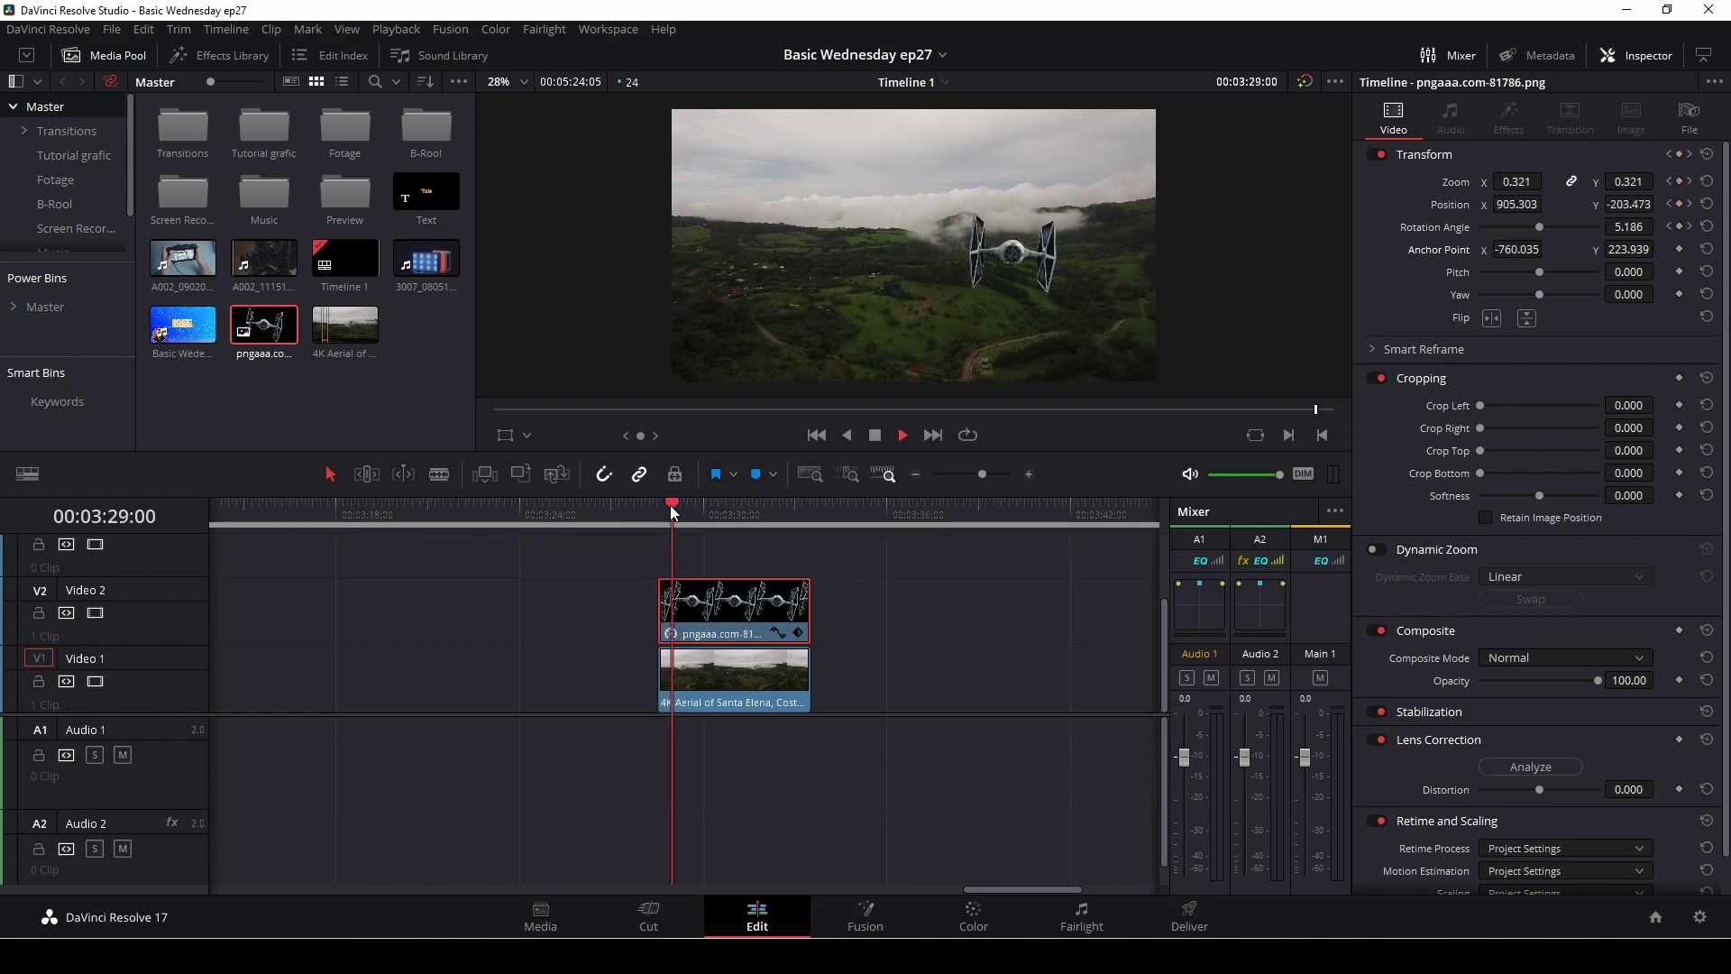
pyautogui.click(670, 505)
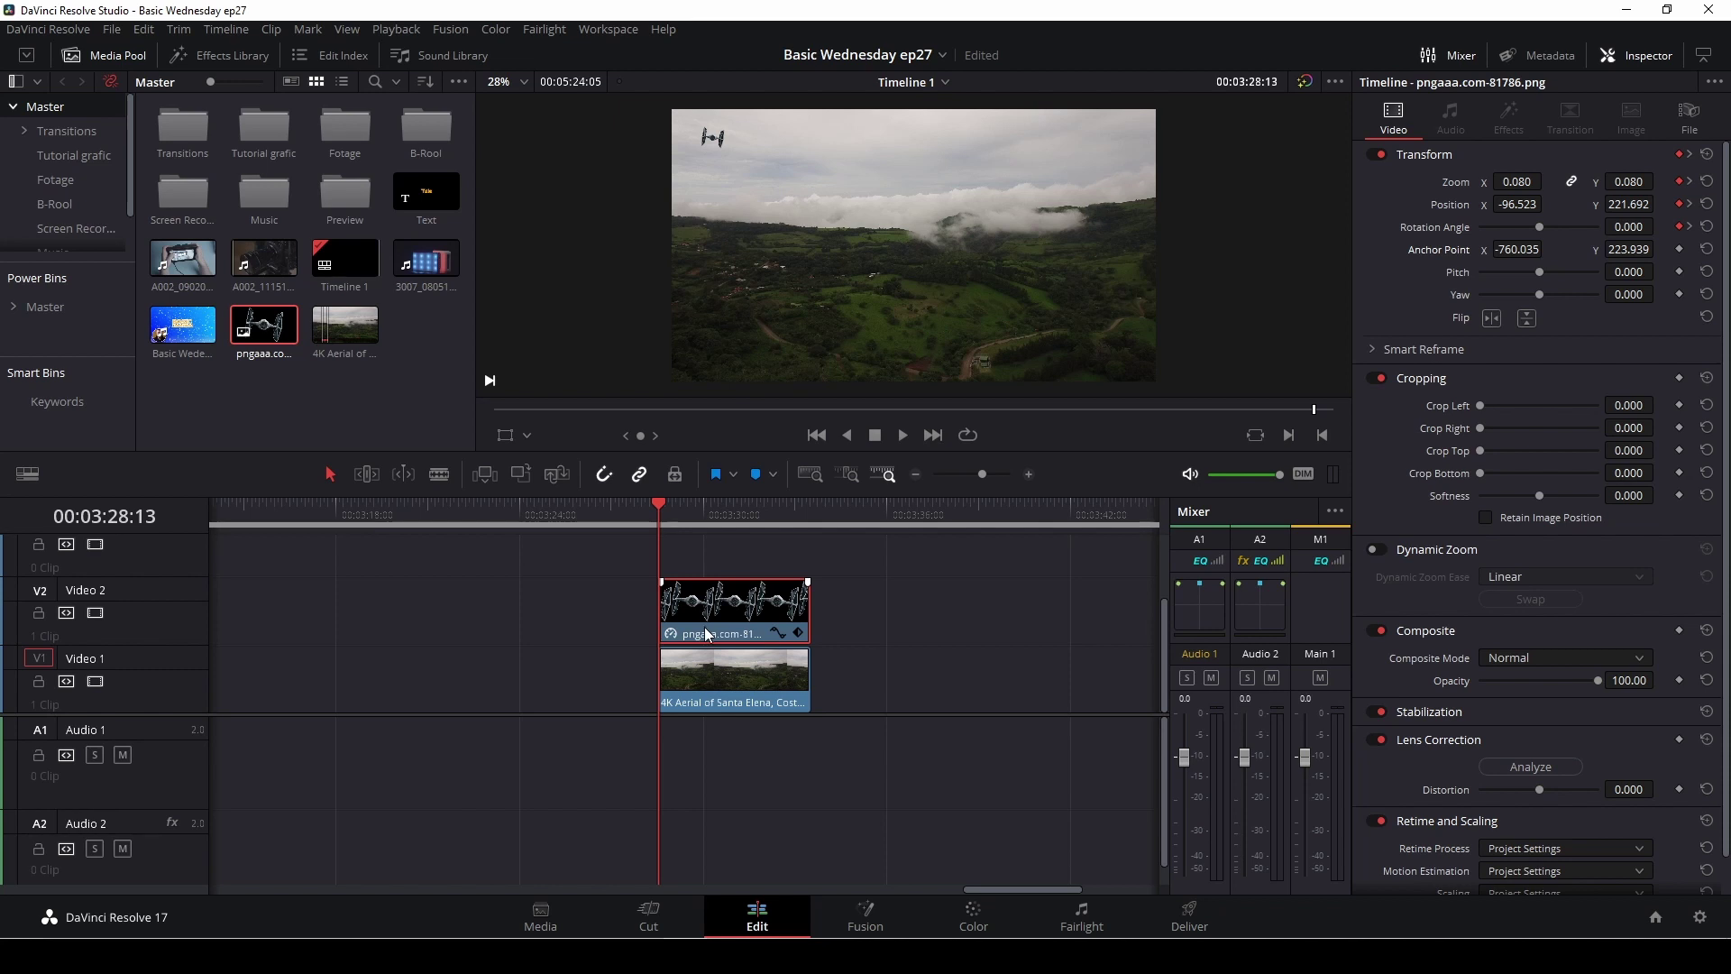
# Duplicate the ship clip onto Video 3 and set the clip color of the Video 2 copy to Orange.
pyautogui.moveTo(701, 621); pyautogui.dragTo(696, 561)
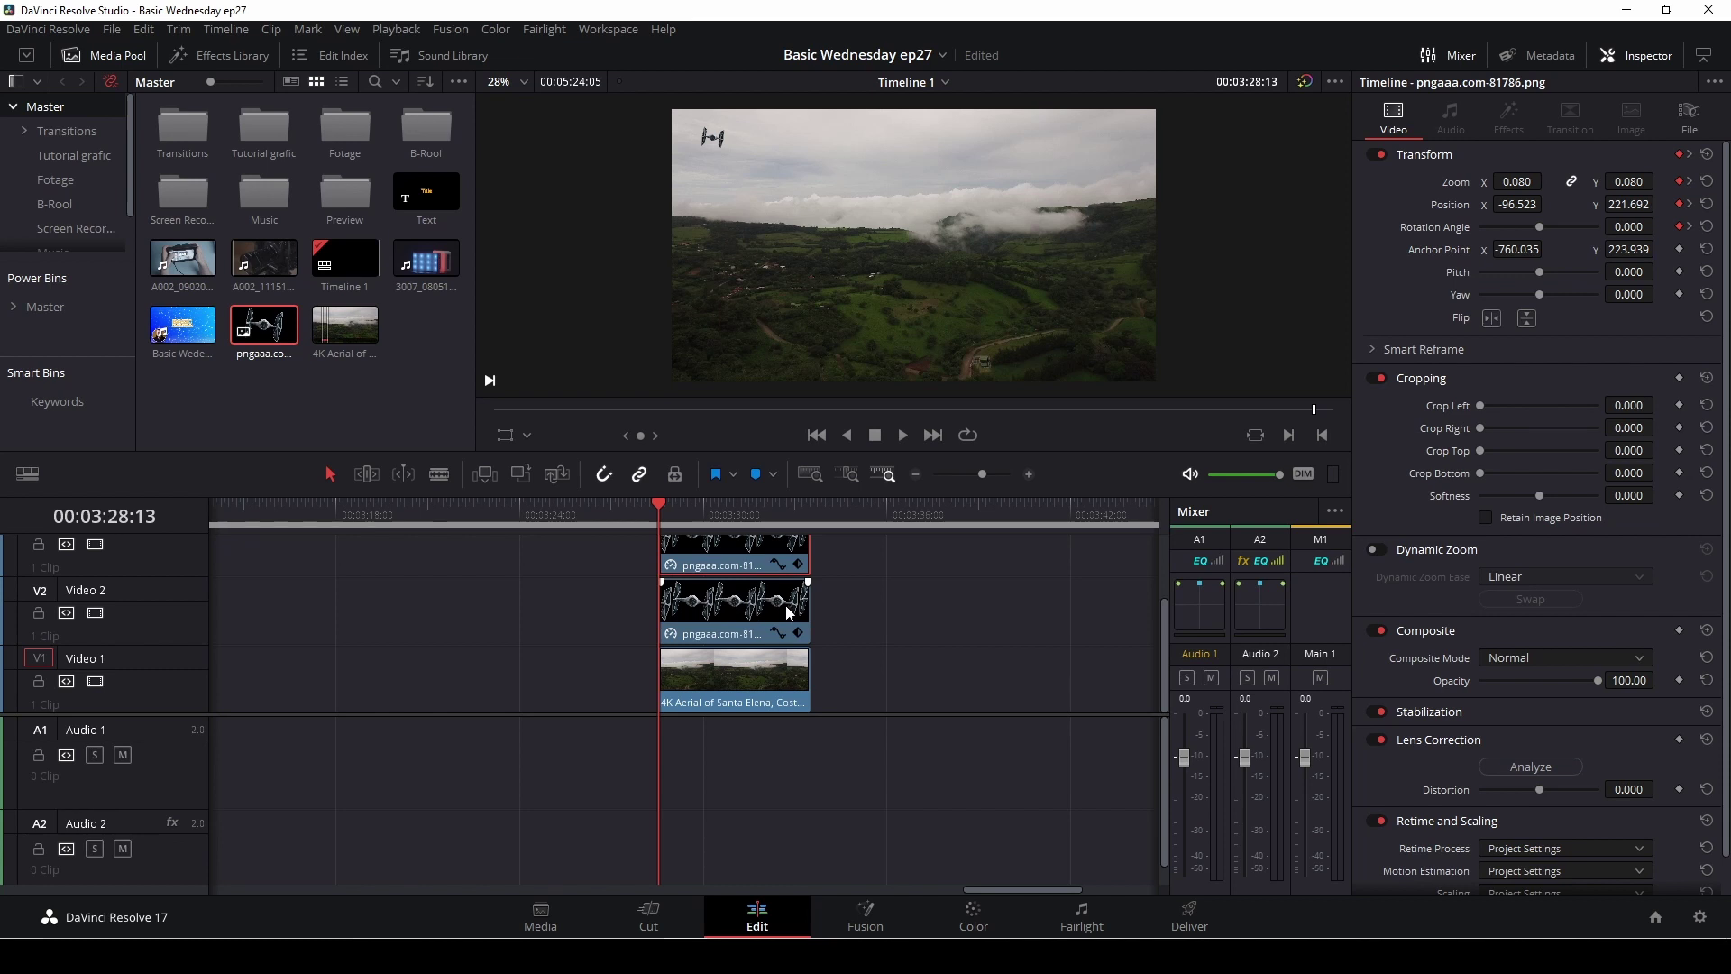
pyautogui.click(756, 613)
pyautogui.rightClick(757, 616)
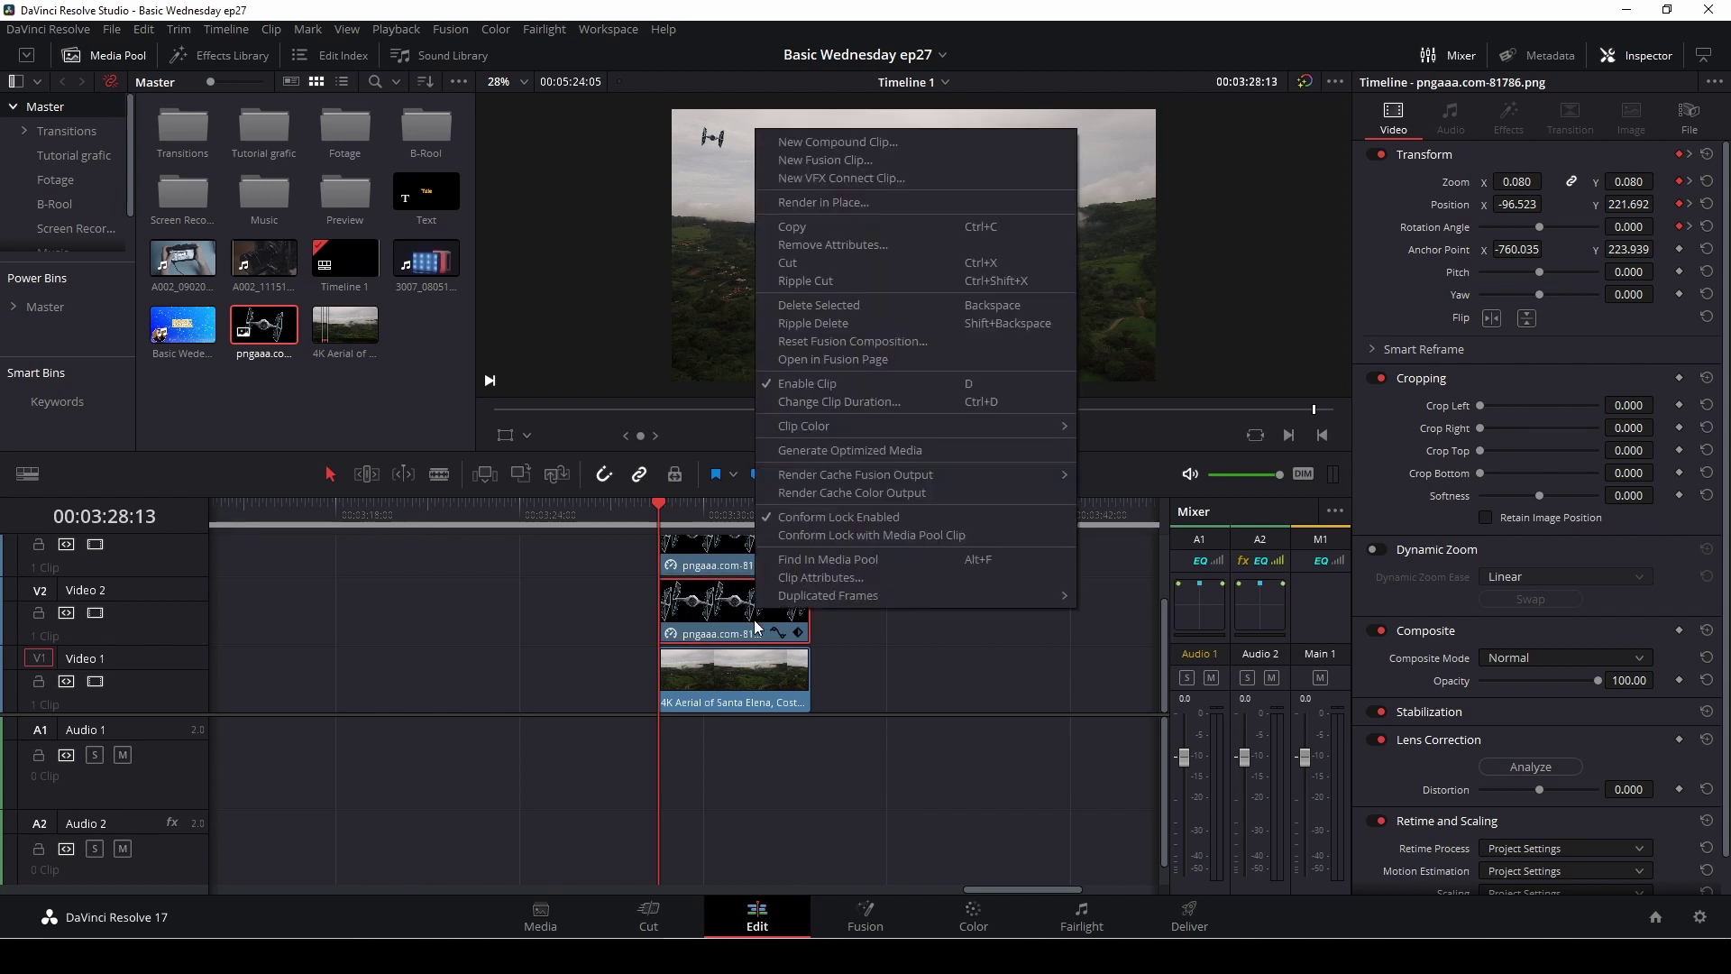
pyautogui.moveTo(838, 429)
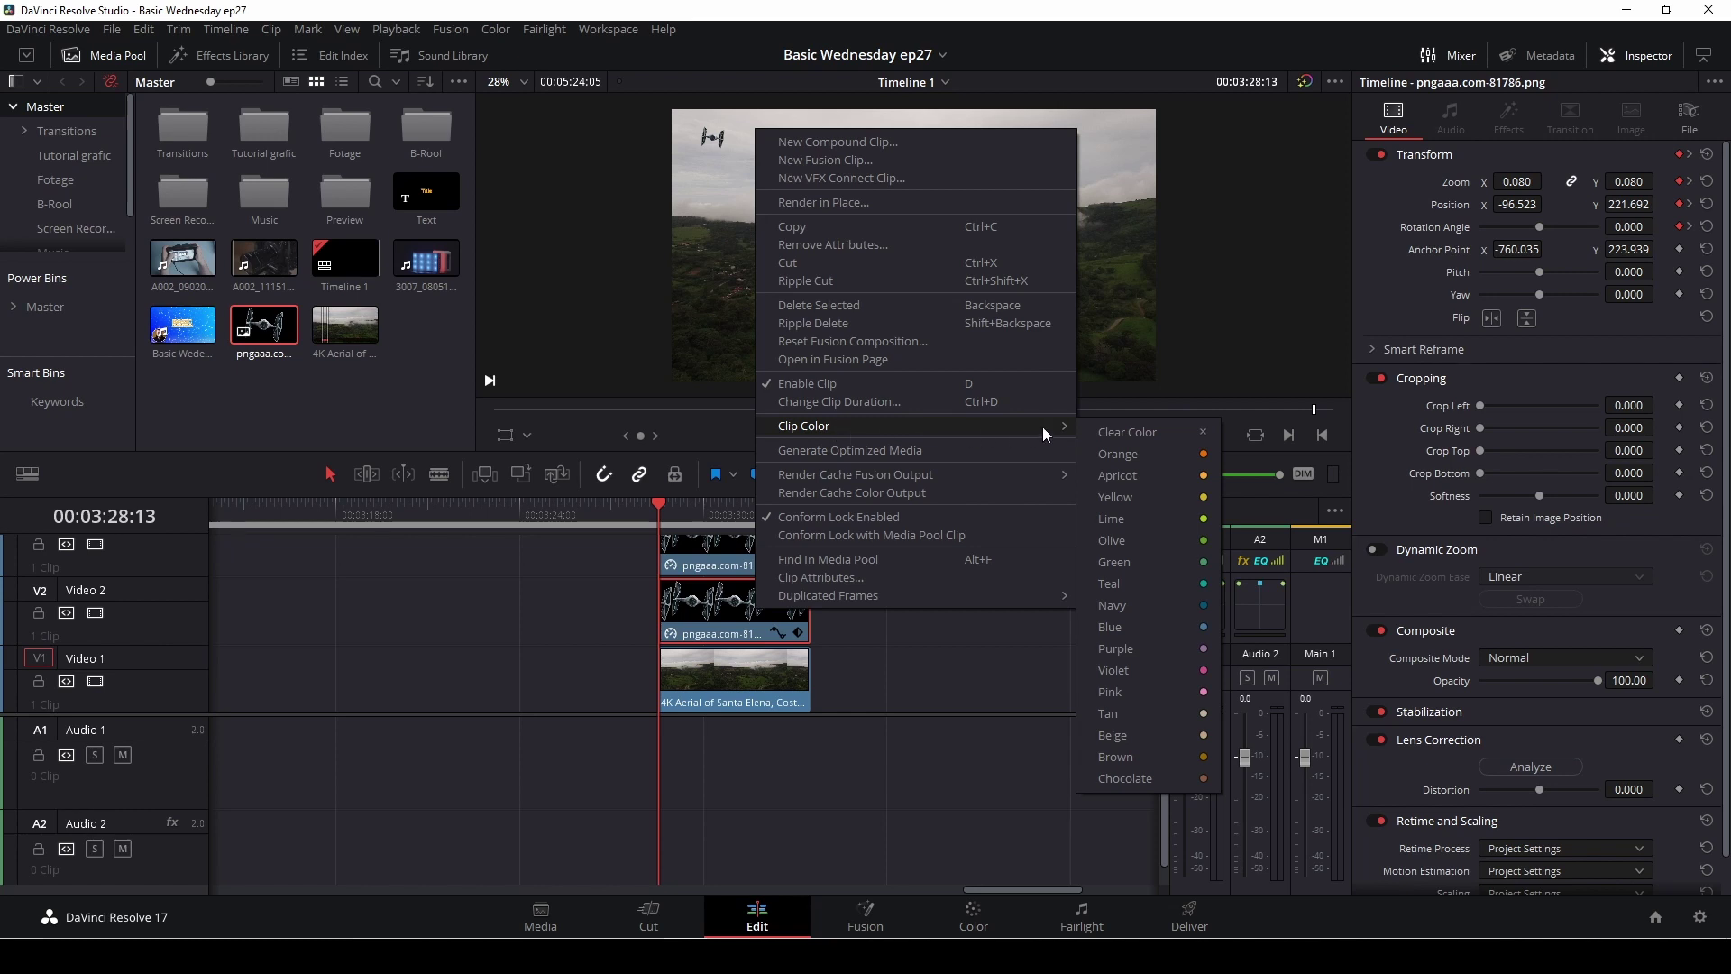
pyautogui.click(1116, 454)
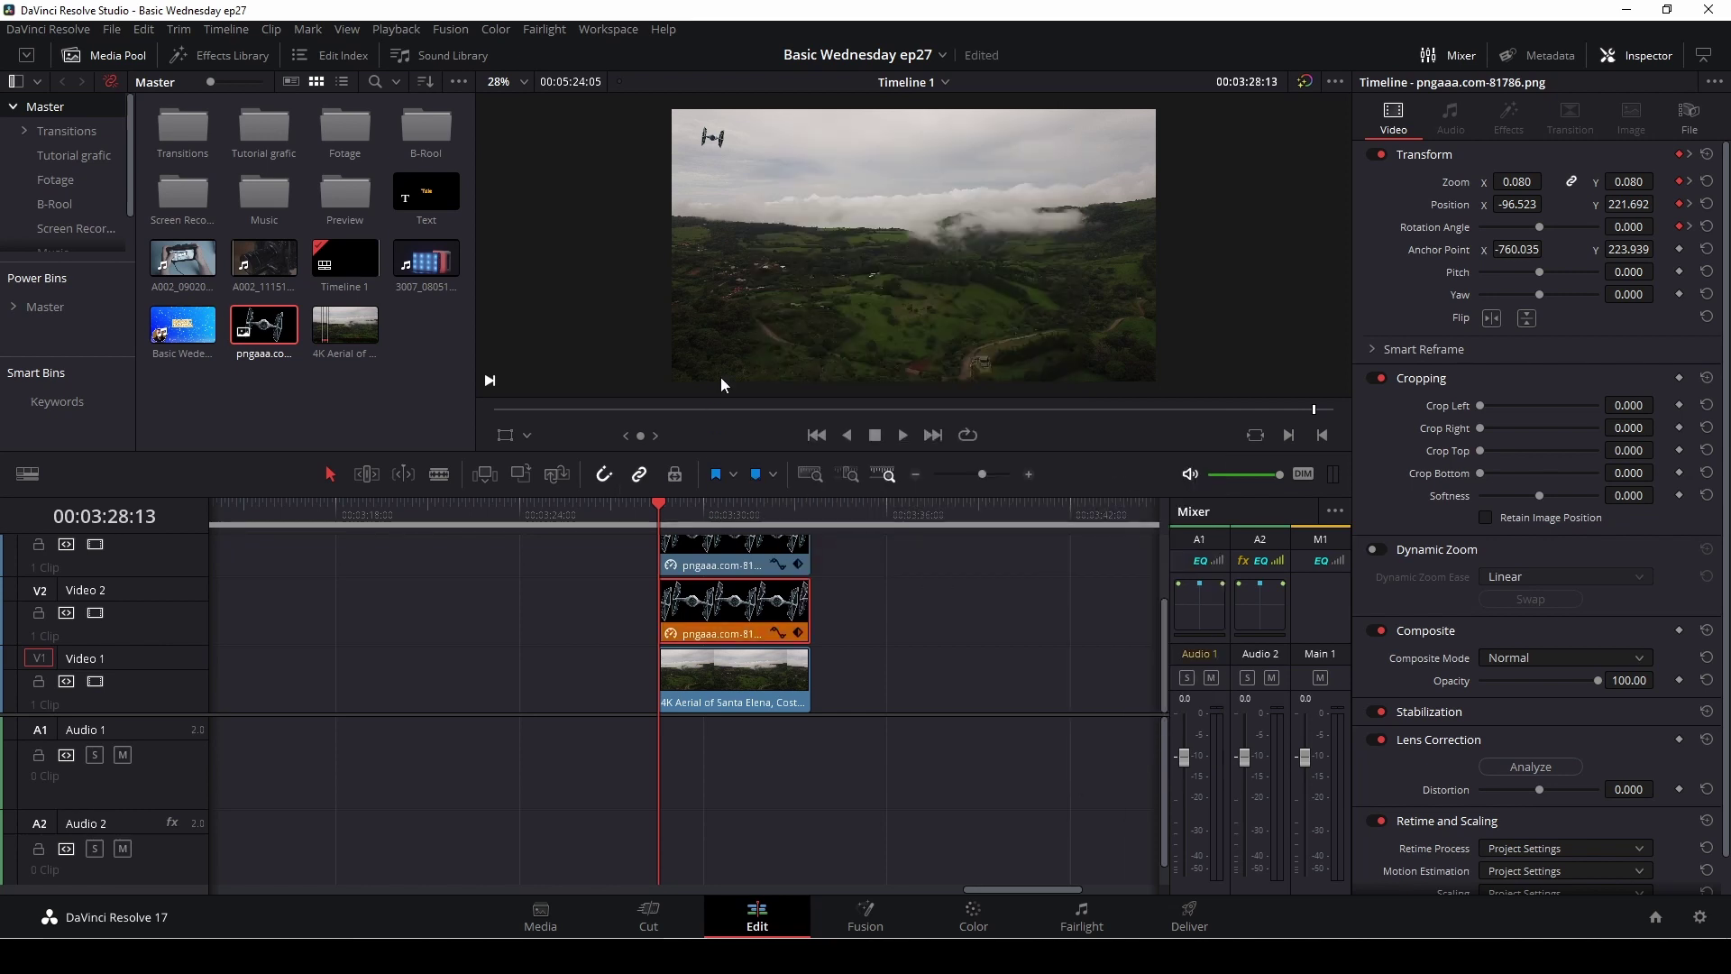
# On the Color page, darken the orange Video 2 ship clip to a black silhouette with Lift -0.93 and Gain 0.37.
pyautogui.click(974, 920)
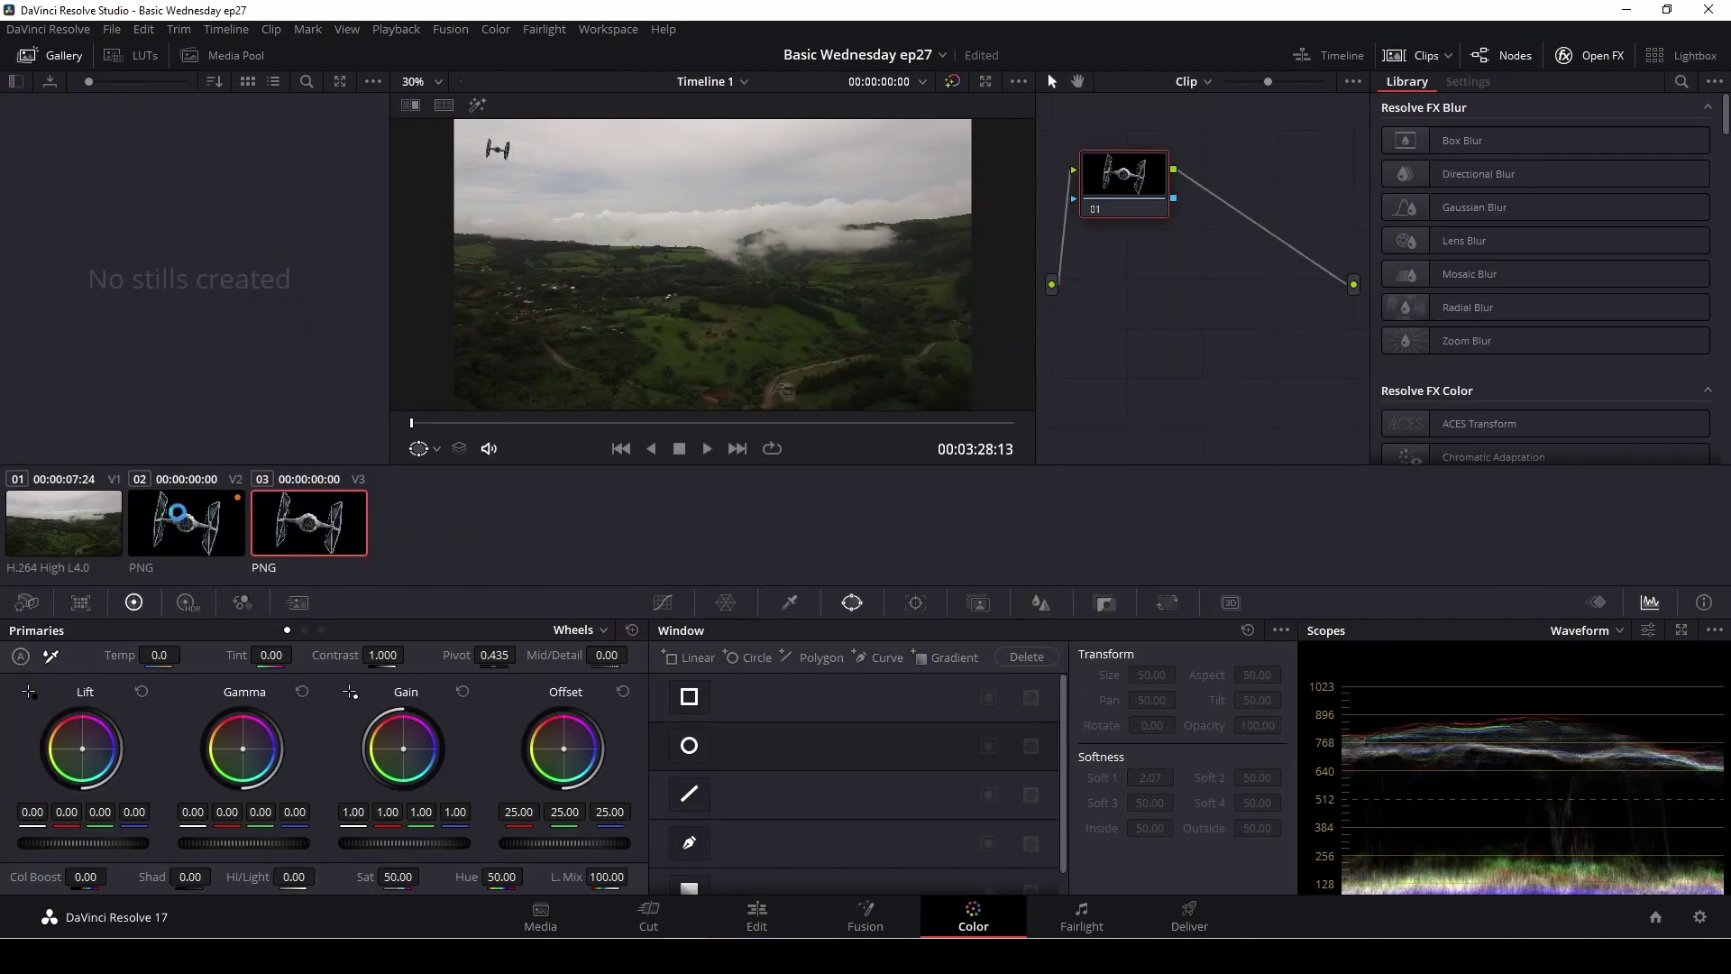
pyautogui.click(185, 518)
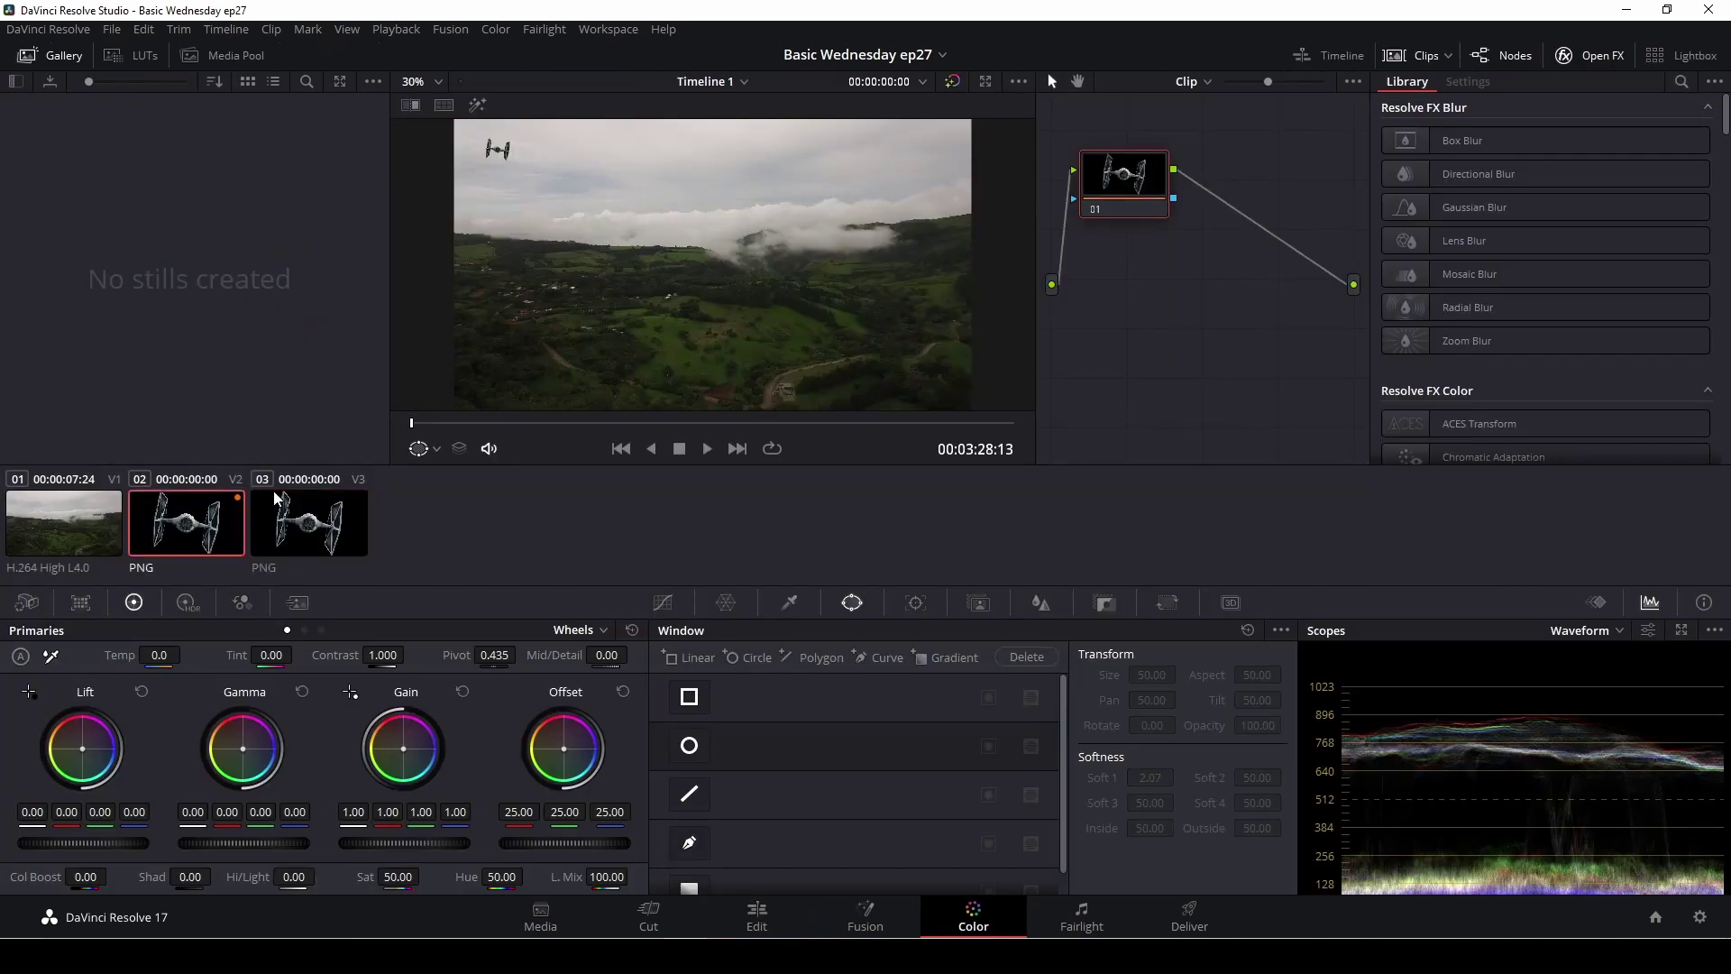
pyautogui.moveTo(416, 421); pyautogui.dragTo(466, 421)
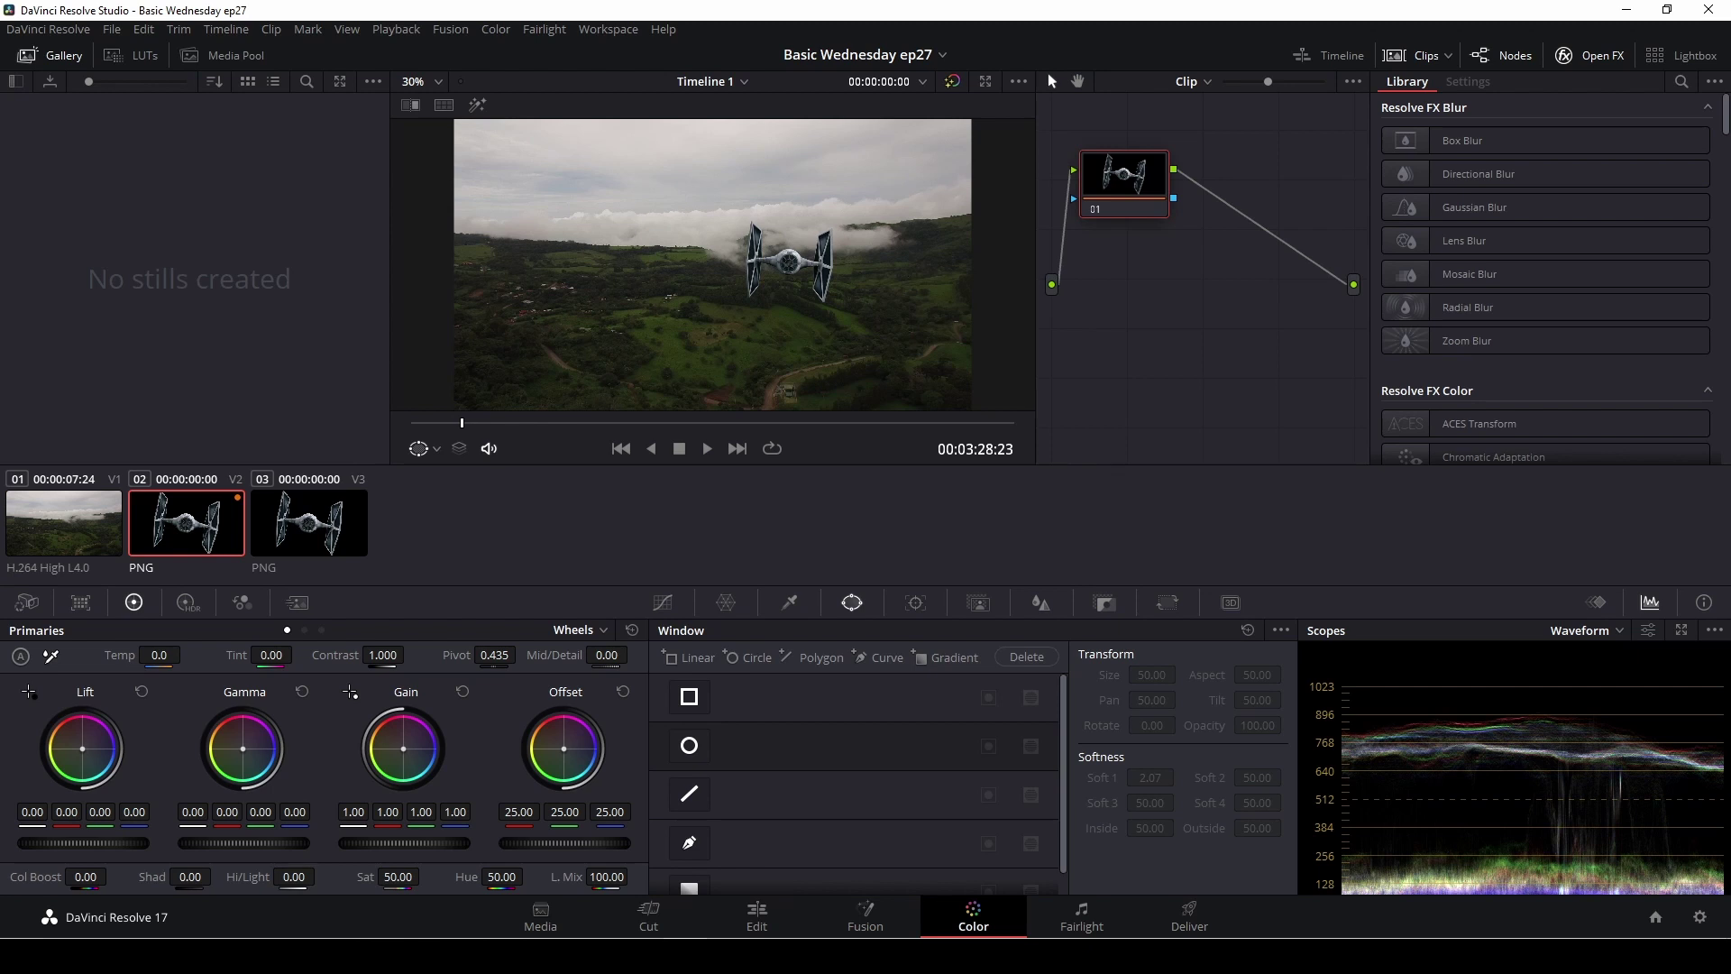
pyautogui.moveTo(117, 843); pyautogui.dragTo(79, 843)
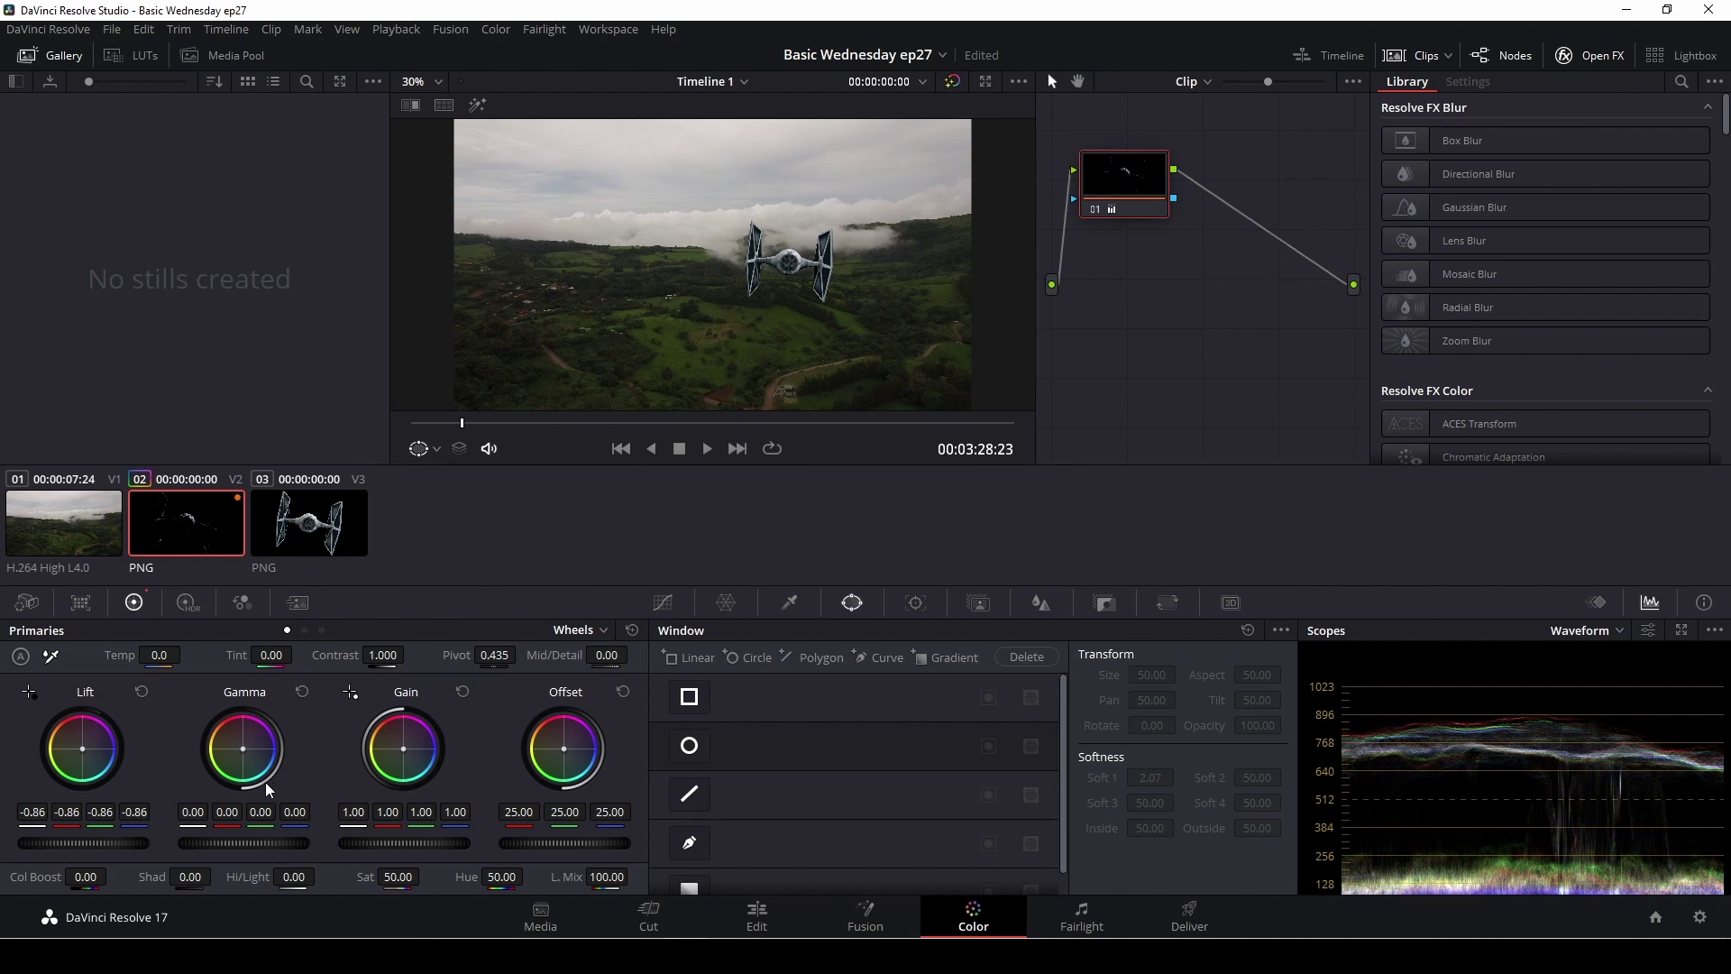
pyautogui.moveTo(80, 843); pyautogui.dragTo(415, 816)
pyautogui.moveTo(404, 843); pyautogui.dragTo(316, 844)
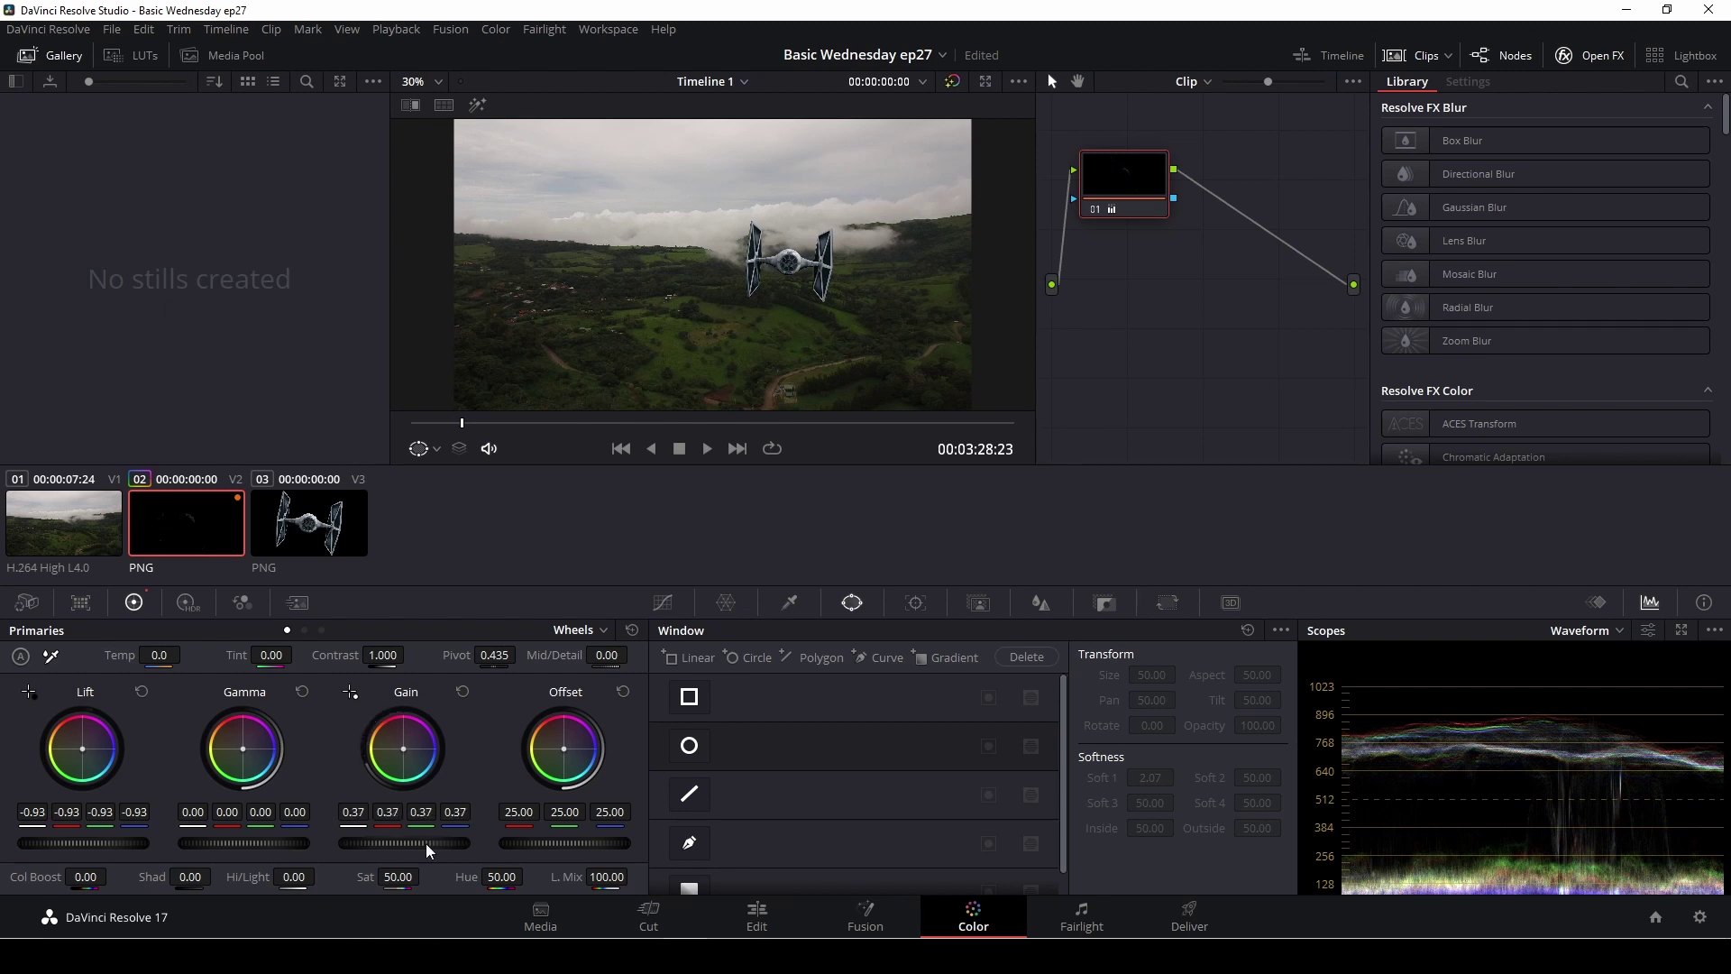
# Back on the Edit page, disable the Video 3 ship clip to inspect the darkened copy beneath, and re-enable it.
pyautogui.click(757, 916)
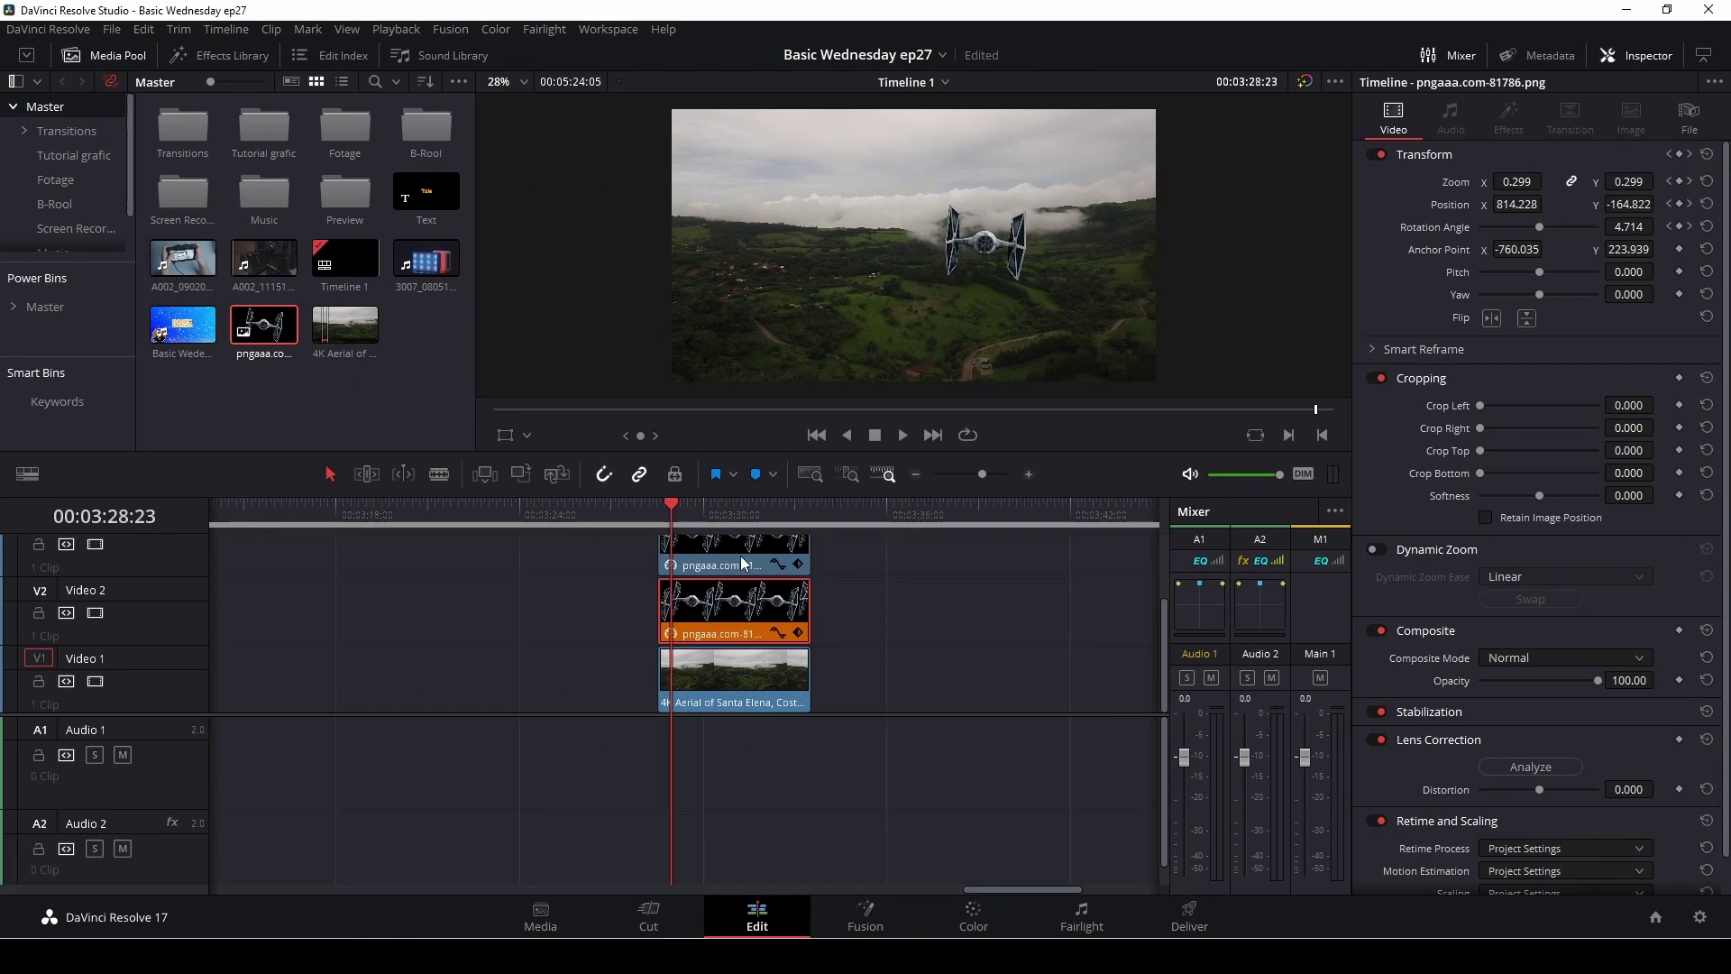
pyautogui.scroll(2, 741, 564)
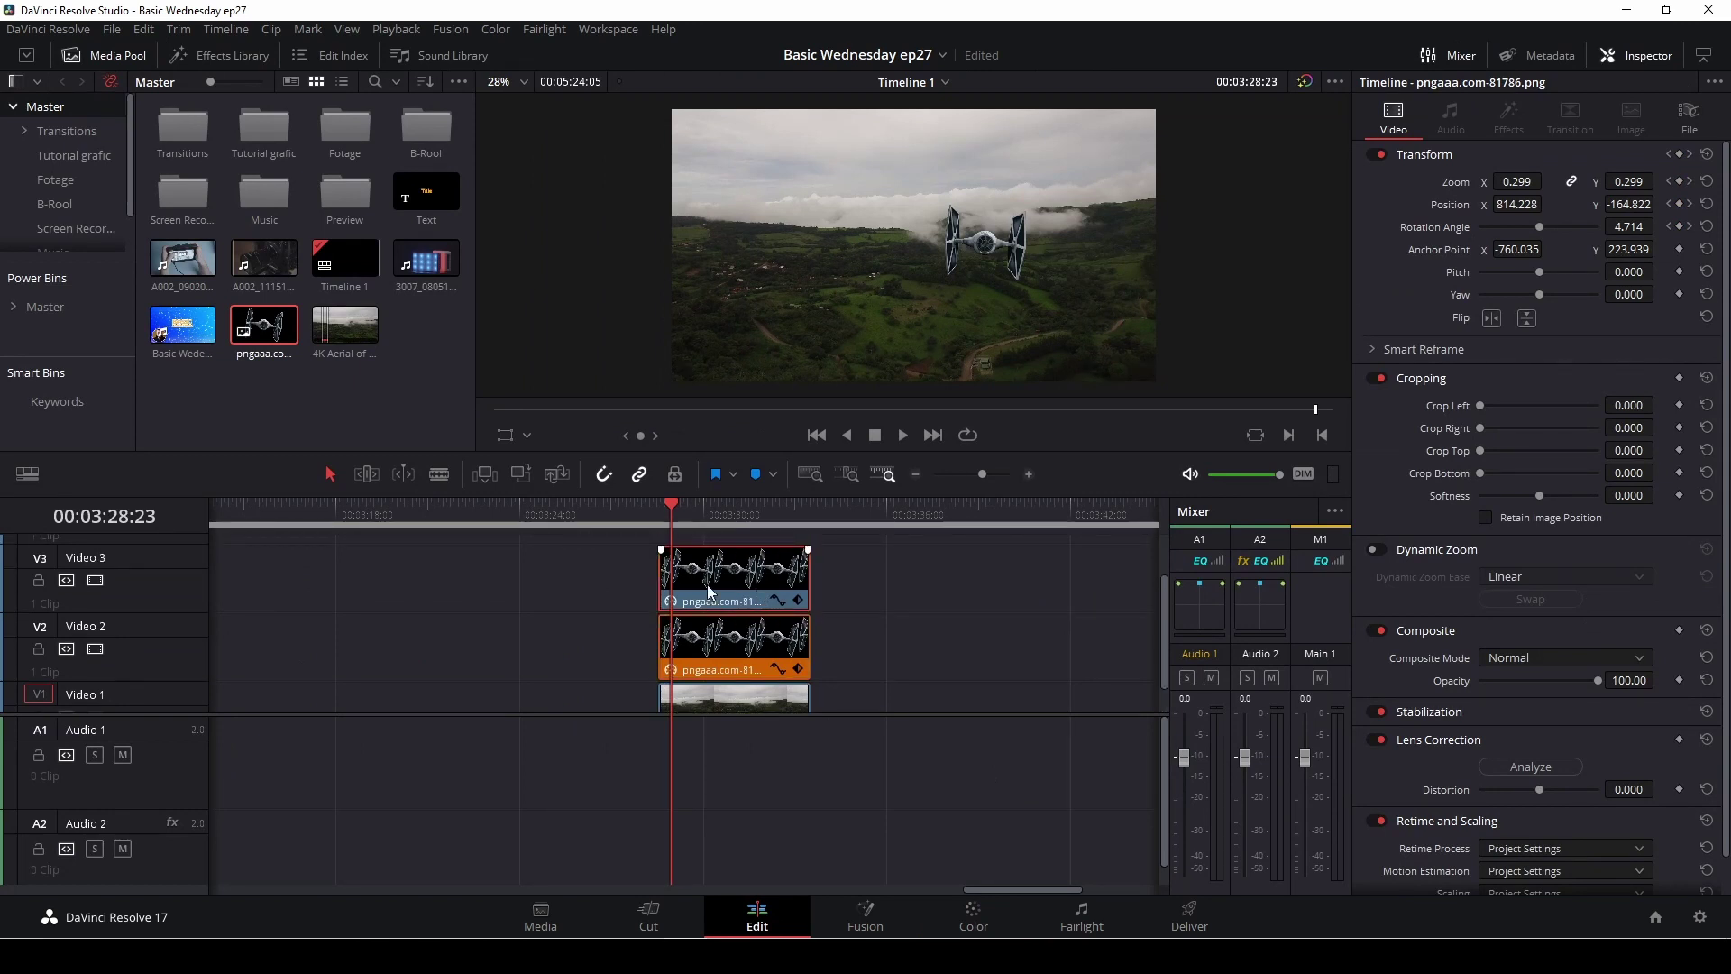
pyautogui.press('d')
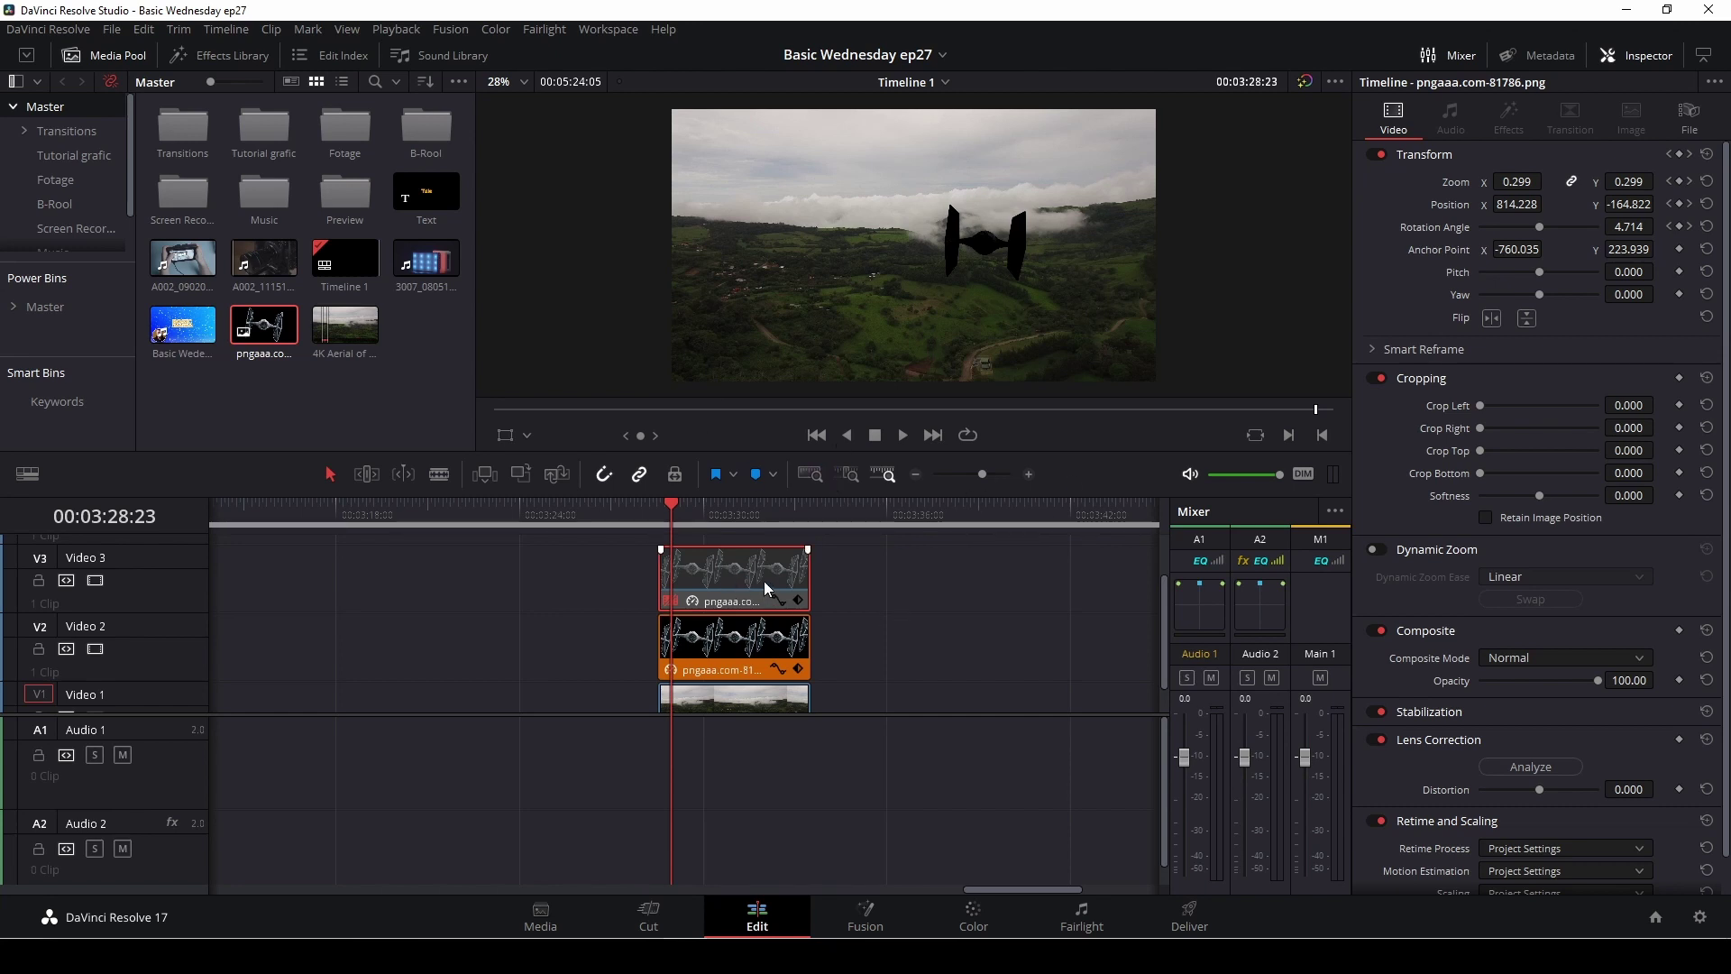
pyautogui.press('d')
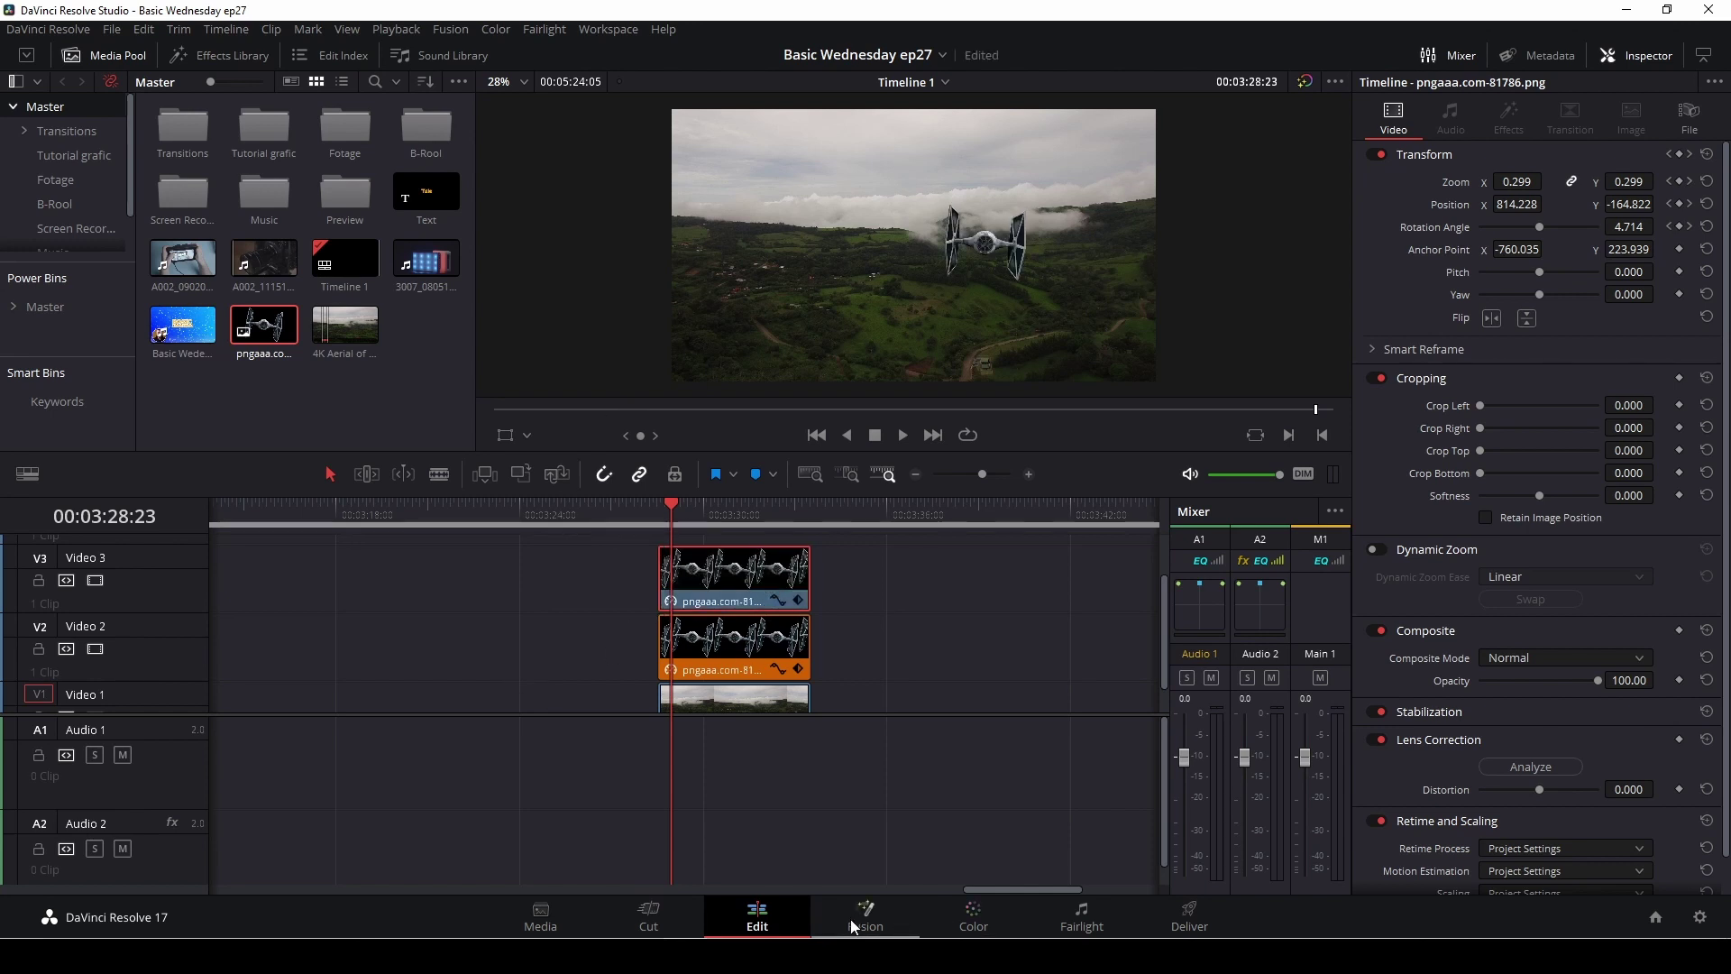
# On the Color page, lower the Lift of the Video 3 ship clip to -0.08.
pyautogui.click(1015, 904)
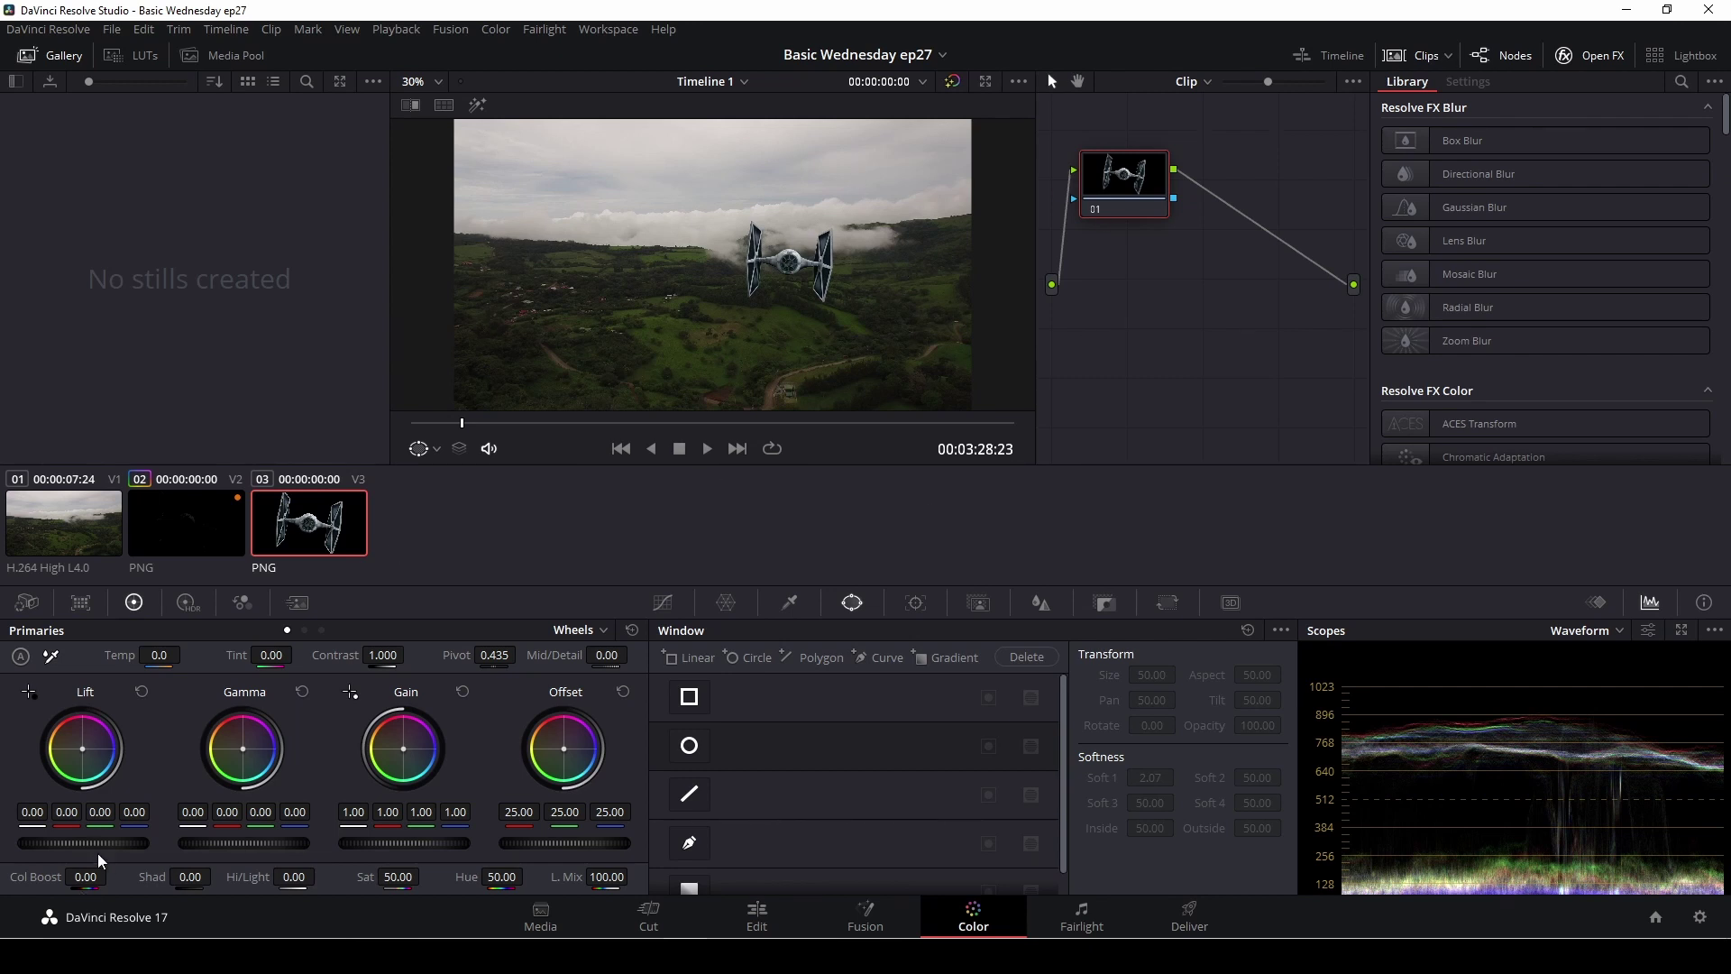
pyautogui.moveTo(106, 846); pyautogui.dragTo(95, 846)
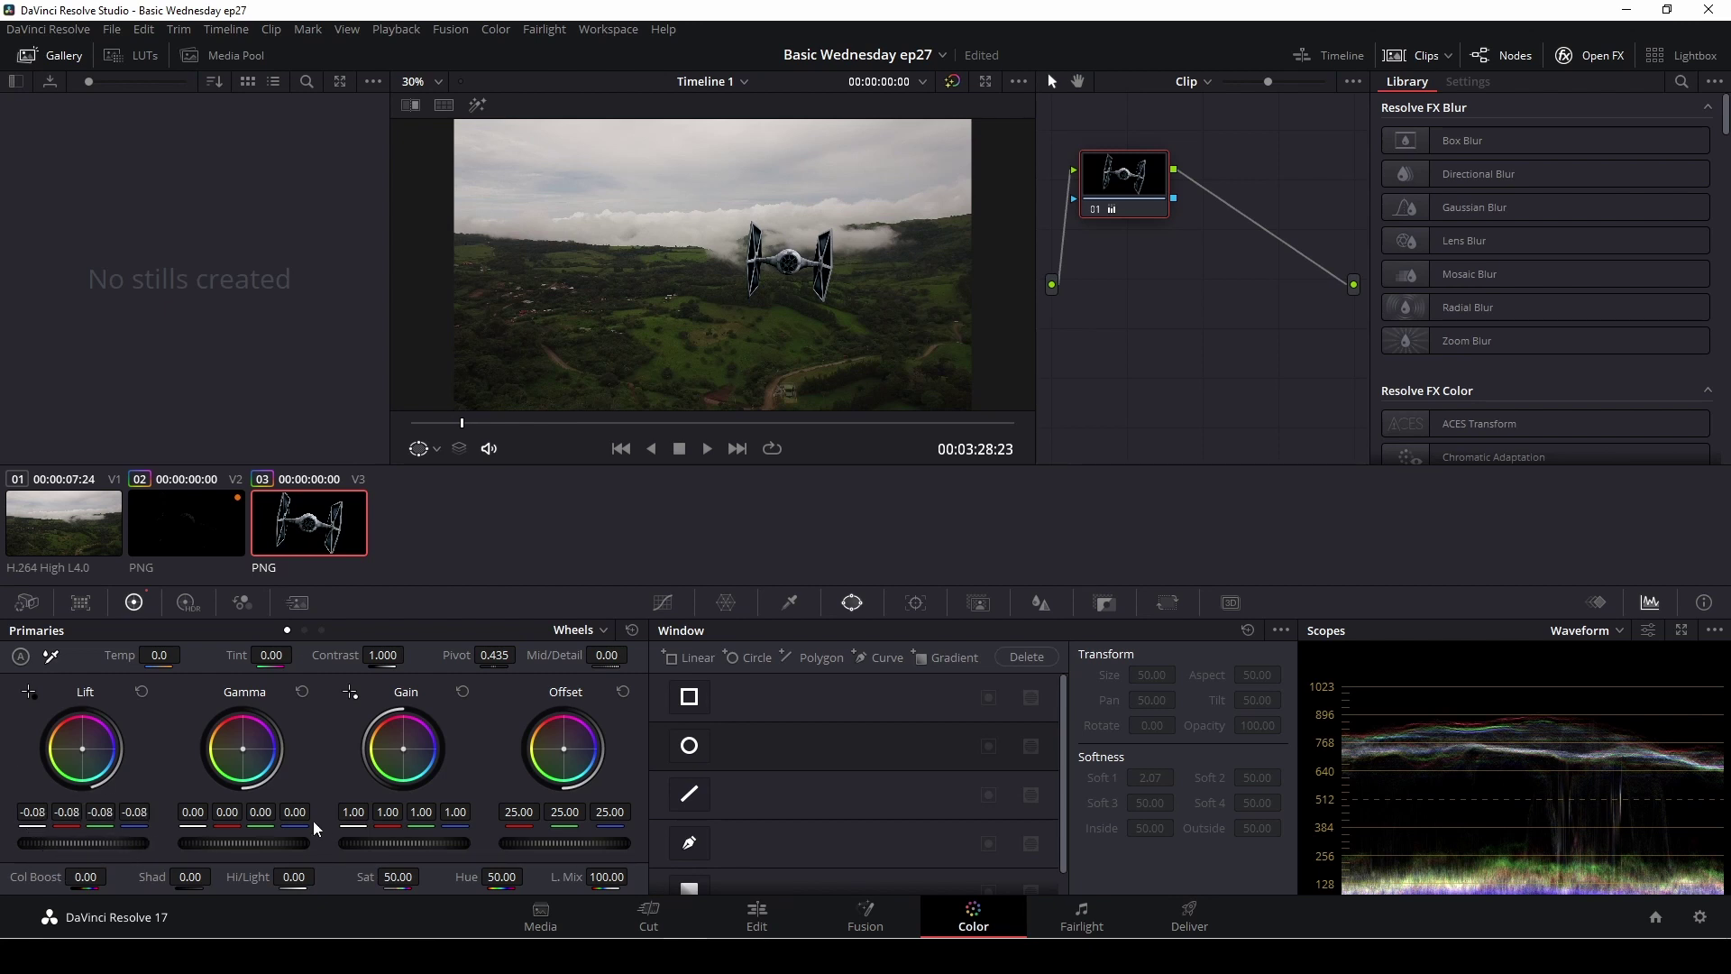
# Set the Video 3 ship's Gain to 0.77, Temp to 240, Tint to -11.50 and Contrast to 1.288, comparing with grades bypassed.
pyautogui.moveTo(411, 852); pyautogui.dragTo(373, 851)
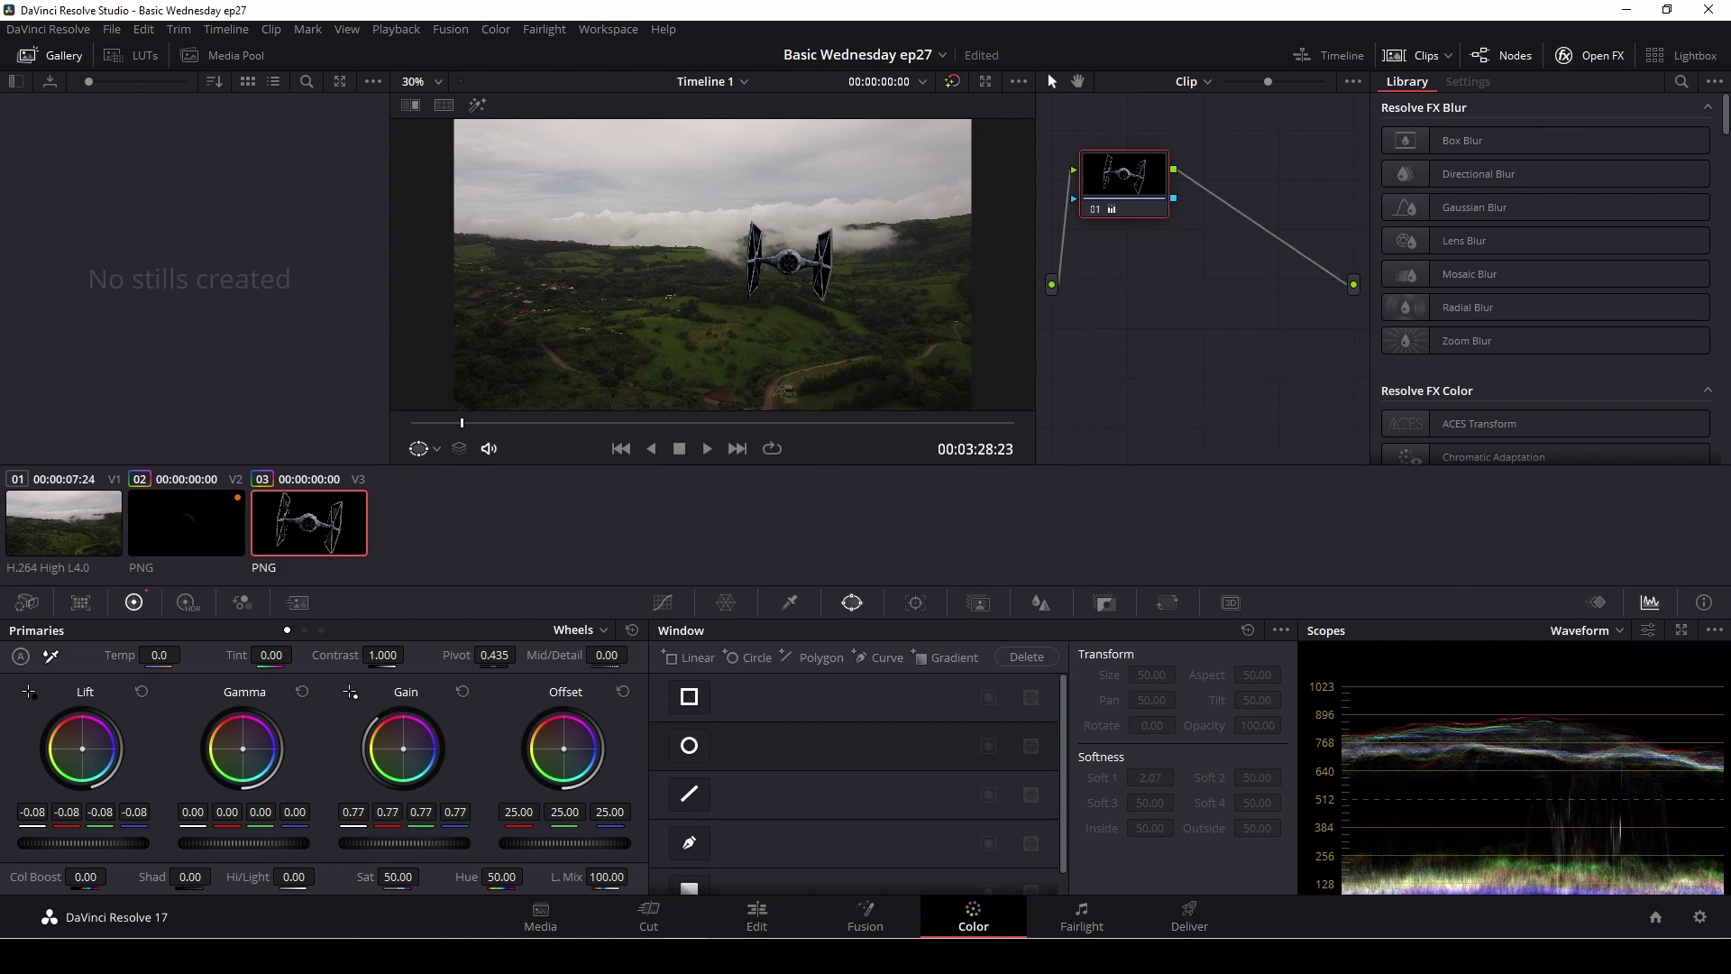
pyautogui.moveTo(243, 843); pyautogui.dragTo(242, 844)
pyautogui.moveTo(158, 656)
pyautogui.mouseDown()
pyautogui.moveTo(131, 656)
pyautogui.moveTo(172, 656)
pyautogui.mouseUp()
pyautogui.moveTo(285, 655)
pyautogui.mouseDown()
pyautogui.moveTo(324, 656)
pyautogui.moveTo(298, 655)
pyautogui.mouseUp()
pyautogui.moveTo(382, 656); pyautogui.dragTo(409, 655)
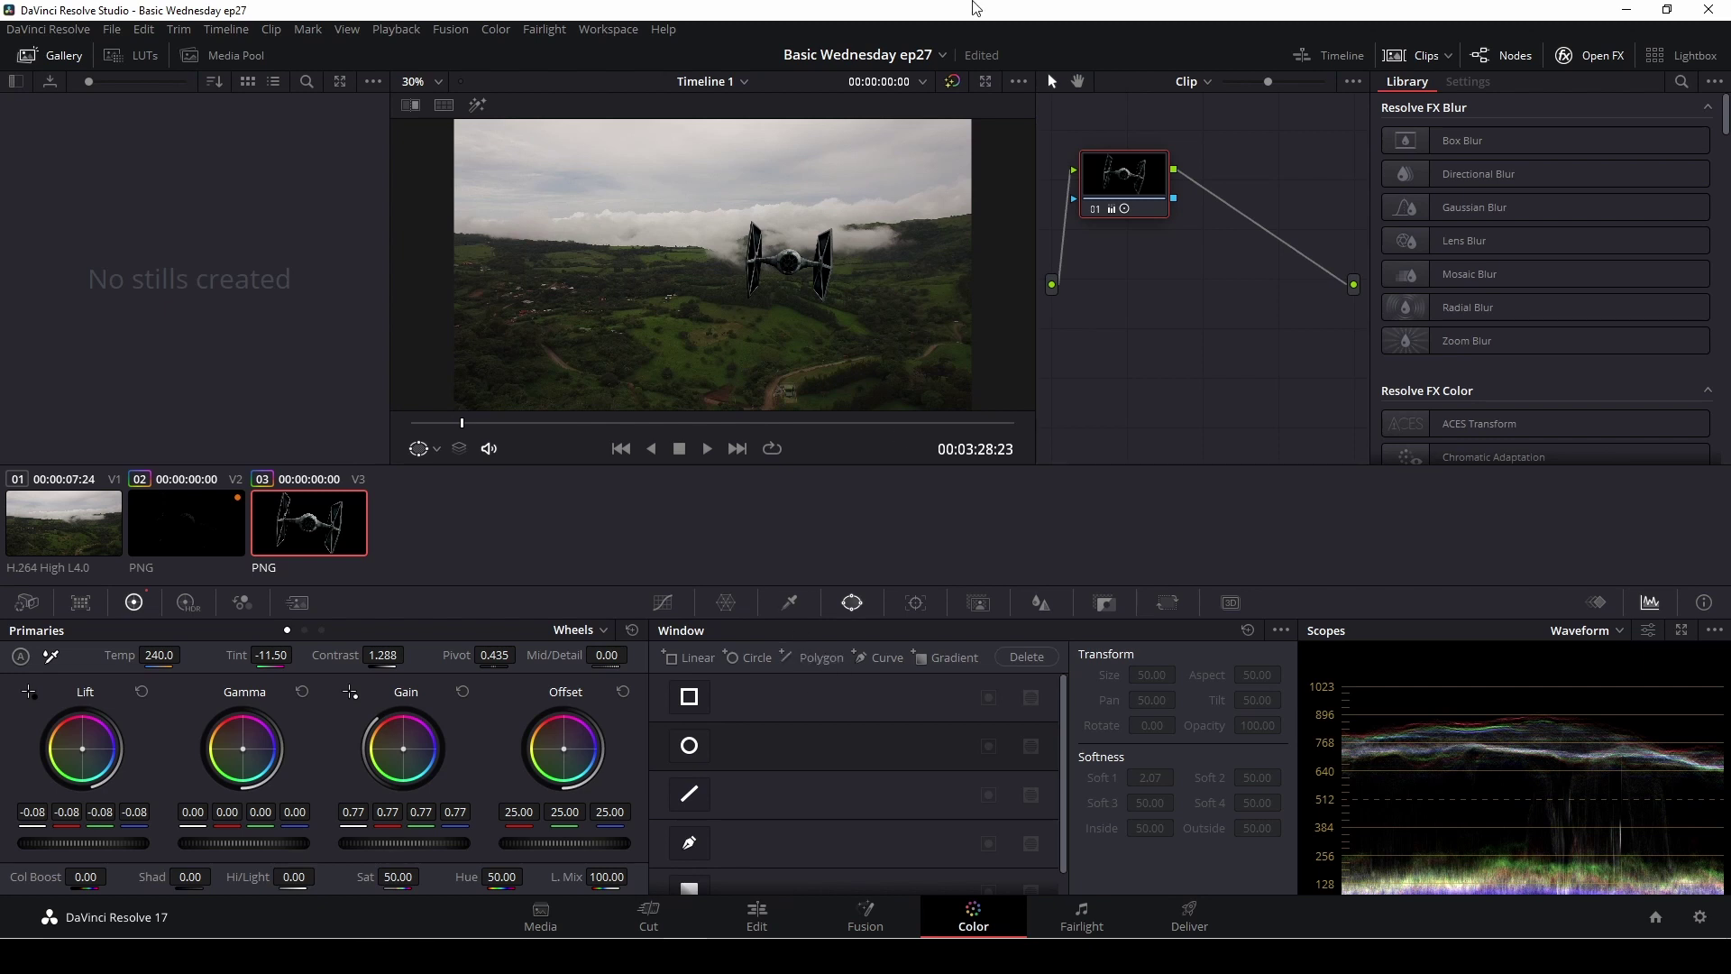
pyautogui.click(952, 82)
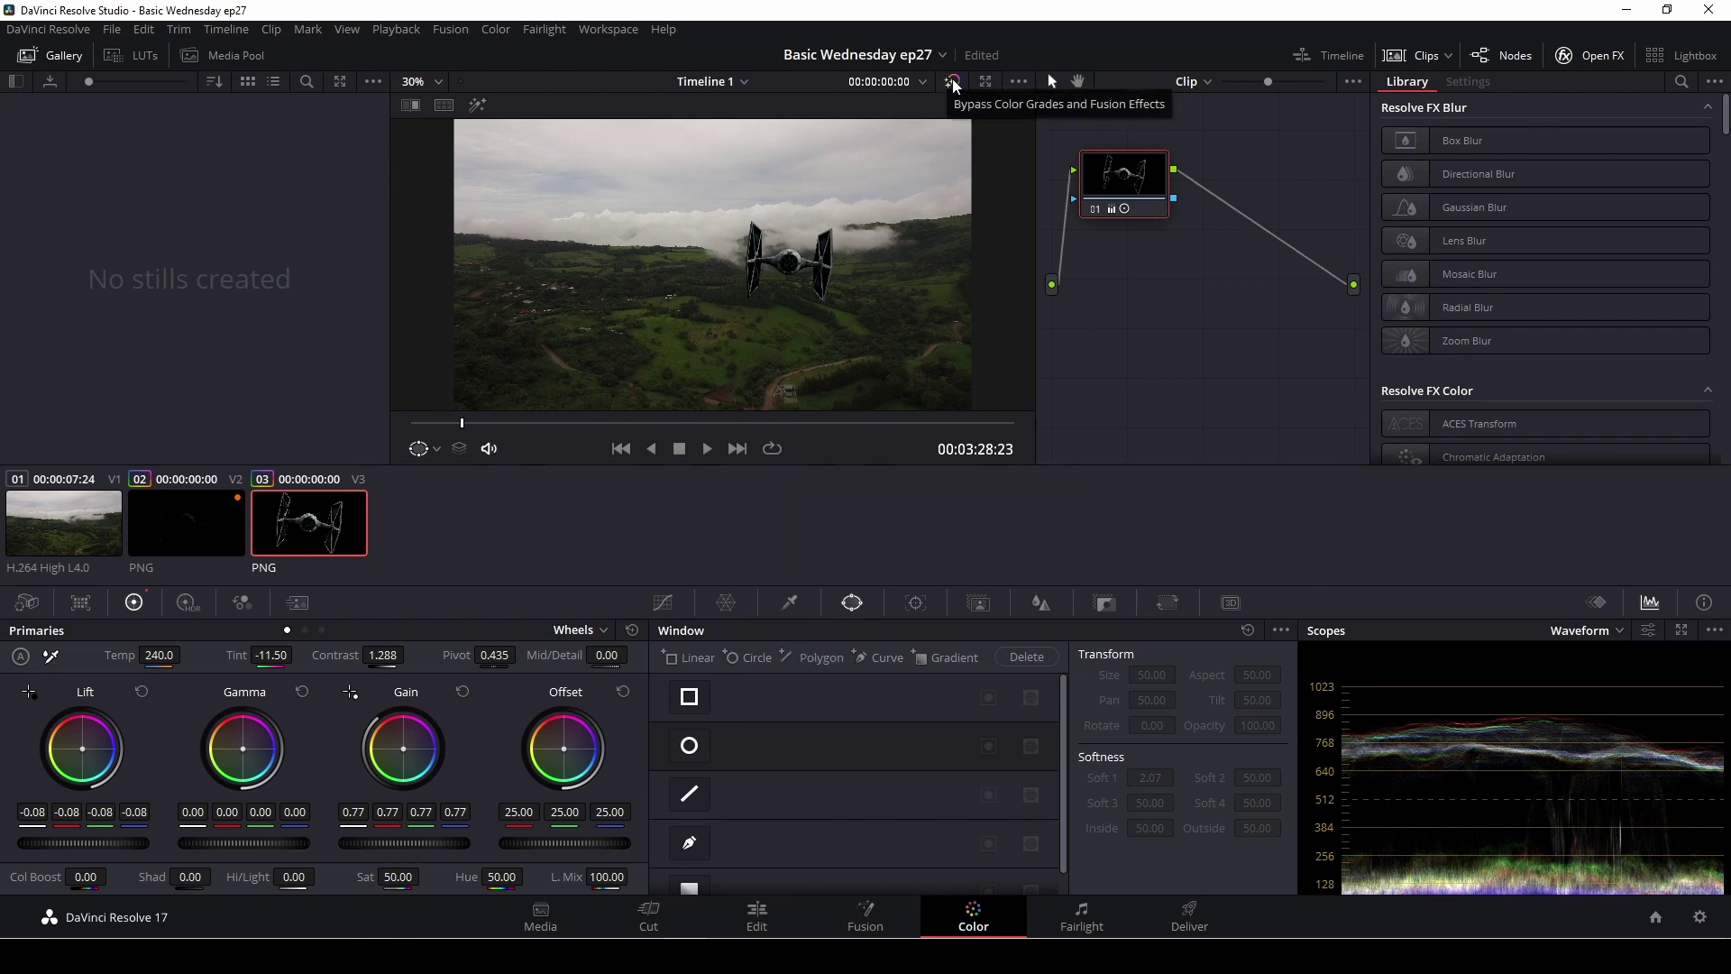
pyautogui.click(954, 84)
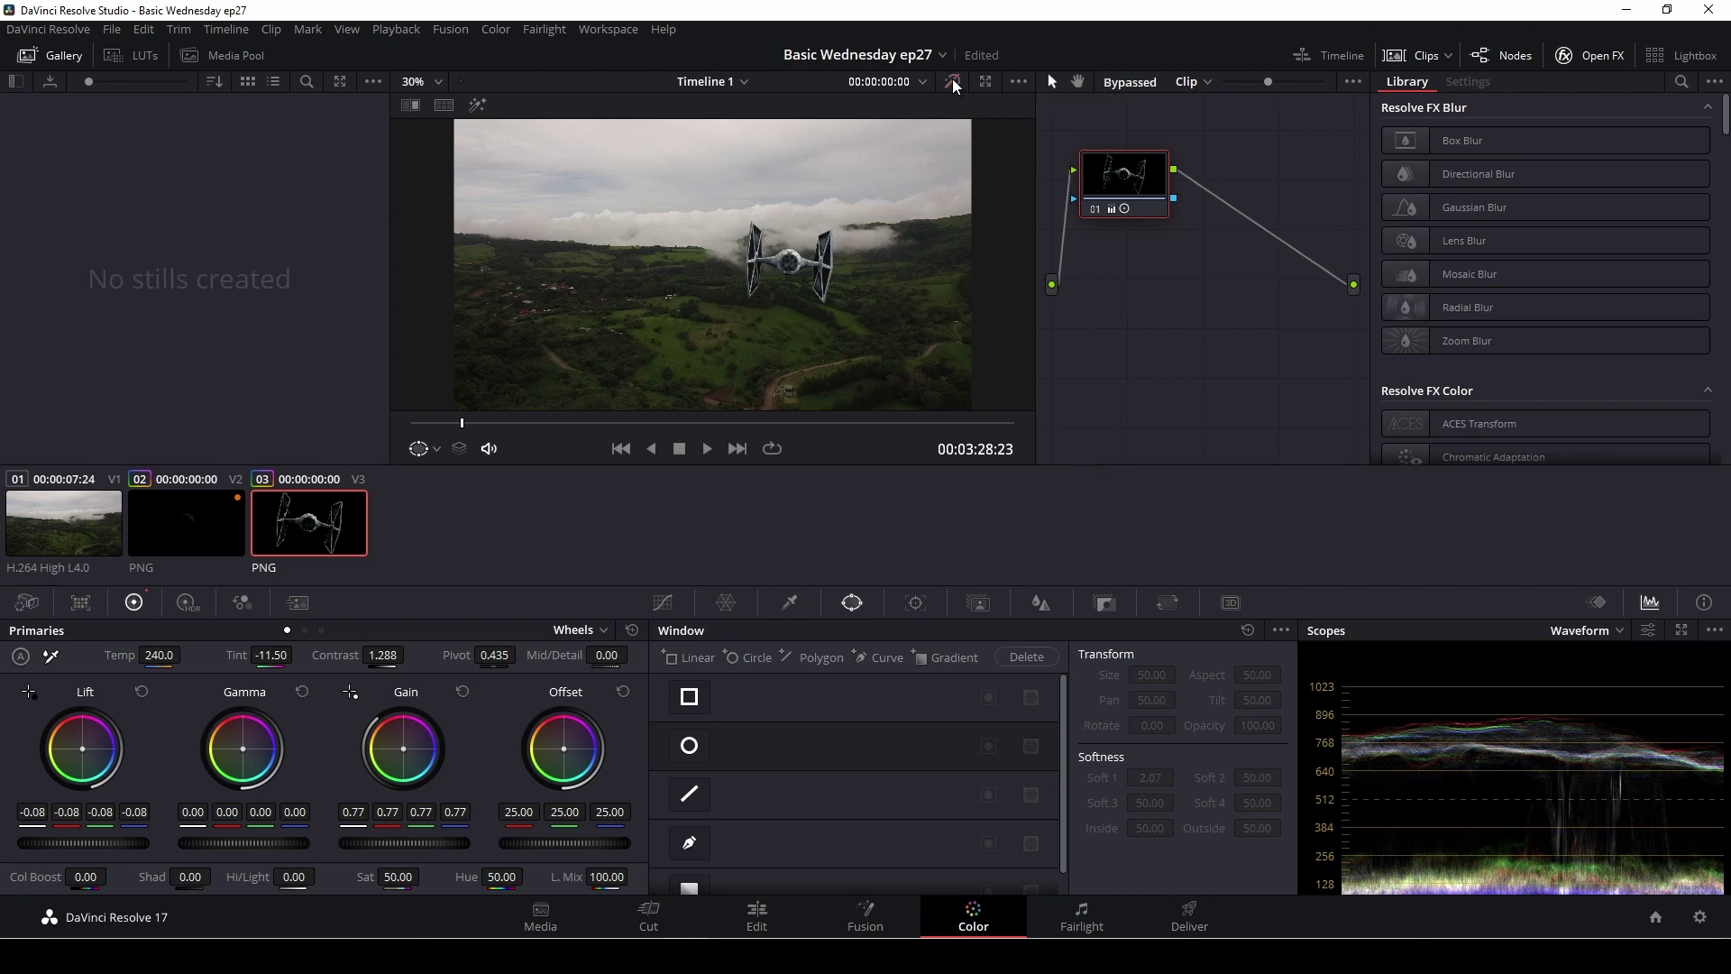
pyautogui.click(954, 82)
pyautogui.click(954, 82)
pyautogui.click(954, 83)
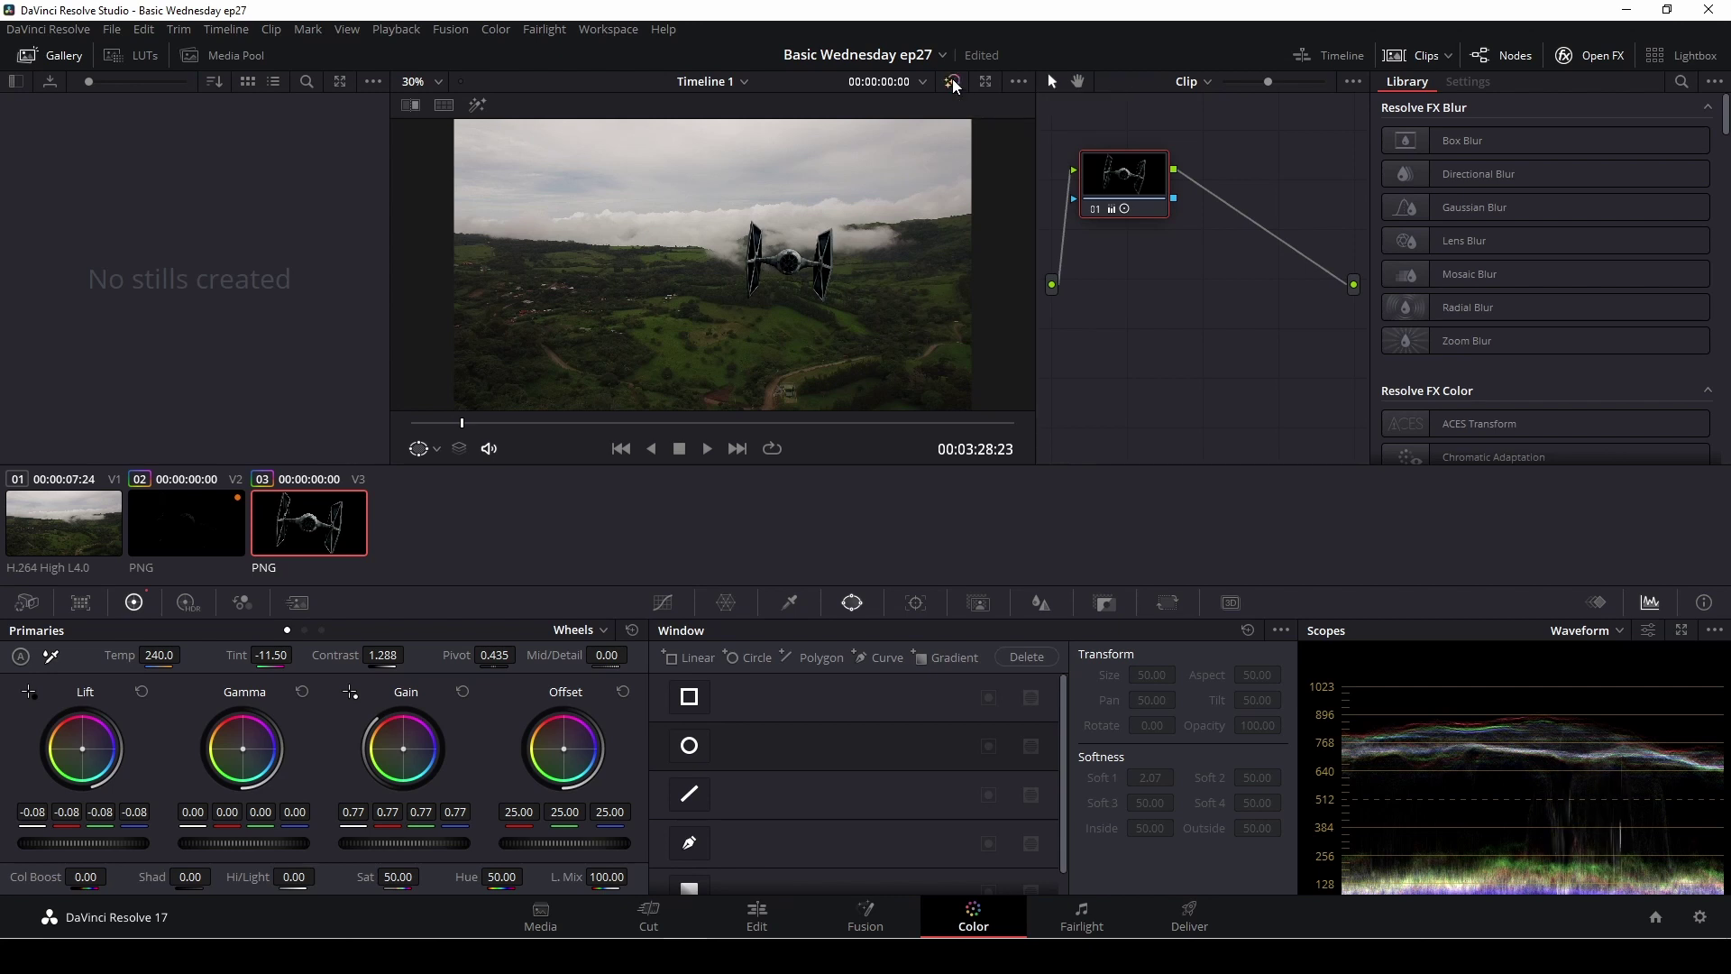
# On the Edit page, set the orange Video 2 clip's Position Y to -730.308 at its first frame and -835.170 at 03:28:22.
pyautogui.click(755, 928)
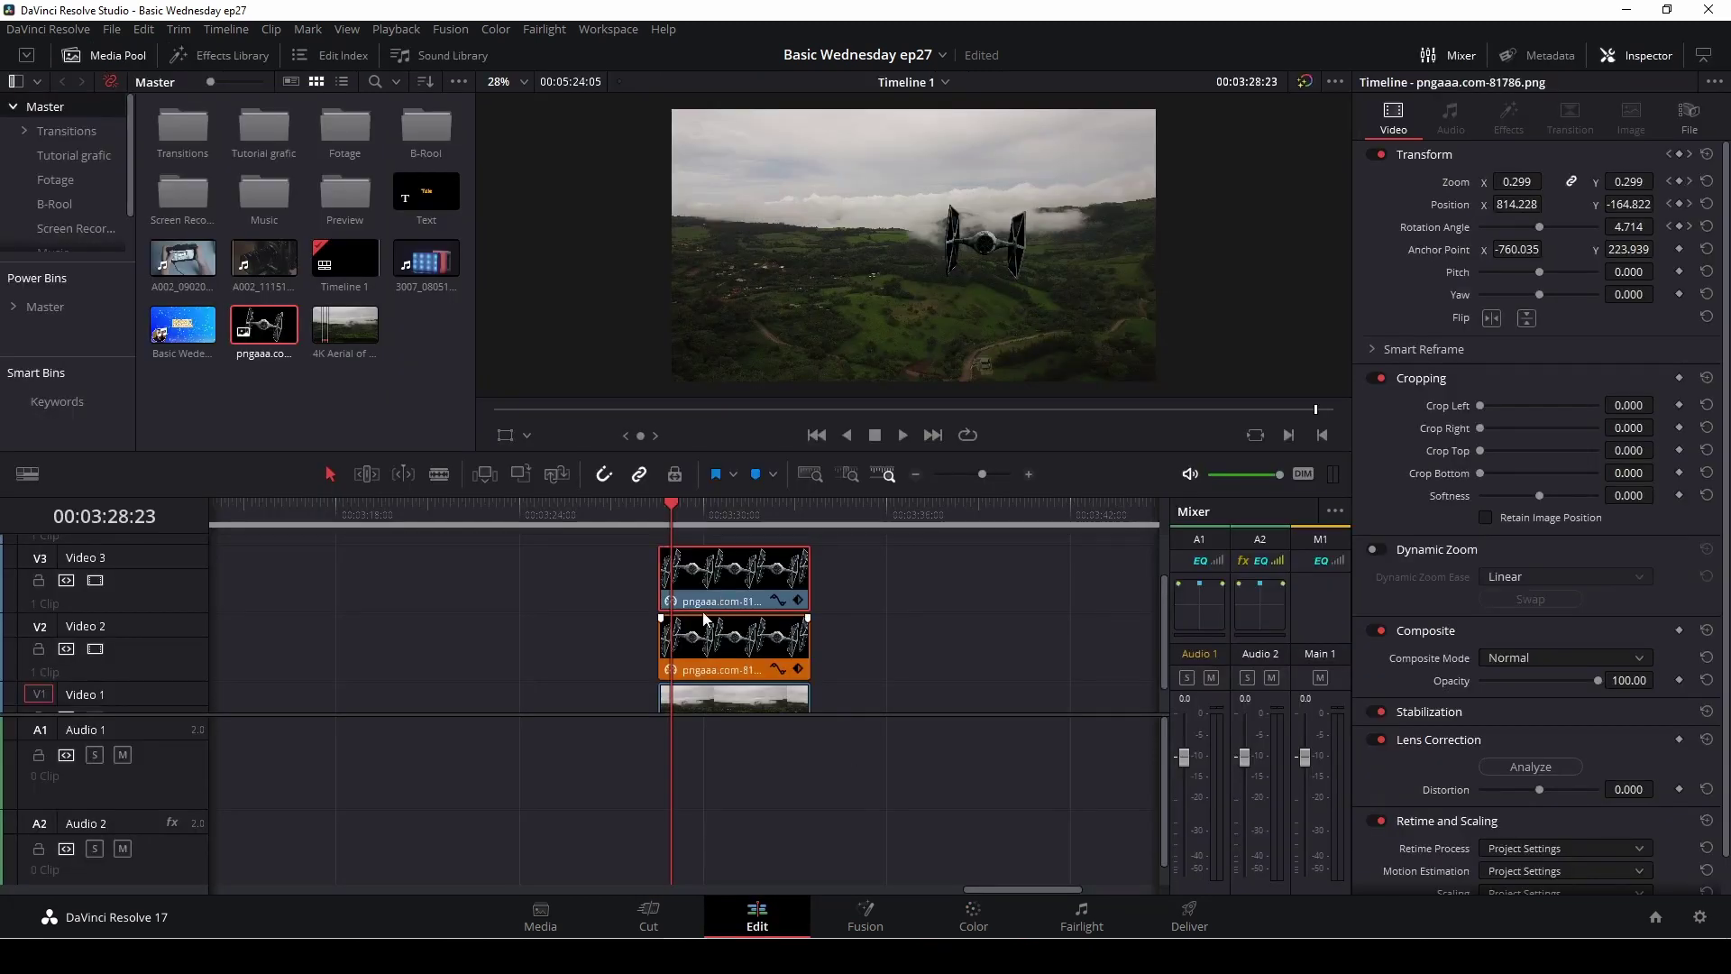
pyautogui.moveTo(672, 517); pyautogui.dragTo(659, 512)
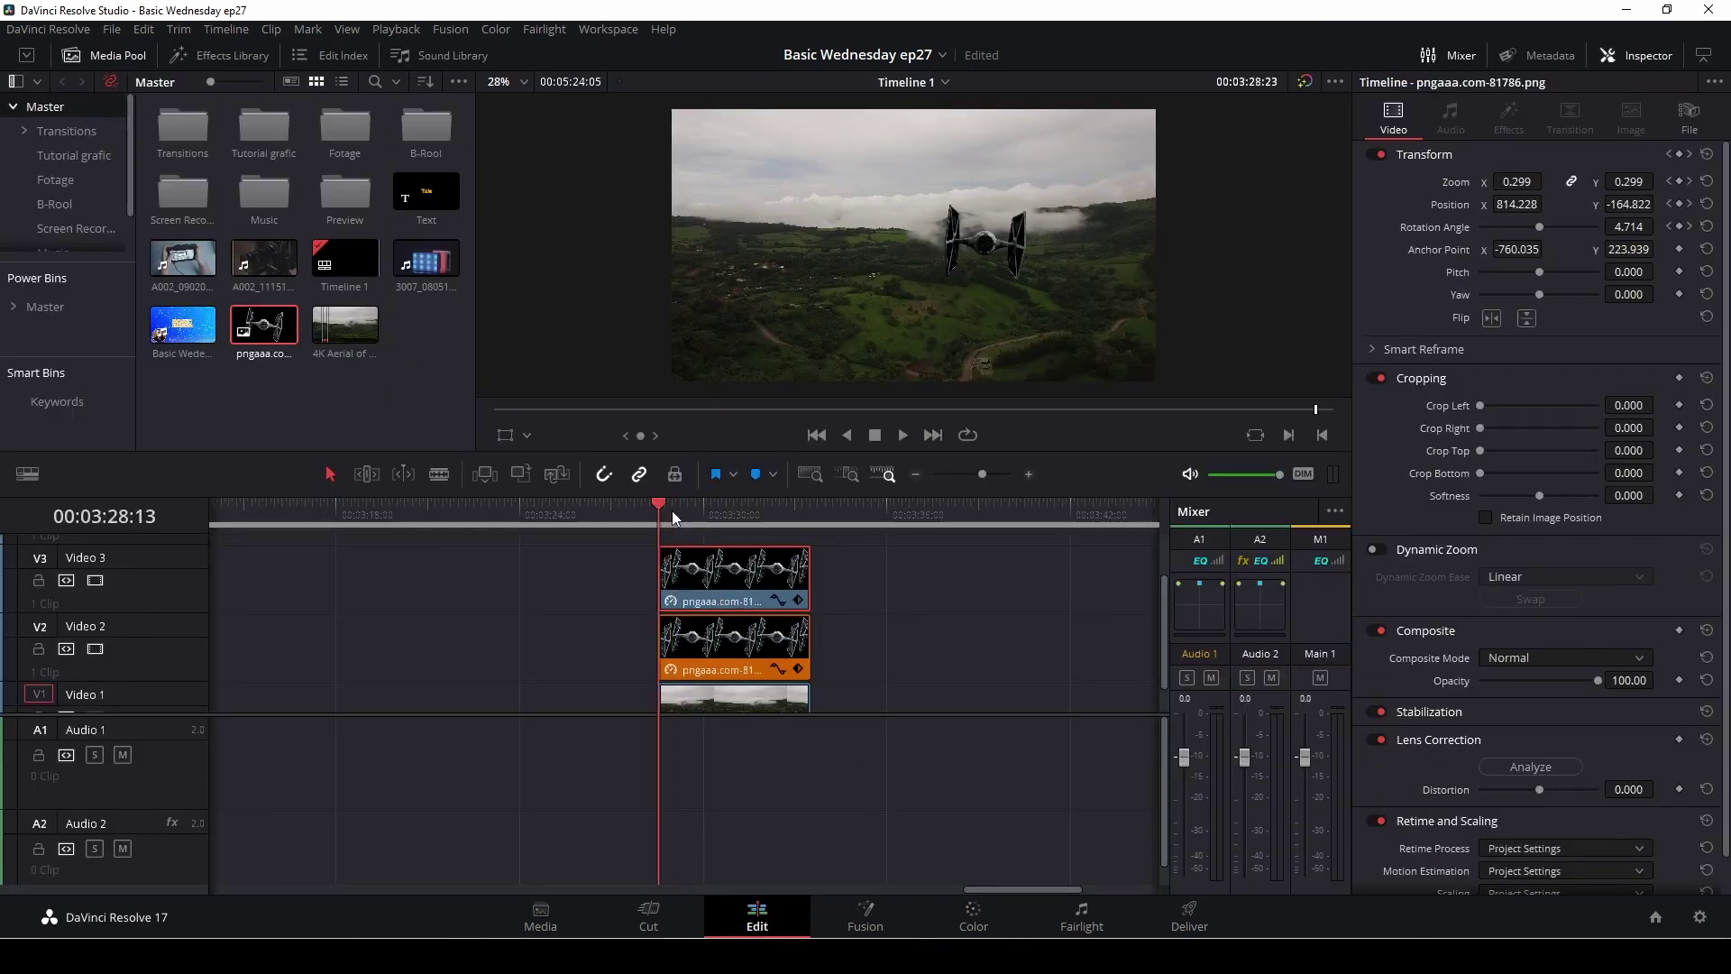
pyautogui.click(721, 634)
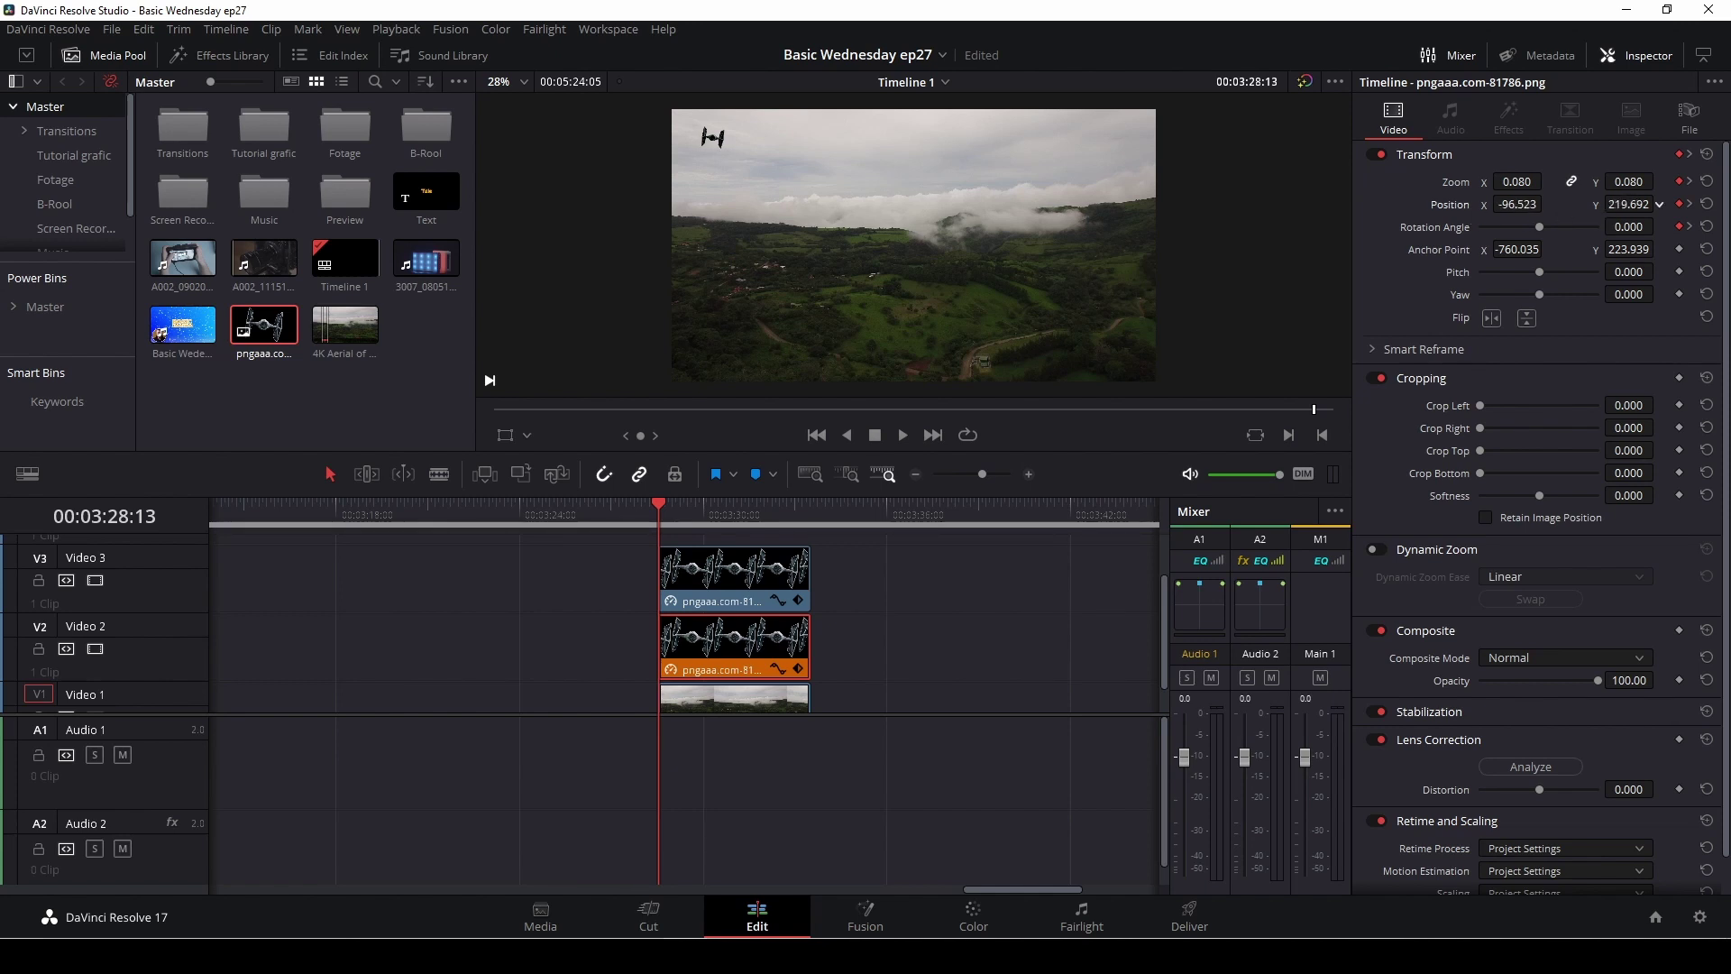
pyautogui.moveTo(1628, 204); pyautogui.dragTo(1520, 204)
pyautogui.press('space')
pyautogui.moveTo(1637, 204); pyautogui.dragTo(1612, 203)
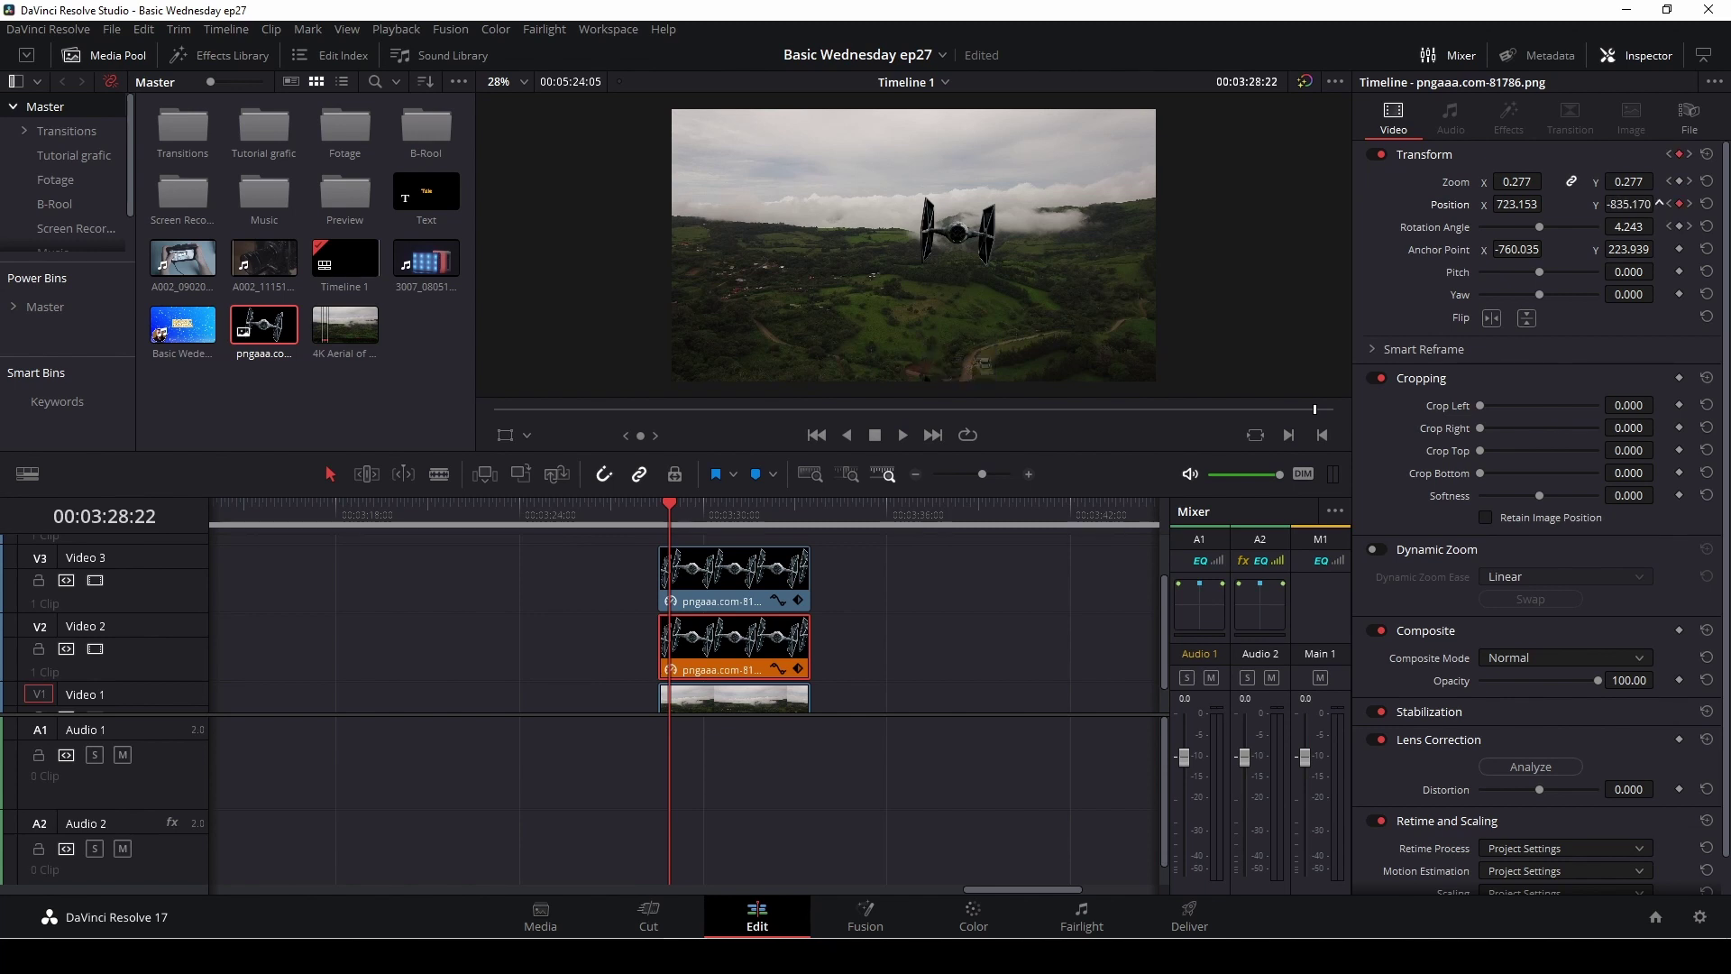
# Set the Video 2 clip's Position Y to about -742 at 03:29:04 and play back the ship's shadow movement.
pyautogui.press('Right')
pyautogui.press('Right')
pyautogui.press('Right')
pyautogui.press('Right')
pyautogui.press('Right')
pyautogui.press('Right')
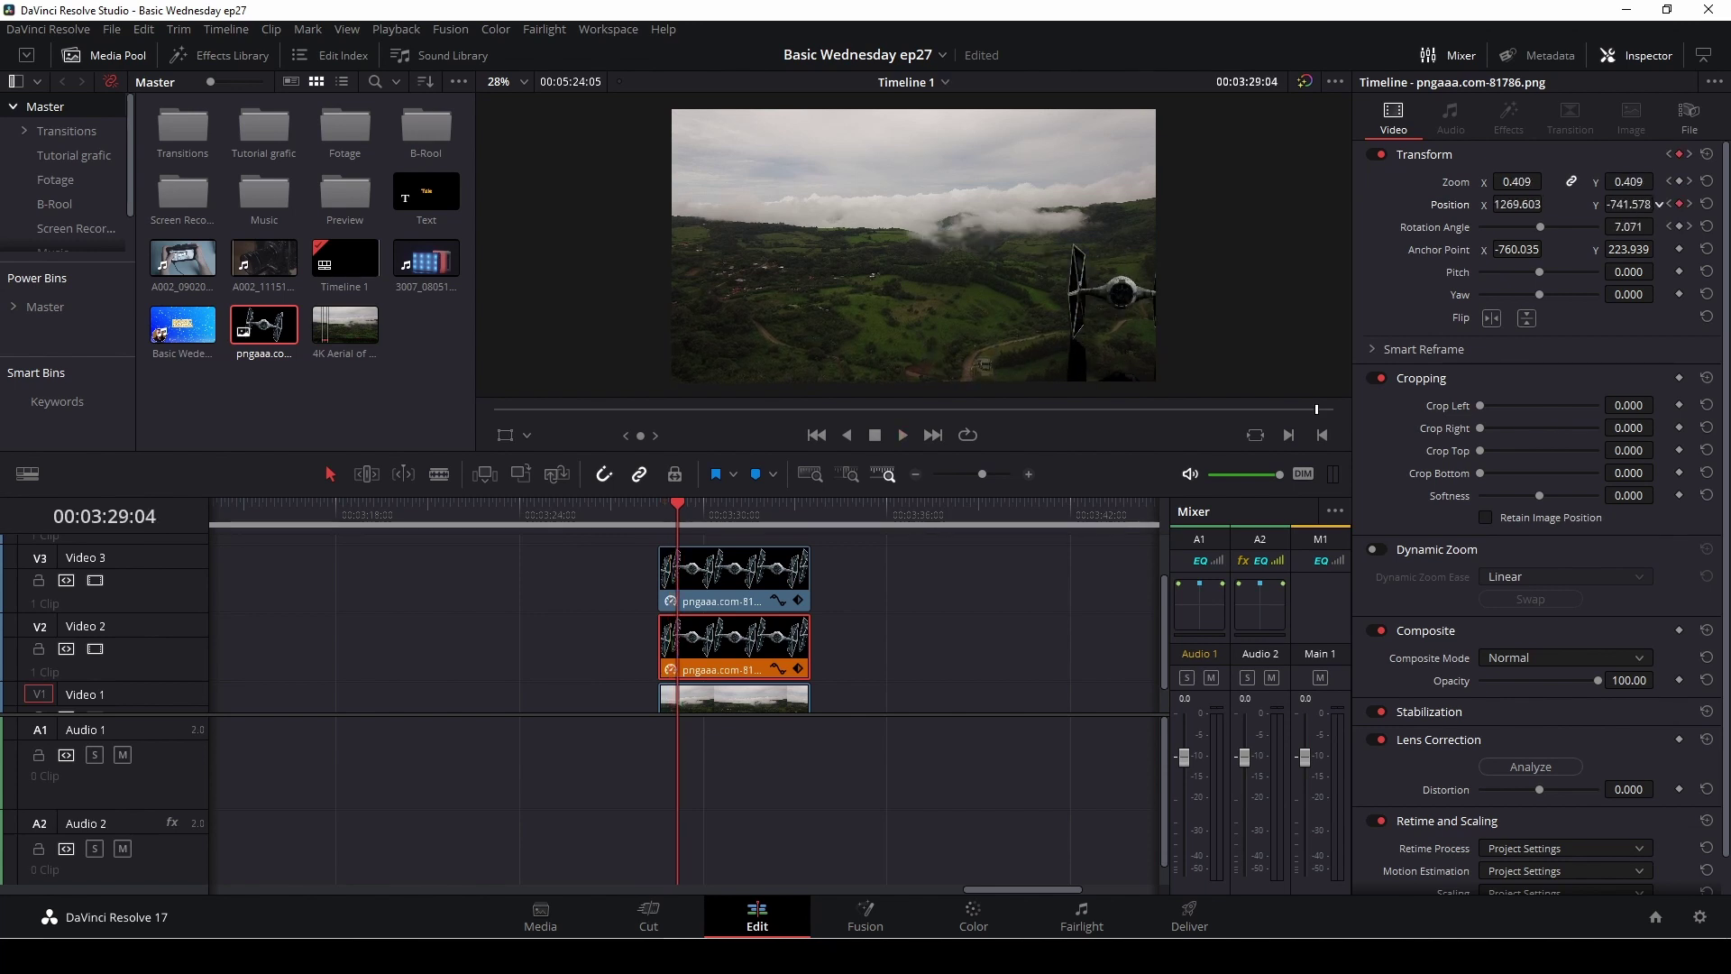
pyautogui.moveTo(1628, 203); pyautogui.dragTo(1616, 204)
pyautogui.moveTo(660, 526); pyautogui.dragTo(633, 516)
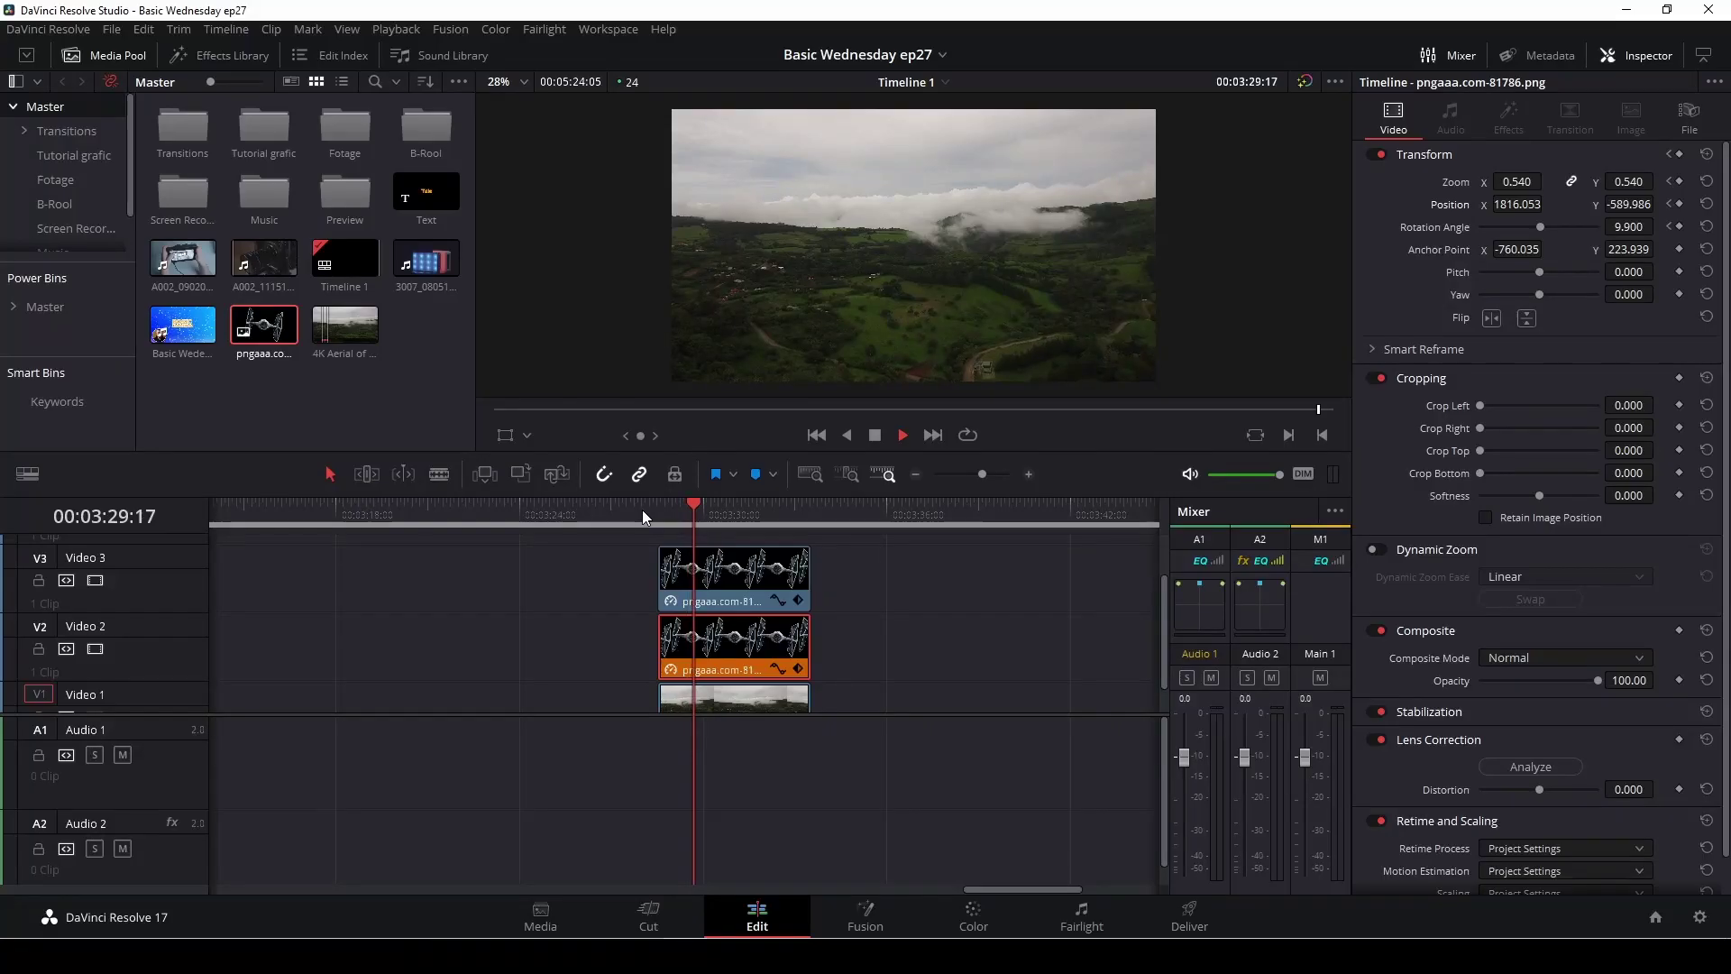
pyautogui.click(642, 510)
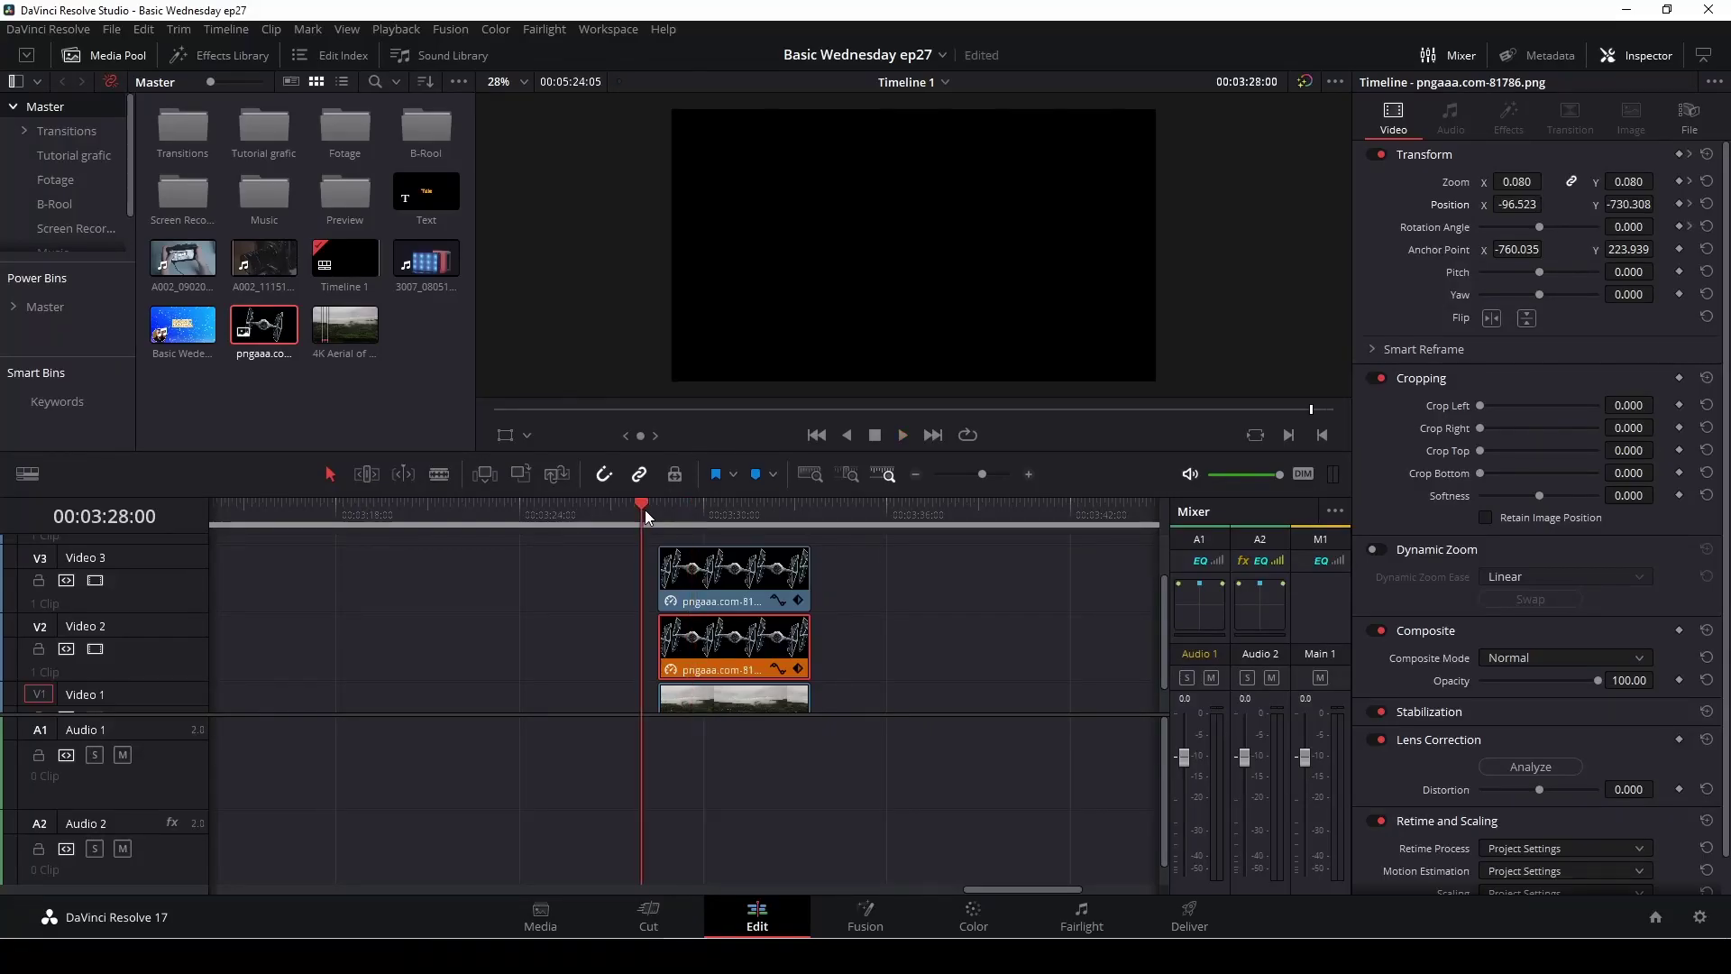
pyautogui.click(656, 510)
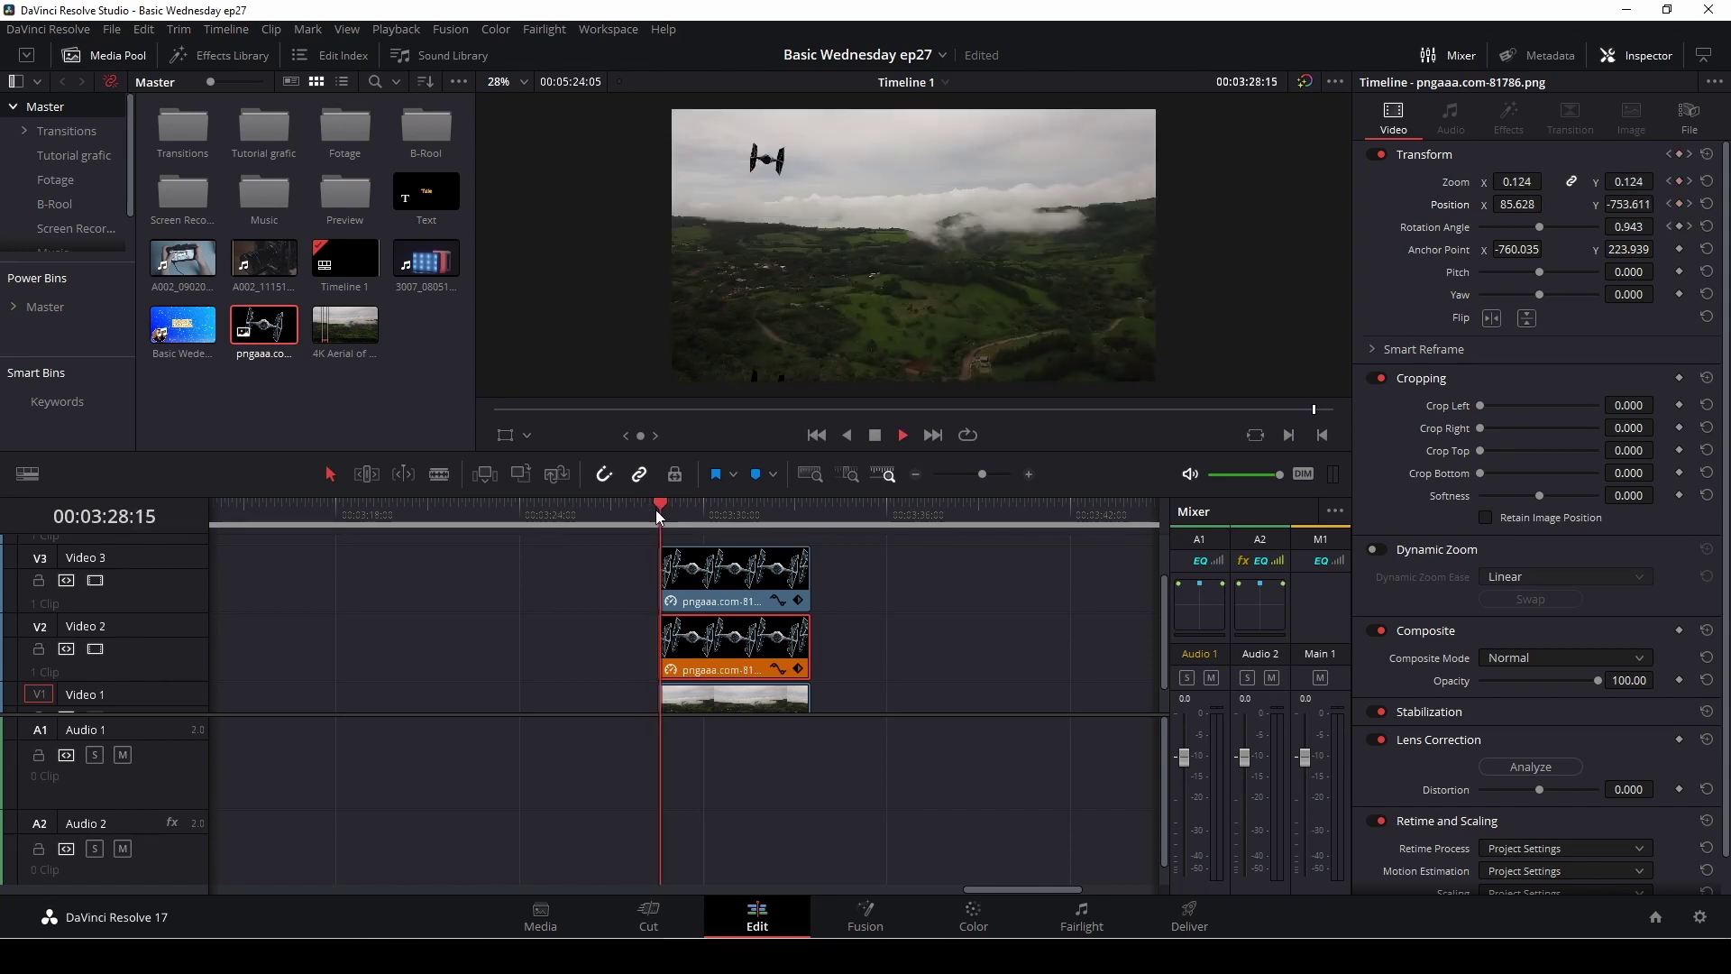
pyautogui.press('space')
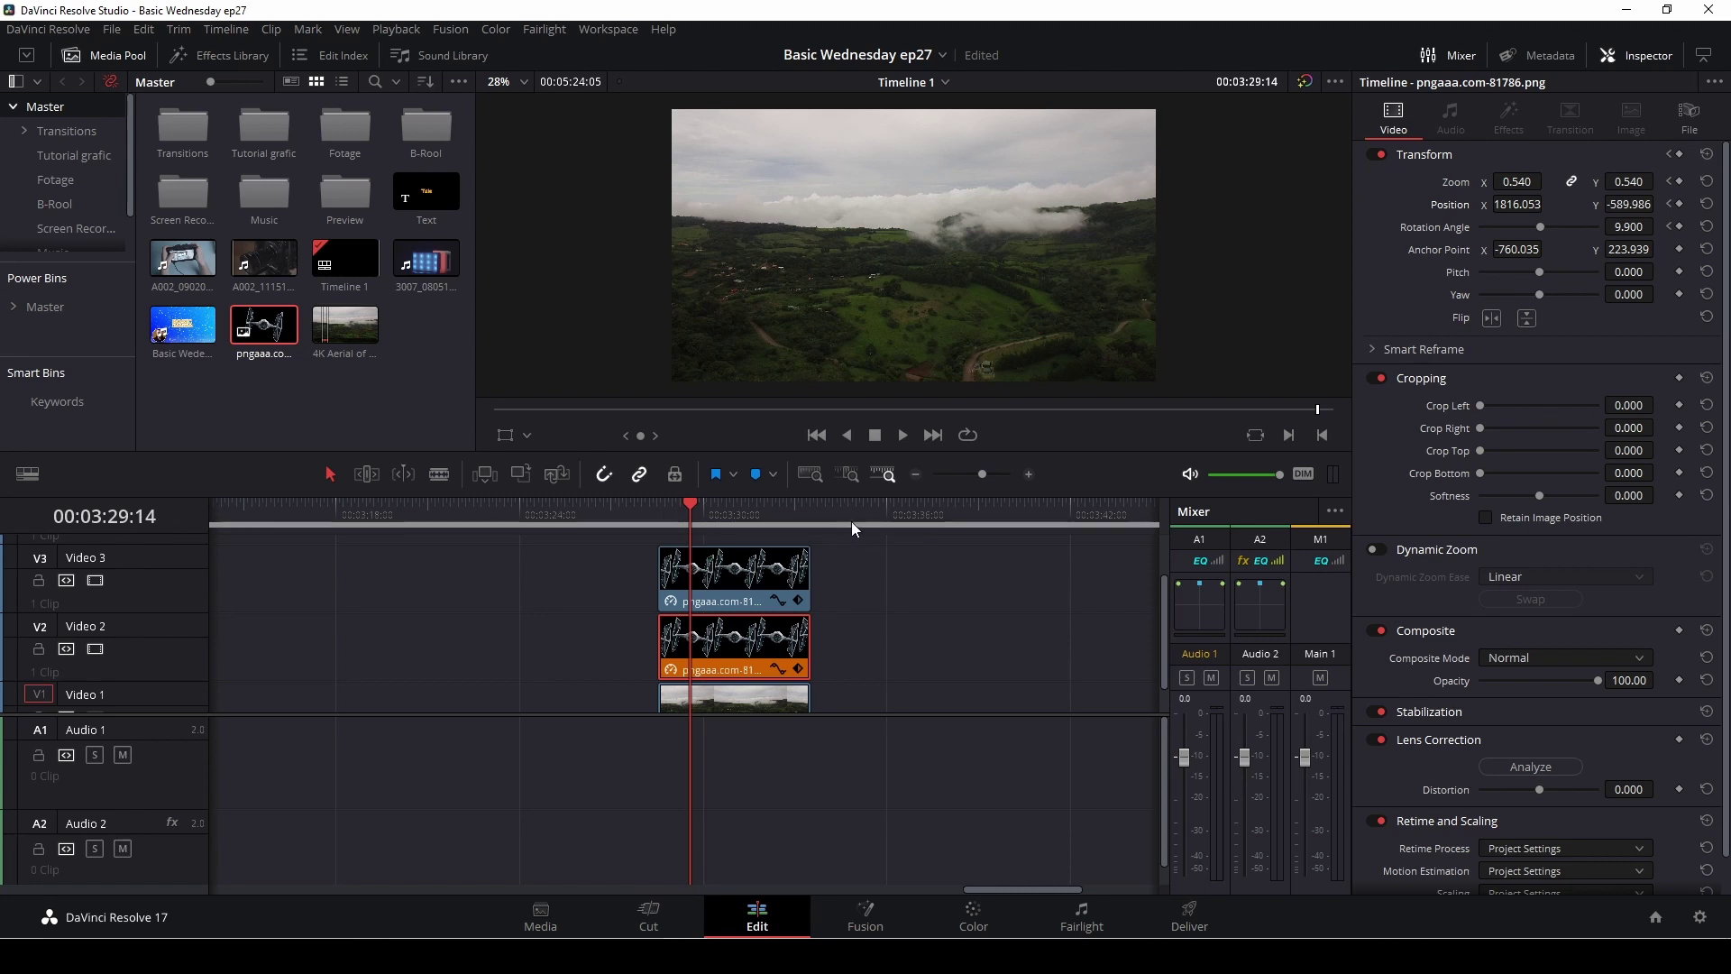
# Add a Fusion Composition effect clip on Video 1 at 03:36:05 and select it.
pyautogui.click(894, 516)
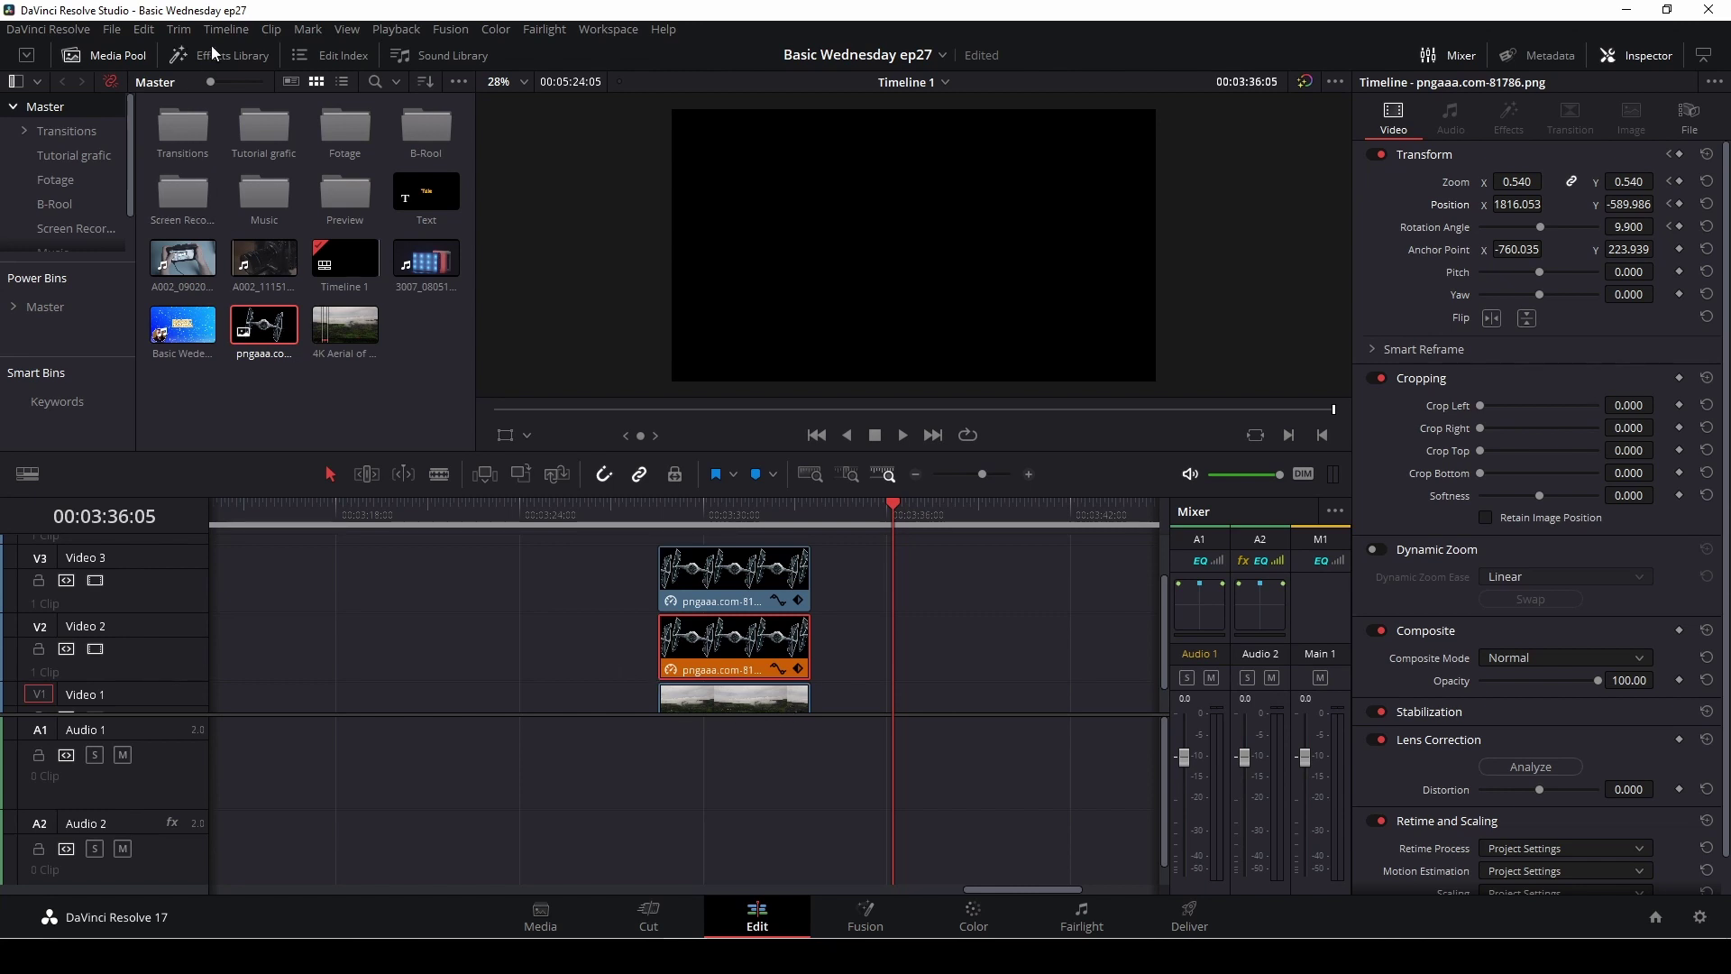
pyautogui.click(231, 55)
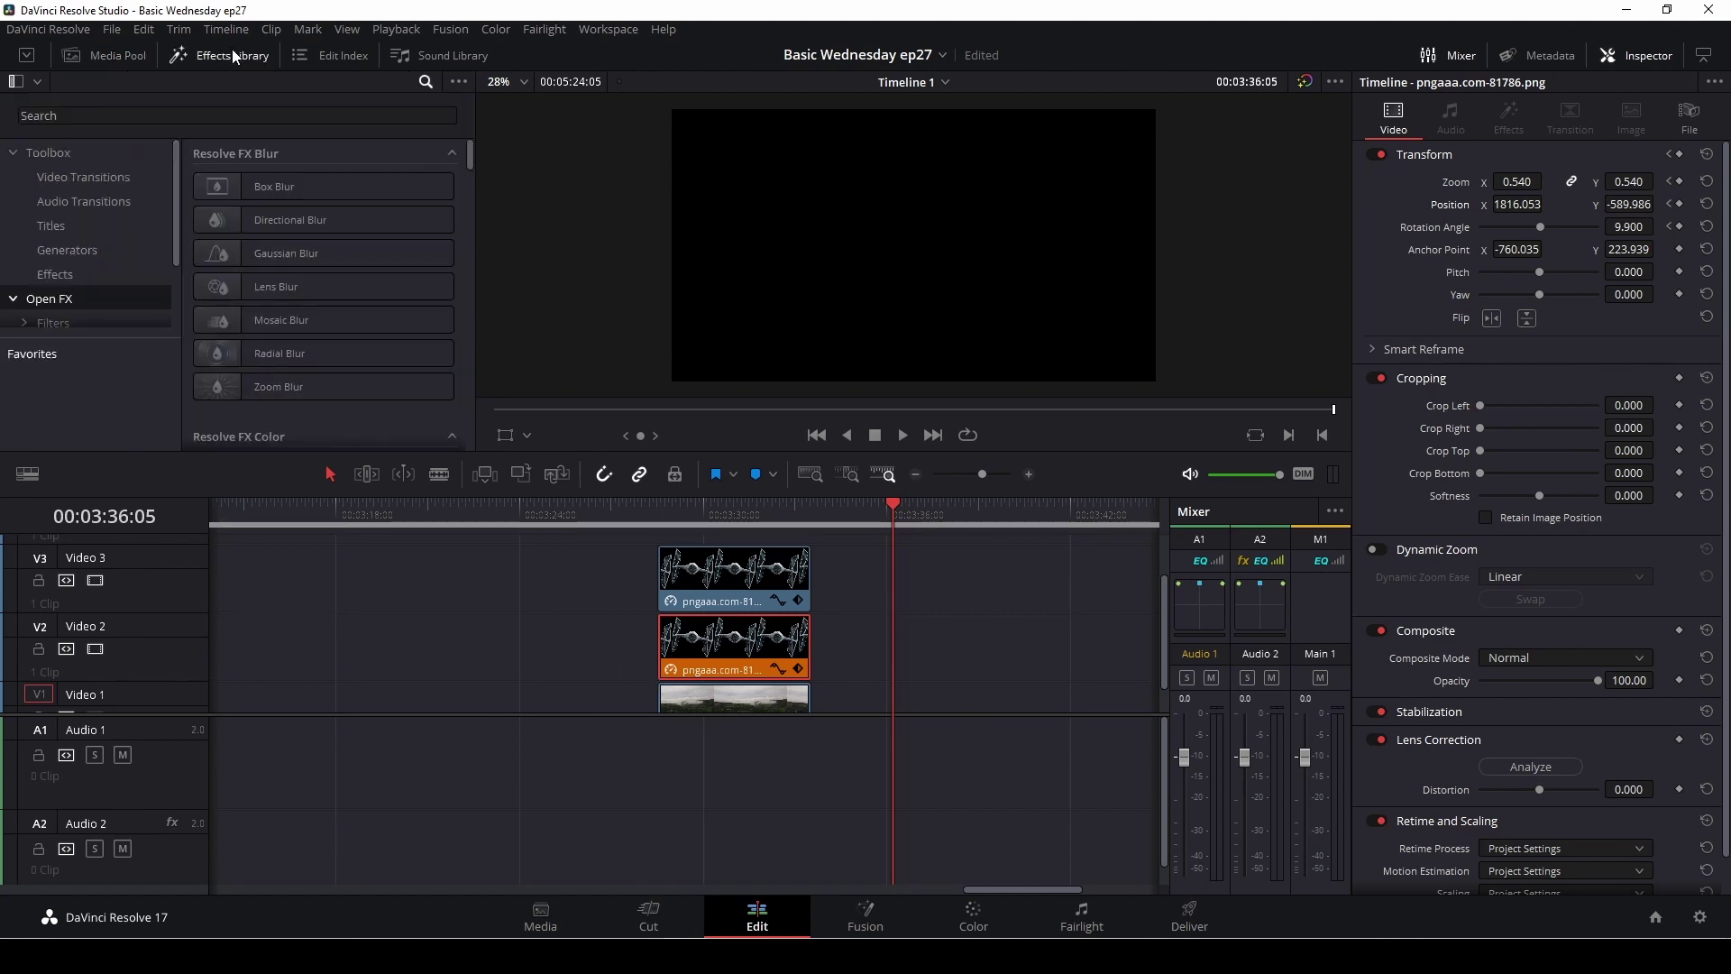
pyautogui.click(58, 275)
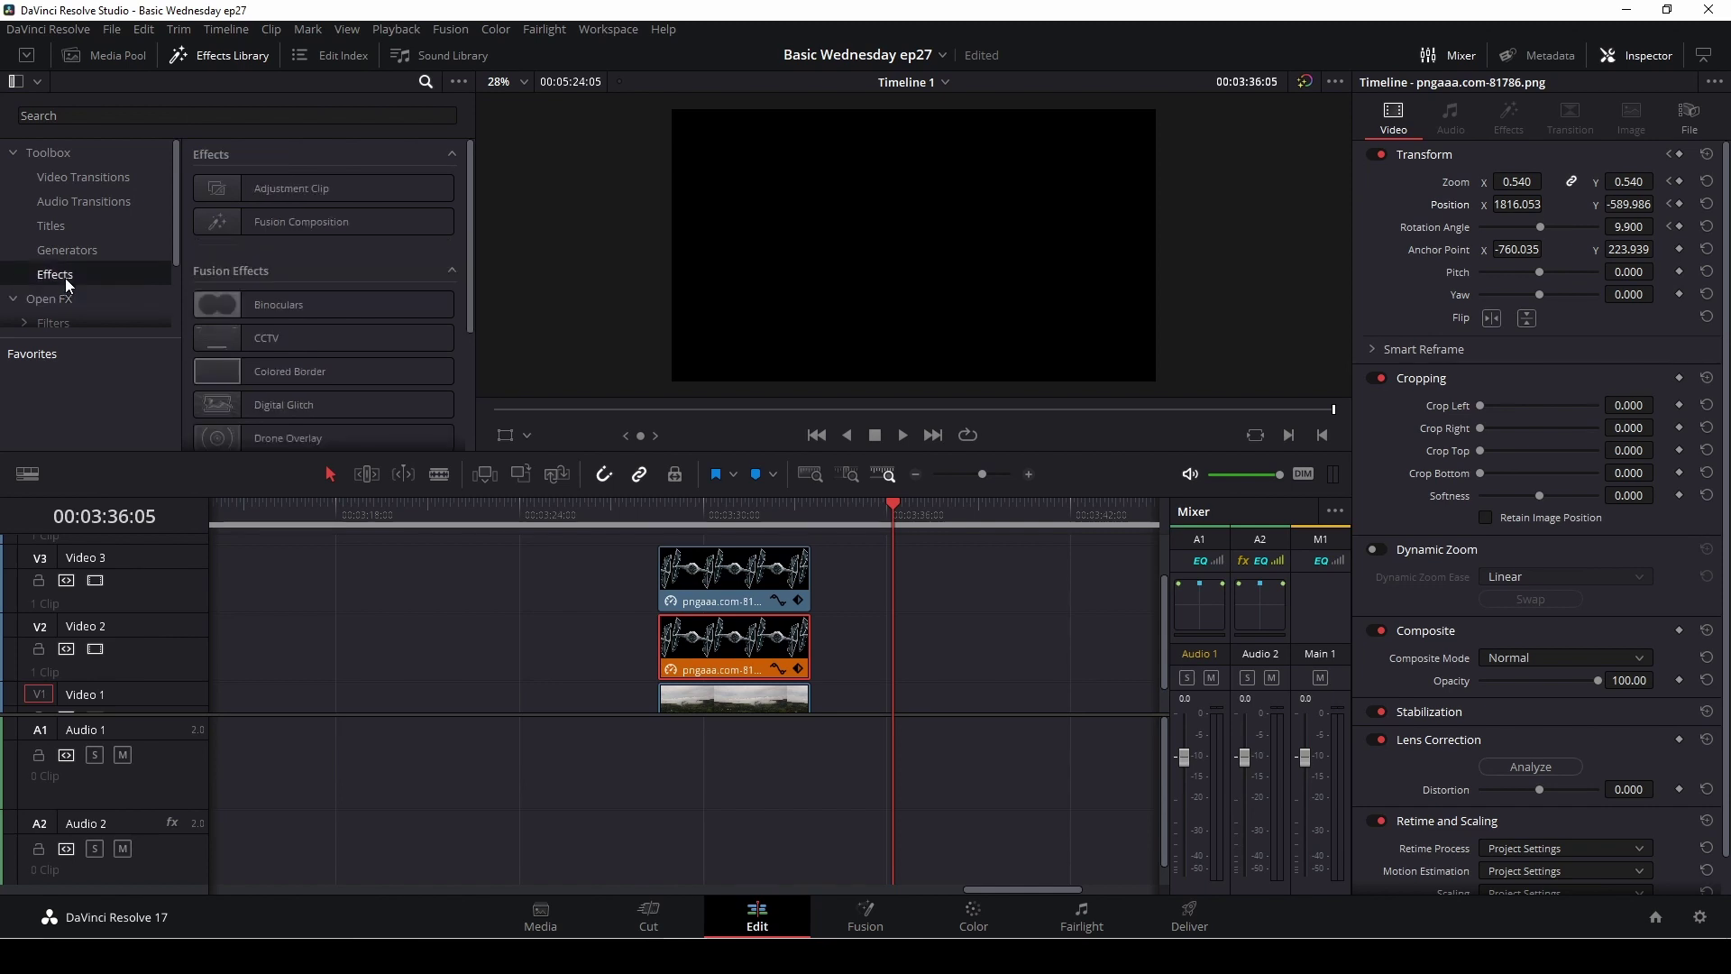
pyautogui.moveTo(372, 220); pyautogui.dragTo(893, 689)
pyautogui.click(940, 689)
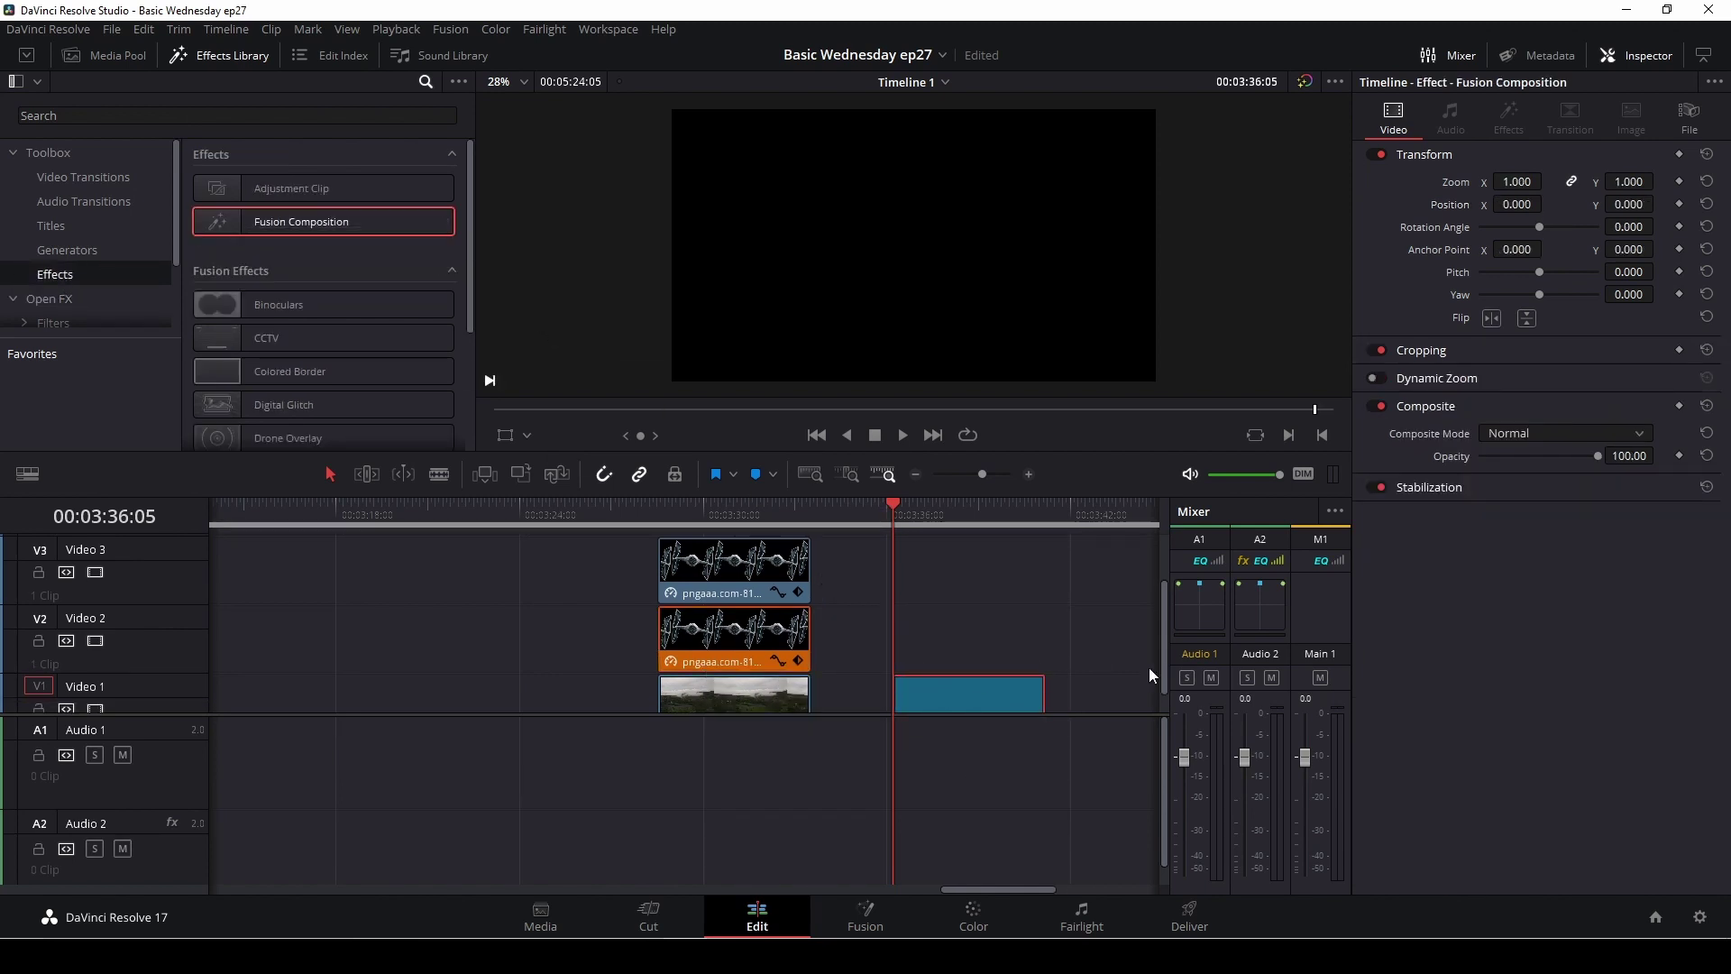
# Open the new composition on the Fusion page and connect a Background node to MediaOut1.
pyautogui.click(868, 918)
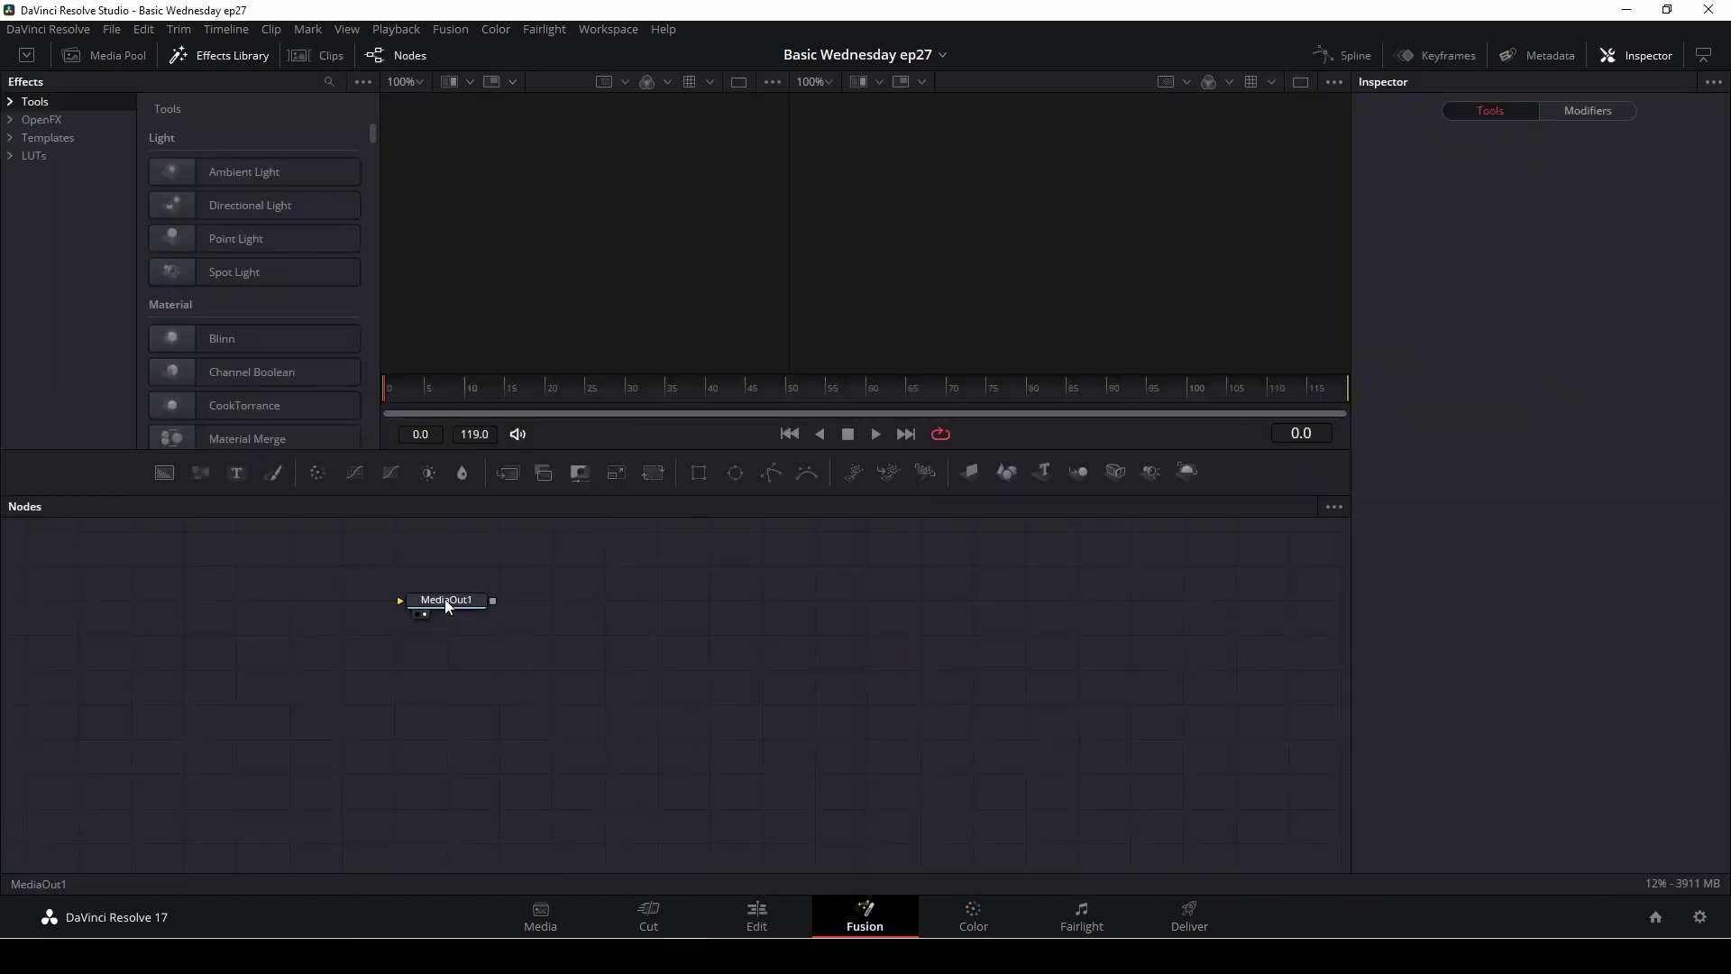
pyautogui.moveTo(446, 598); pyautogui.dragTo(994, 663)
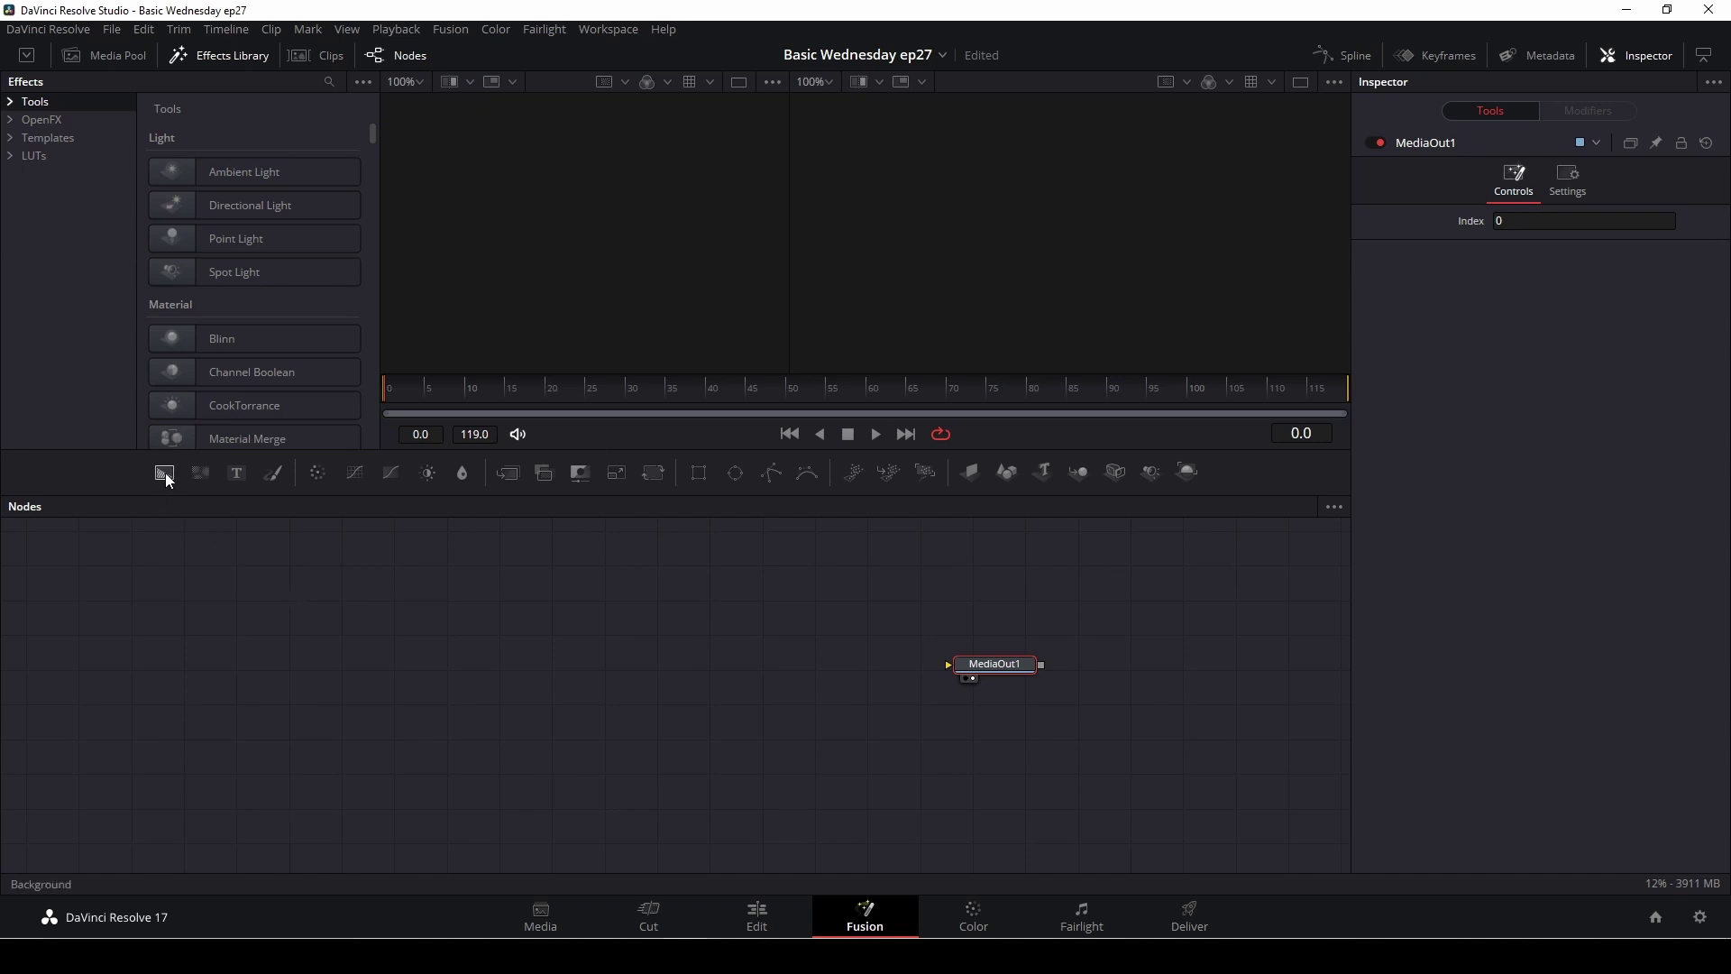
pyautogui.moveTo(165, 472); pyautogui.dragTo(1032, 711)
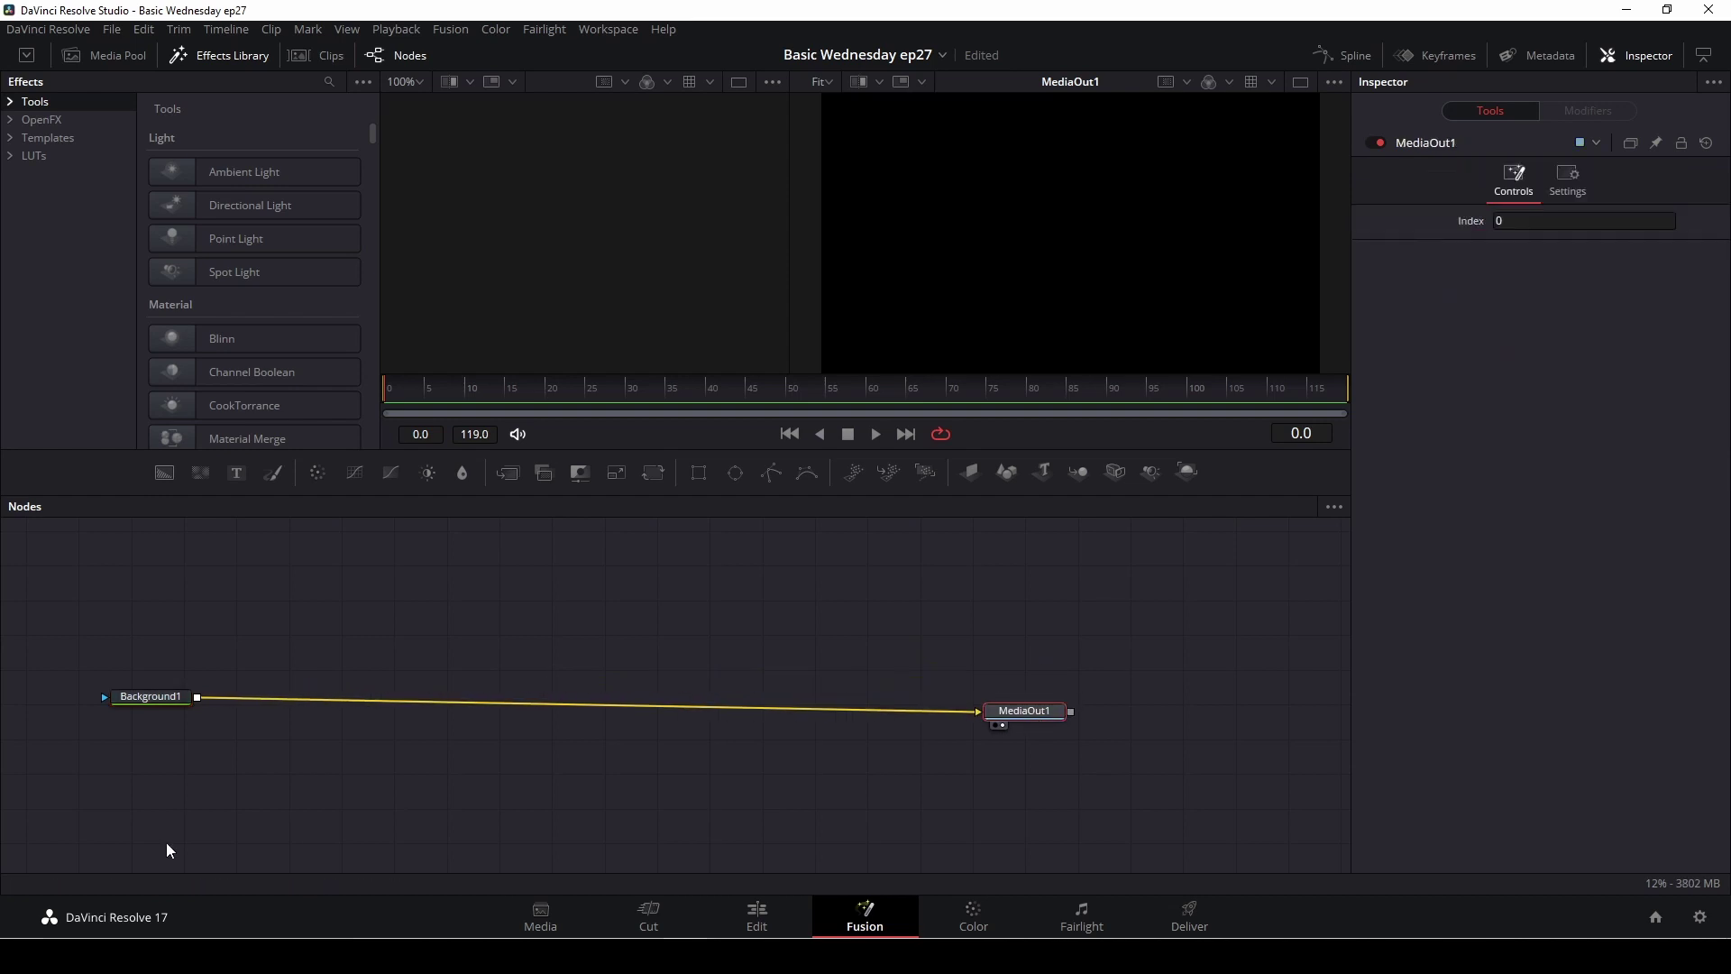
pyautogui.click(160, 700)
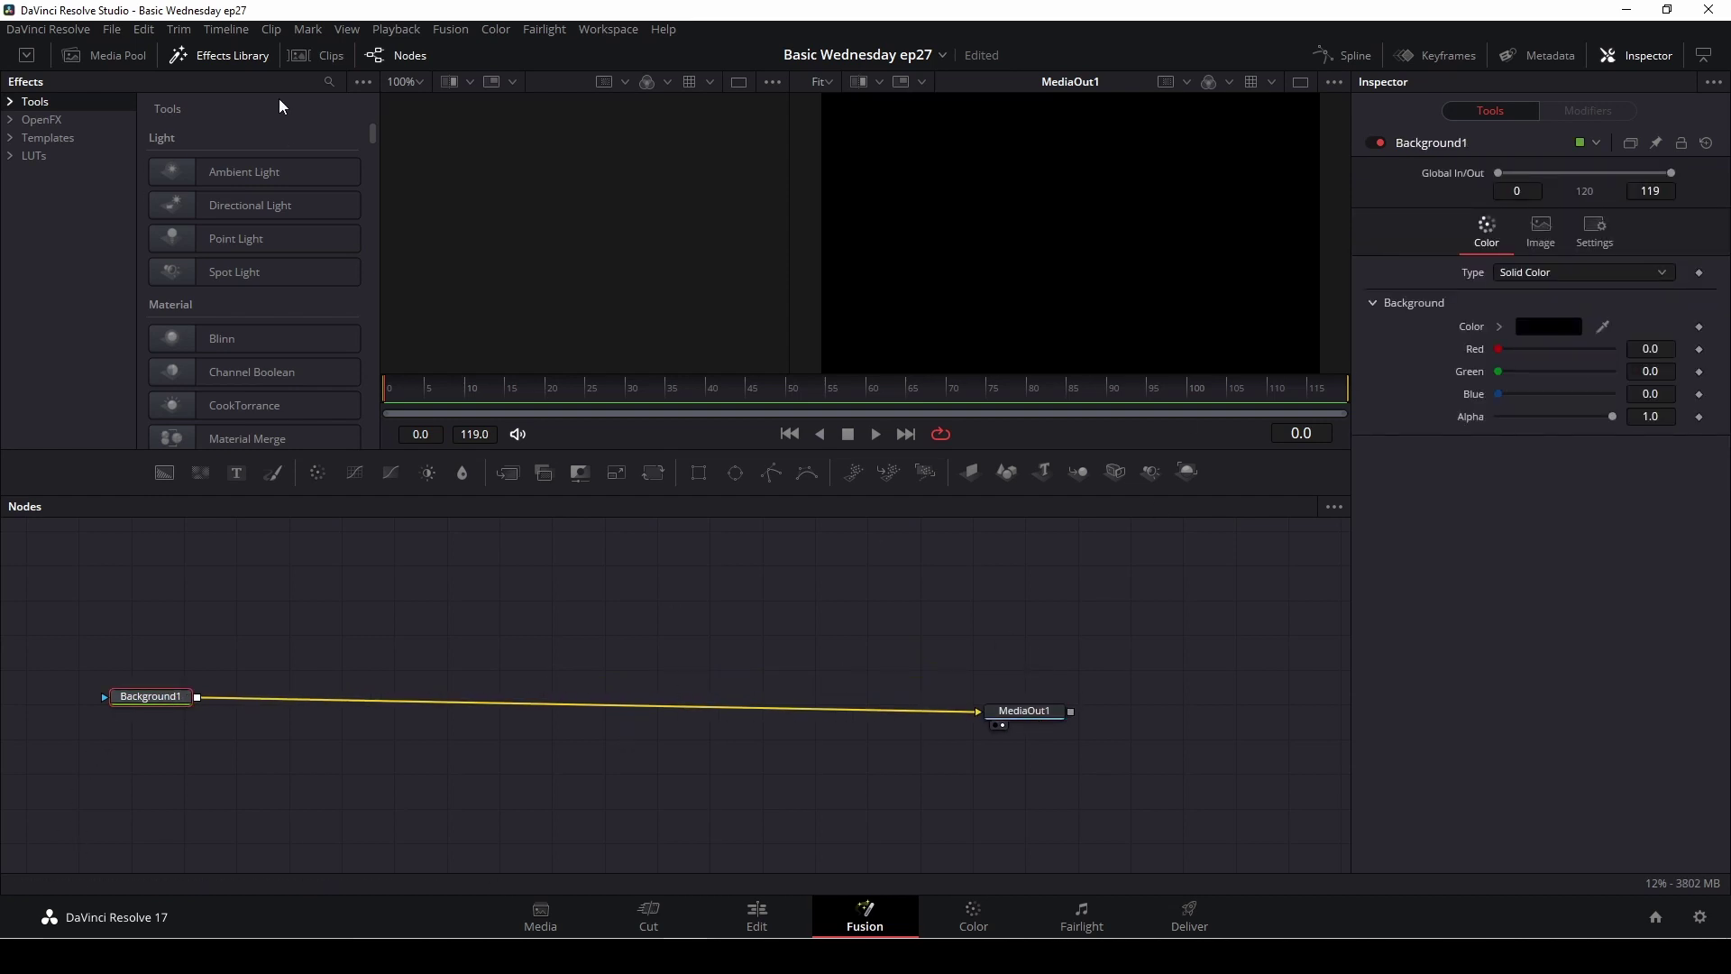
# Bring the 4K aerial footage into the node graph and connect it to MediaOut1 in place of the Background node.
pyautogui.click(105, 54)
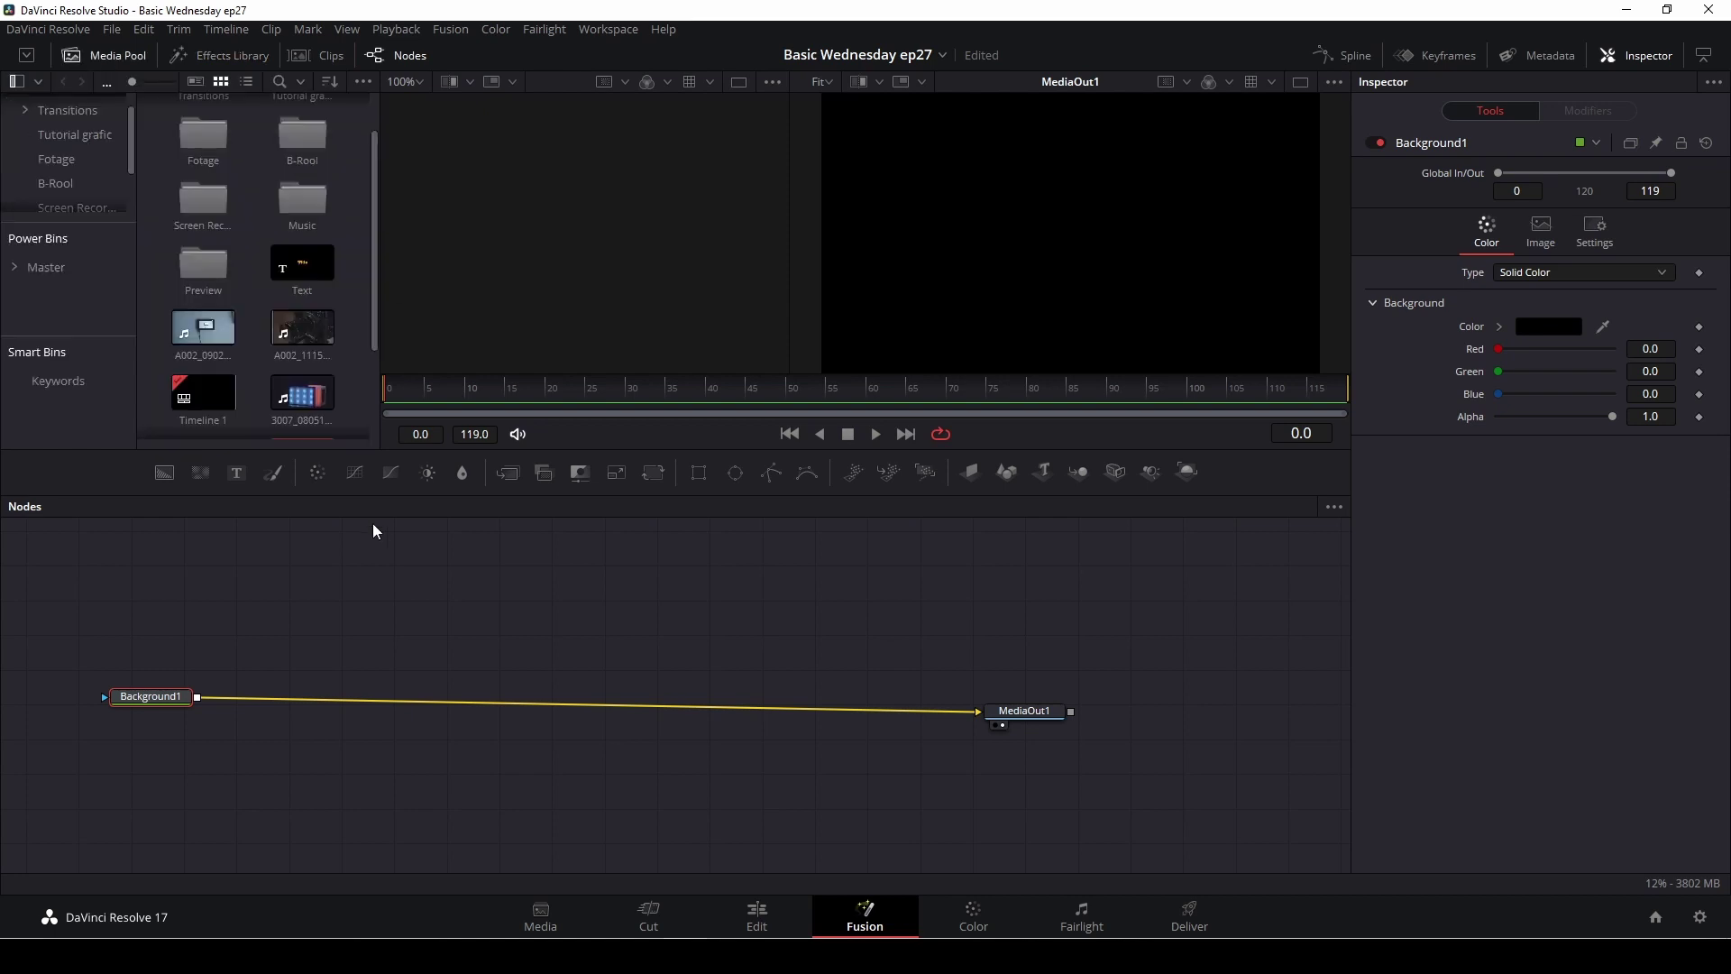
pyautogui.scroll(-2, 260, 267)
pyautogui.moveTo(211, 387); pyautogui.dragTo(317, 588)
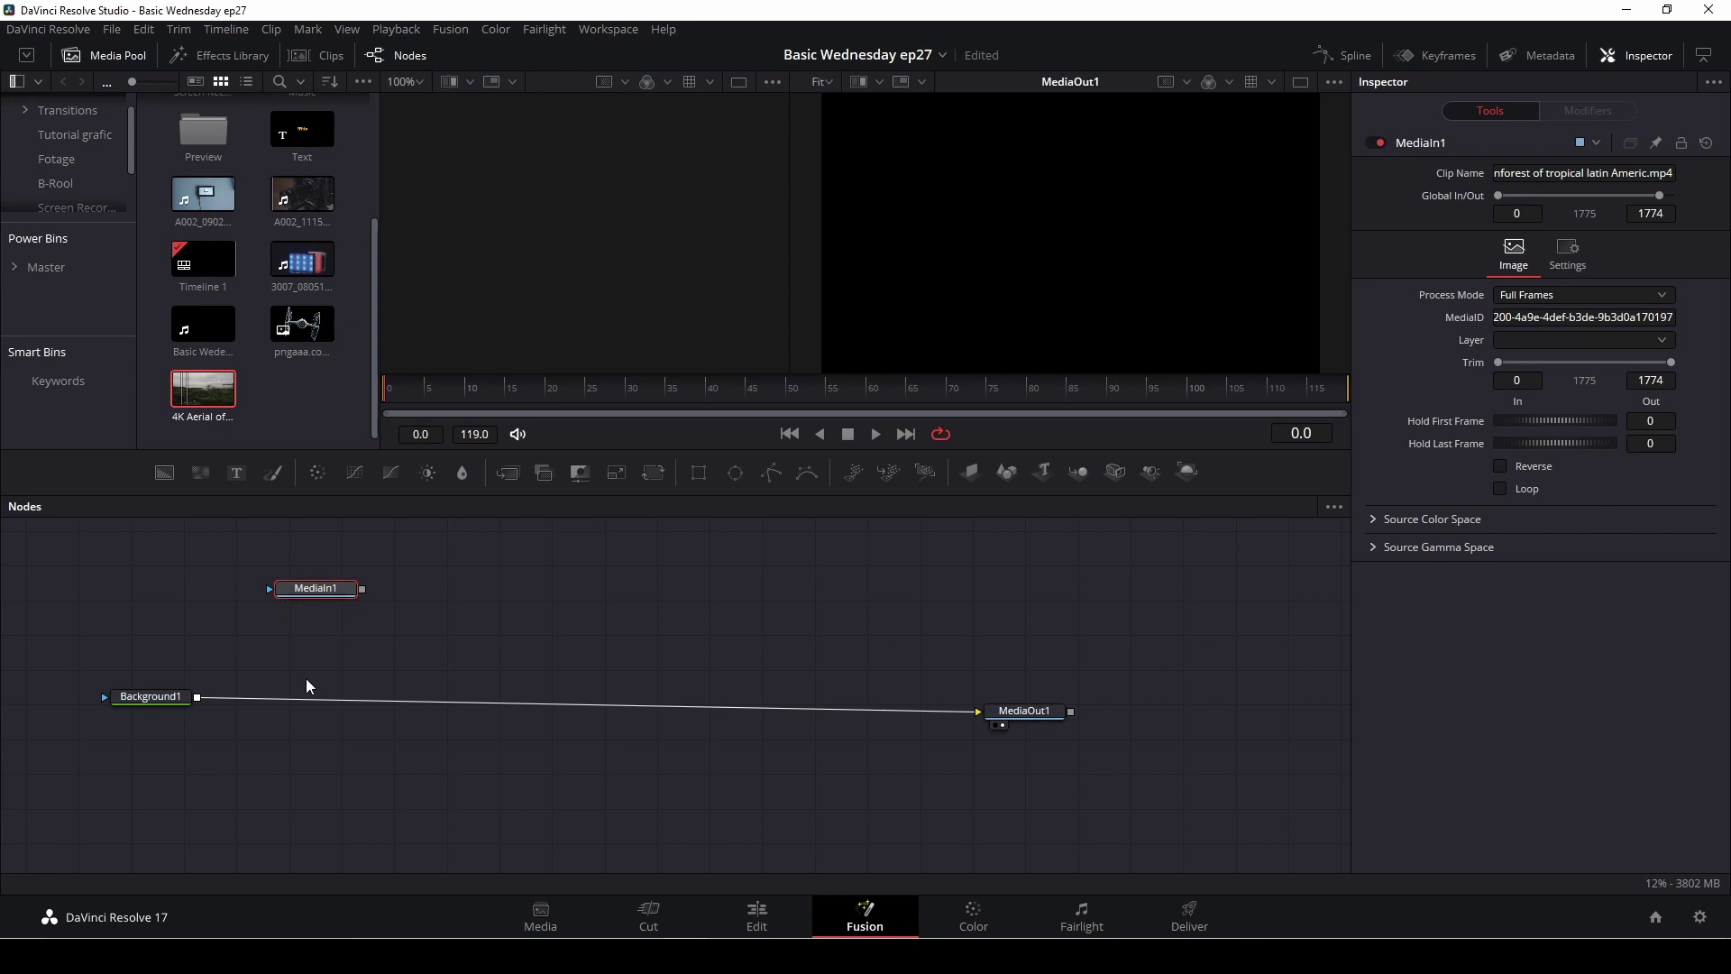
pyautogui.moveTo(935, 718); pyautogui.dragTo(607, 715)
pyautogui.moveTo(366, 589); pyautogui.dragTo(947, 674)
pyautogui.moveTo(363, 588); pyautogui.dragTo(992, 722)
pyautogui.moveTo(322, 595); pyautogui.dragTo(332, 732)
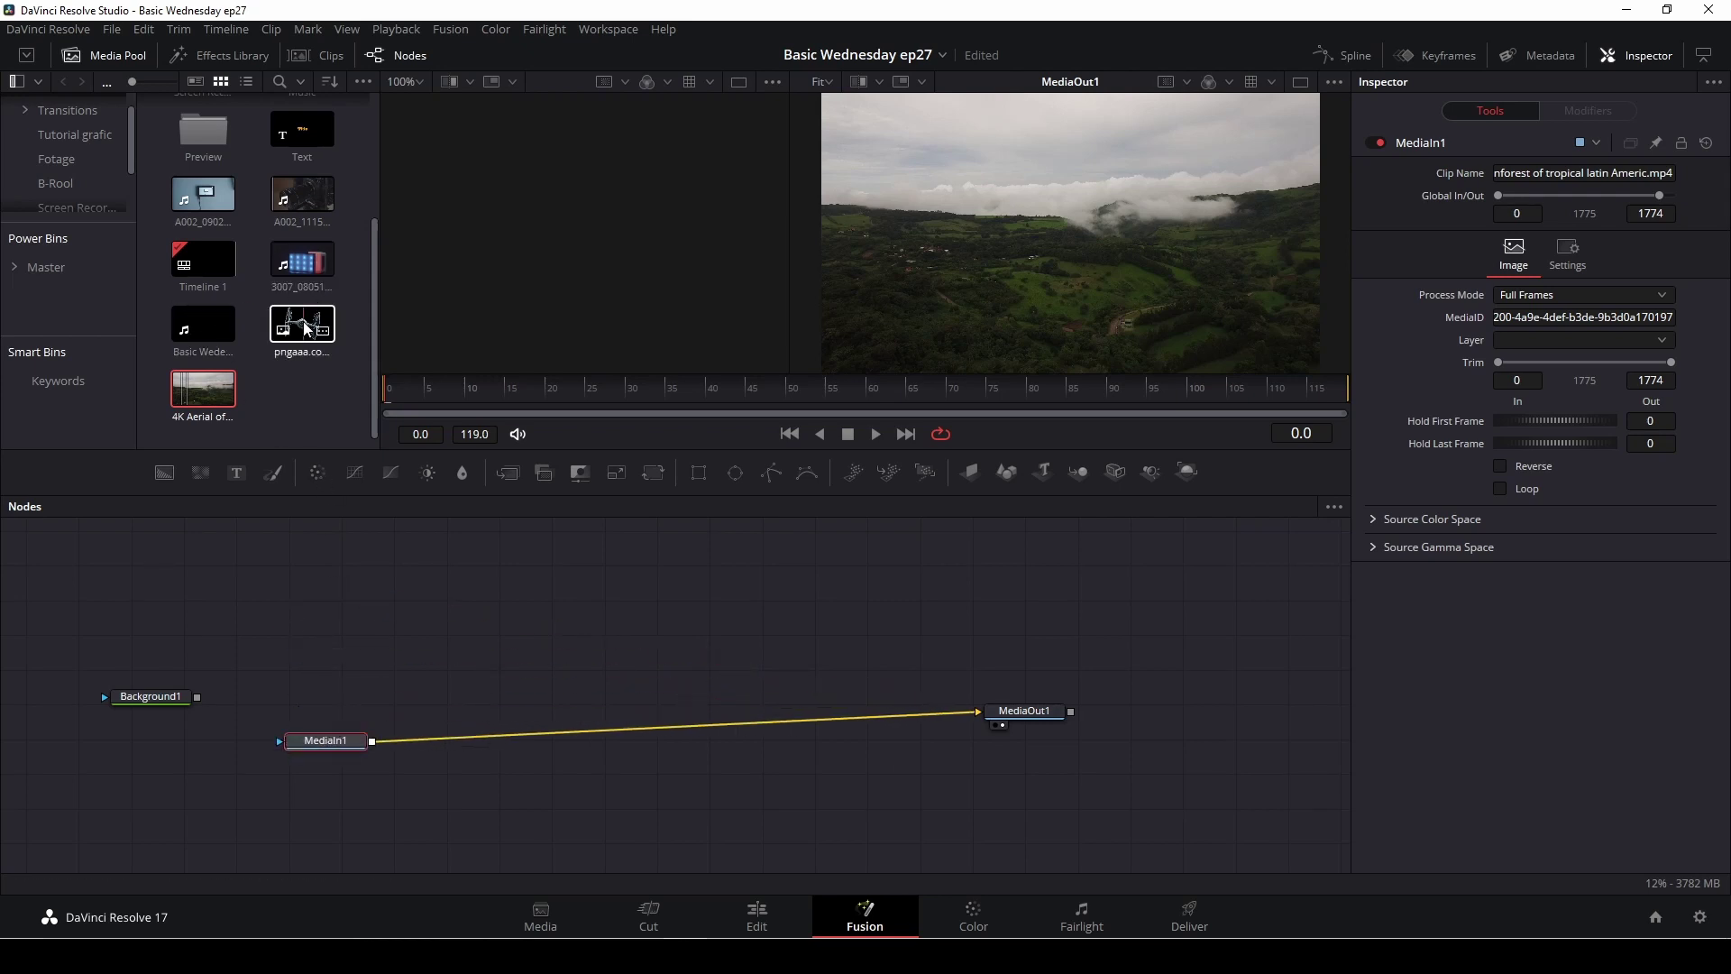
# Bring in the spaceship PNG and merge it over the aerial footage, spacing out the nodes.
pyautogui.moveTo(323, 331); pyautogui.dragTo(525, 603)
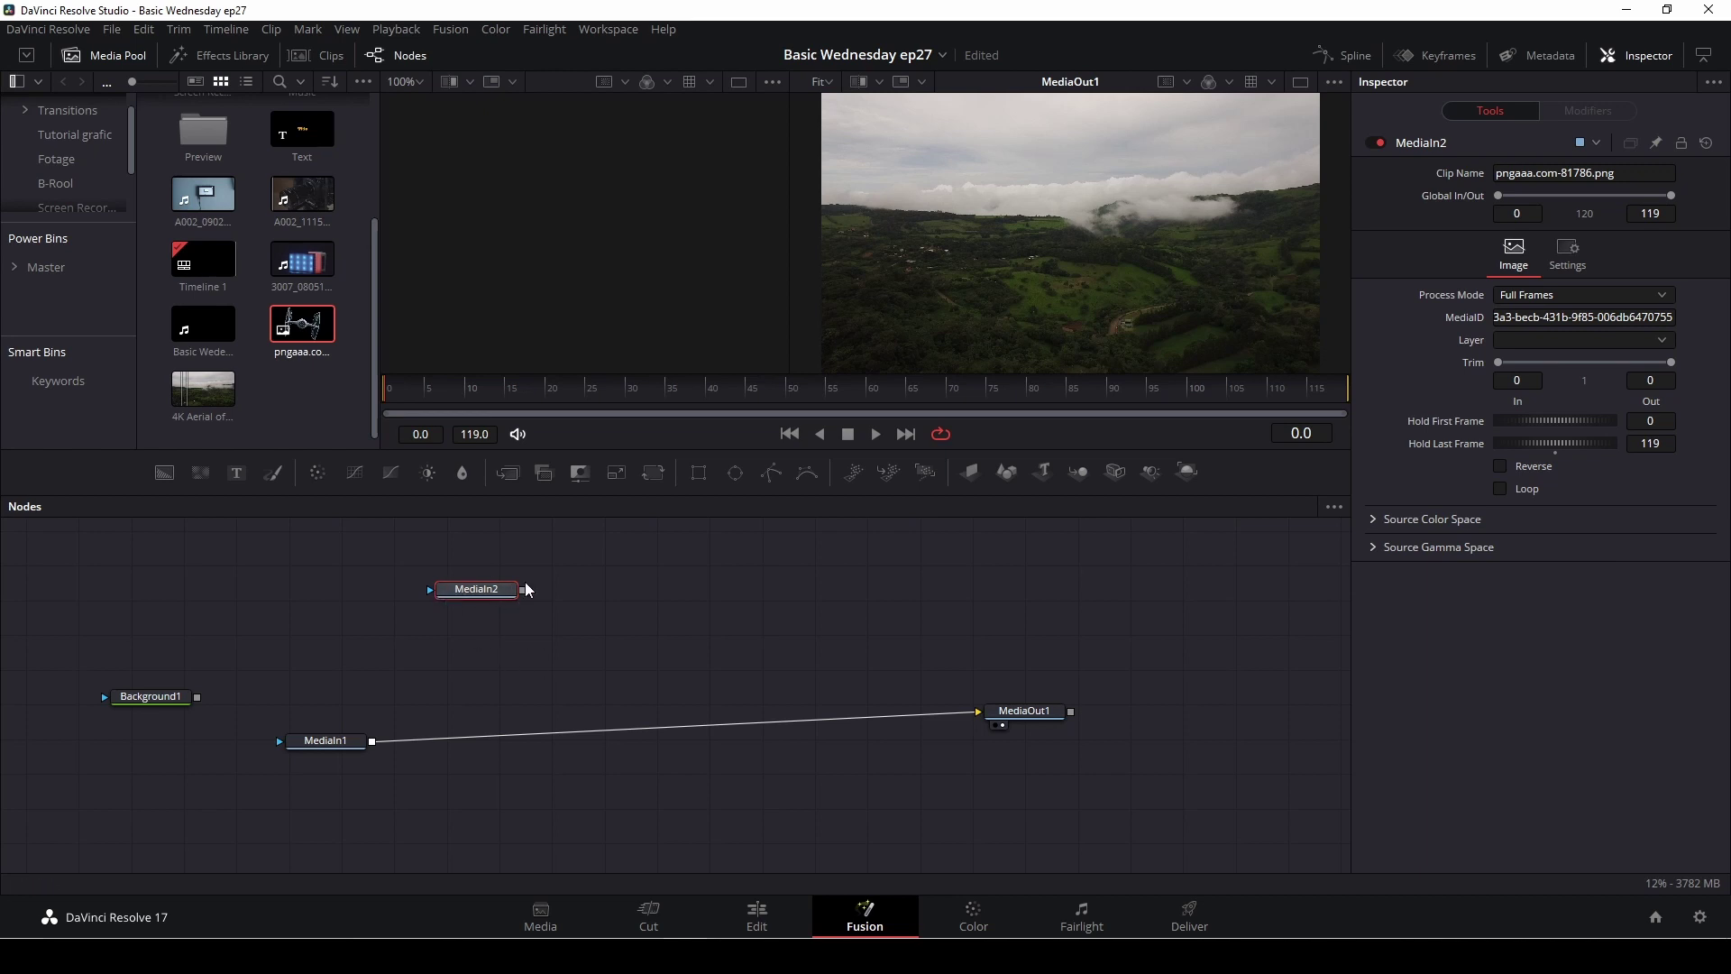
pyautogui.moveTo(524, 590); pyautogui.dragTo(374, 743)
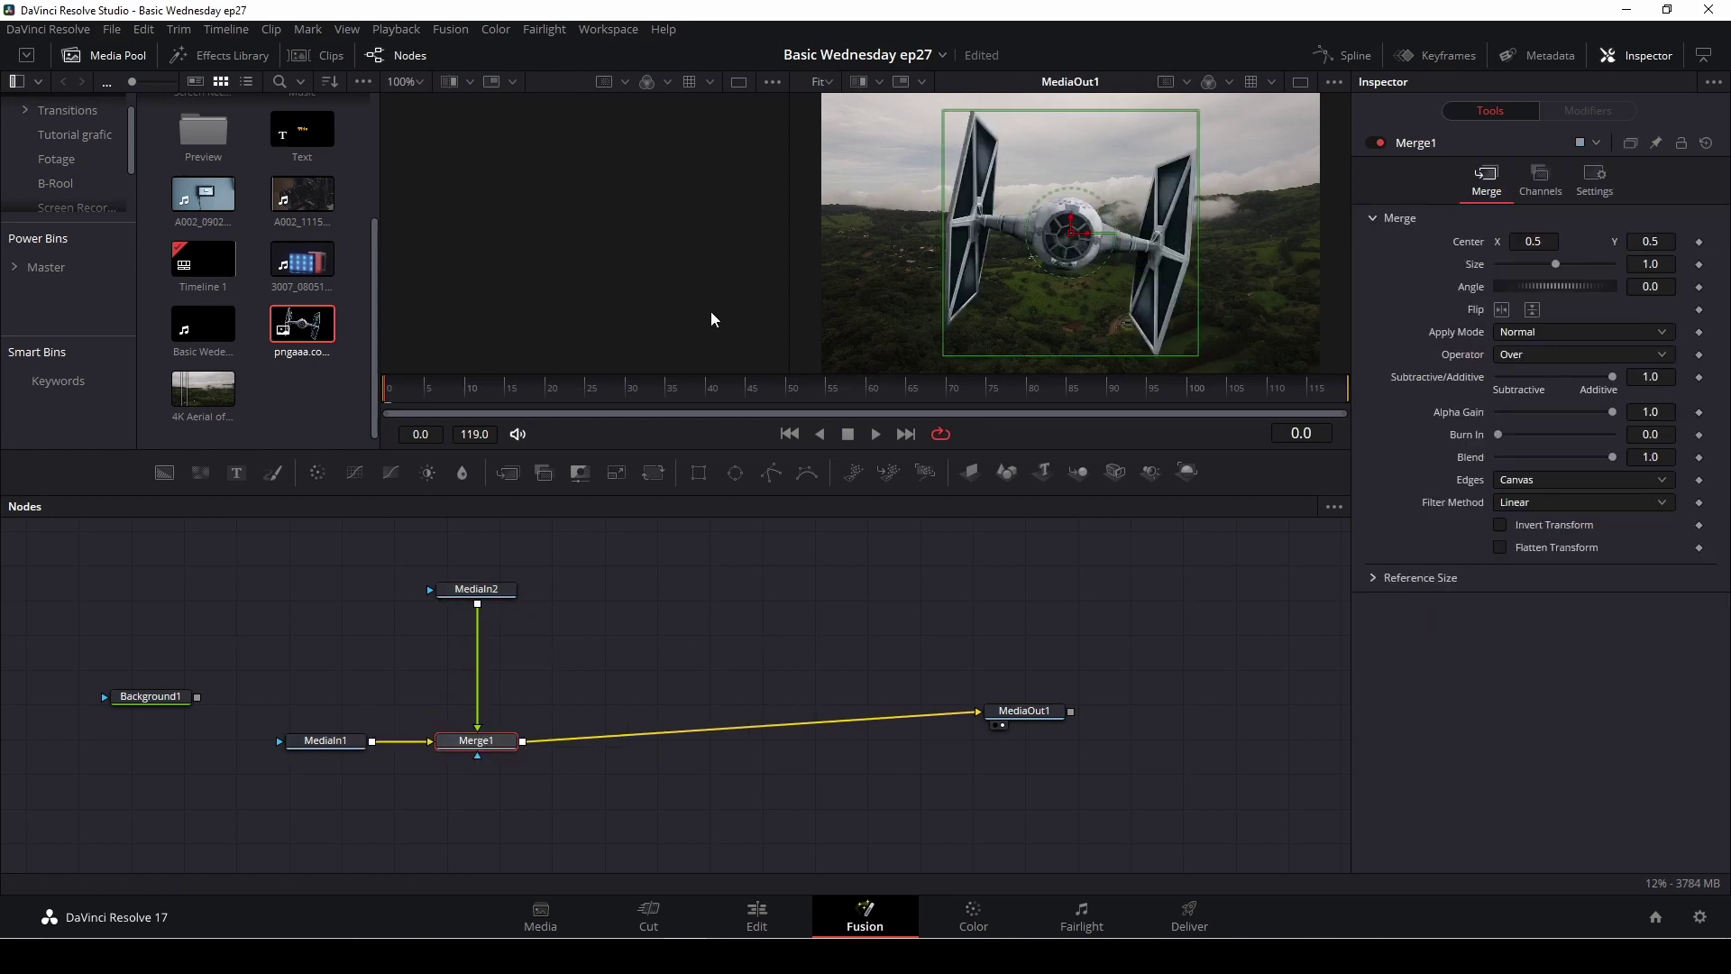
pyautogui.moveTo(487, 594); pyautogui.dragTo(491, 570)
pyautogui.moveTo(1056, 721); pyautogui.dragTo(1090, 743)
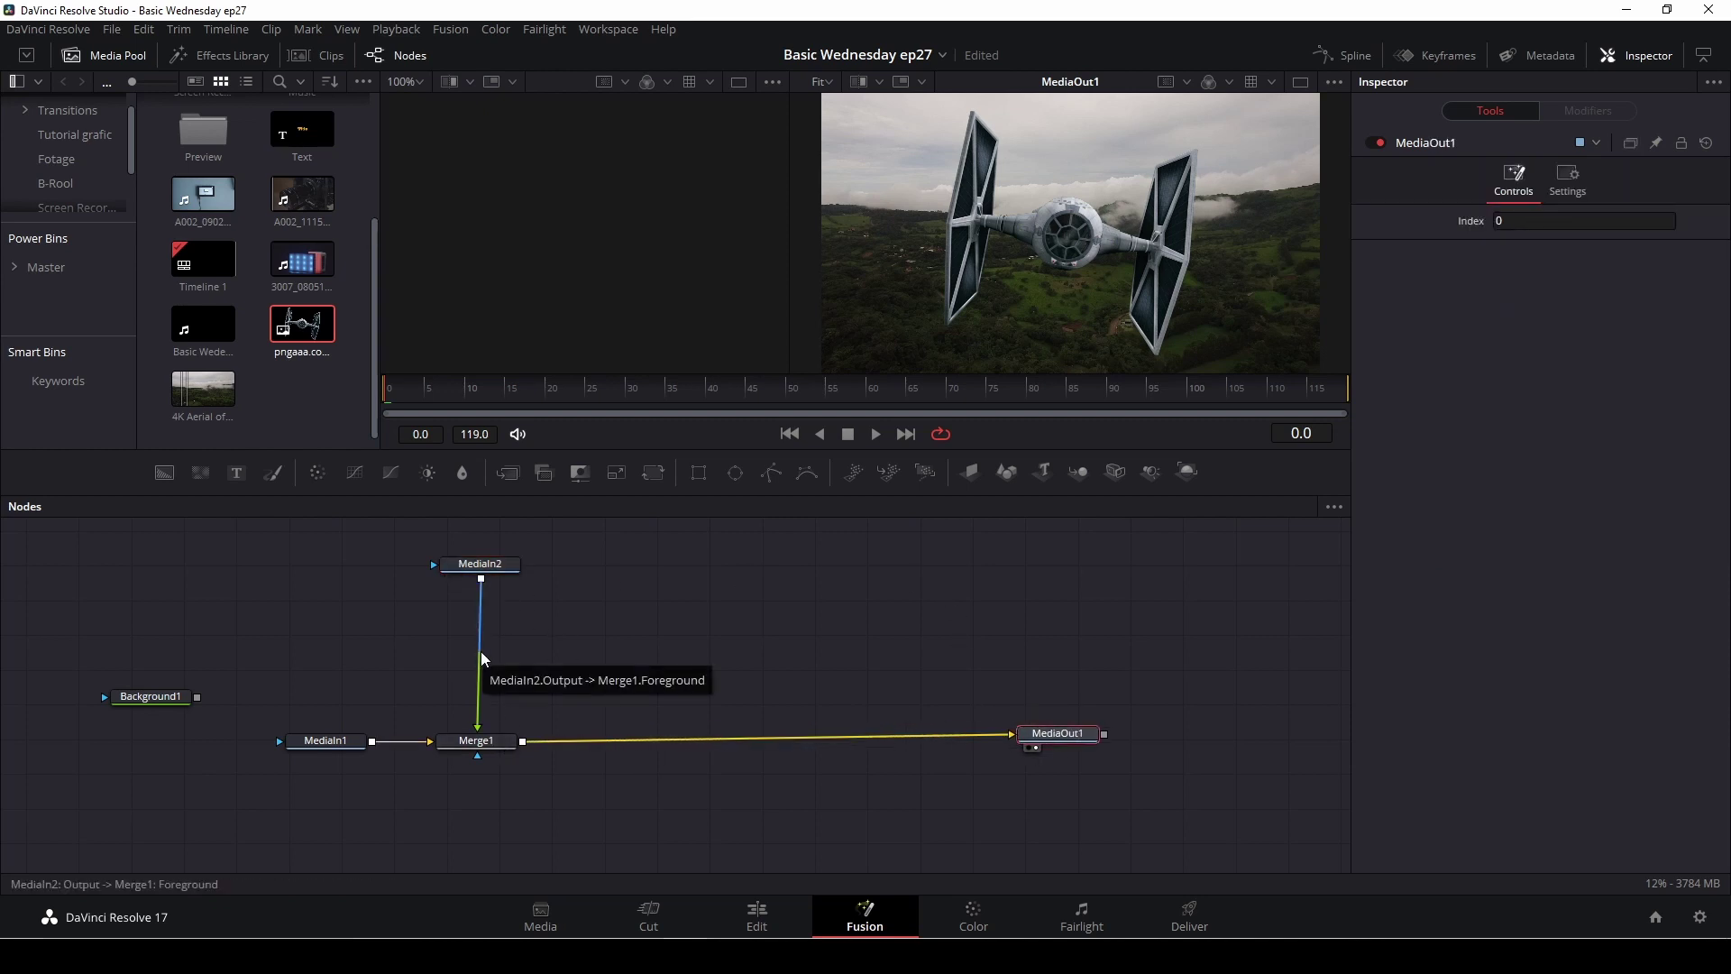
# Add a Transform (Xf) node and insert it between the spaceship's MediaIn2 node and Merge1.
pyautogui.hotkey('shift', 'space')
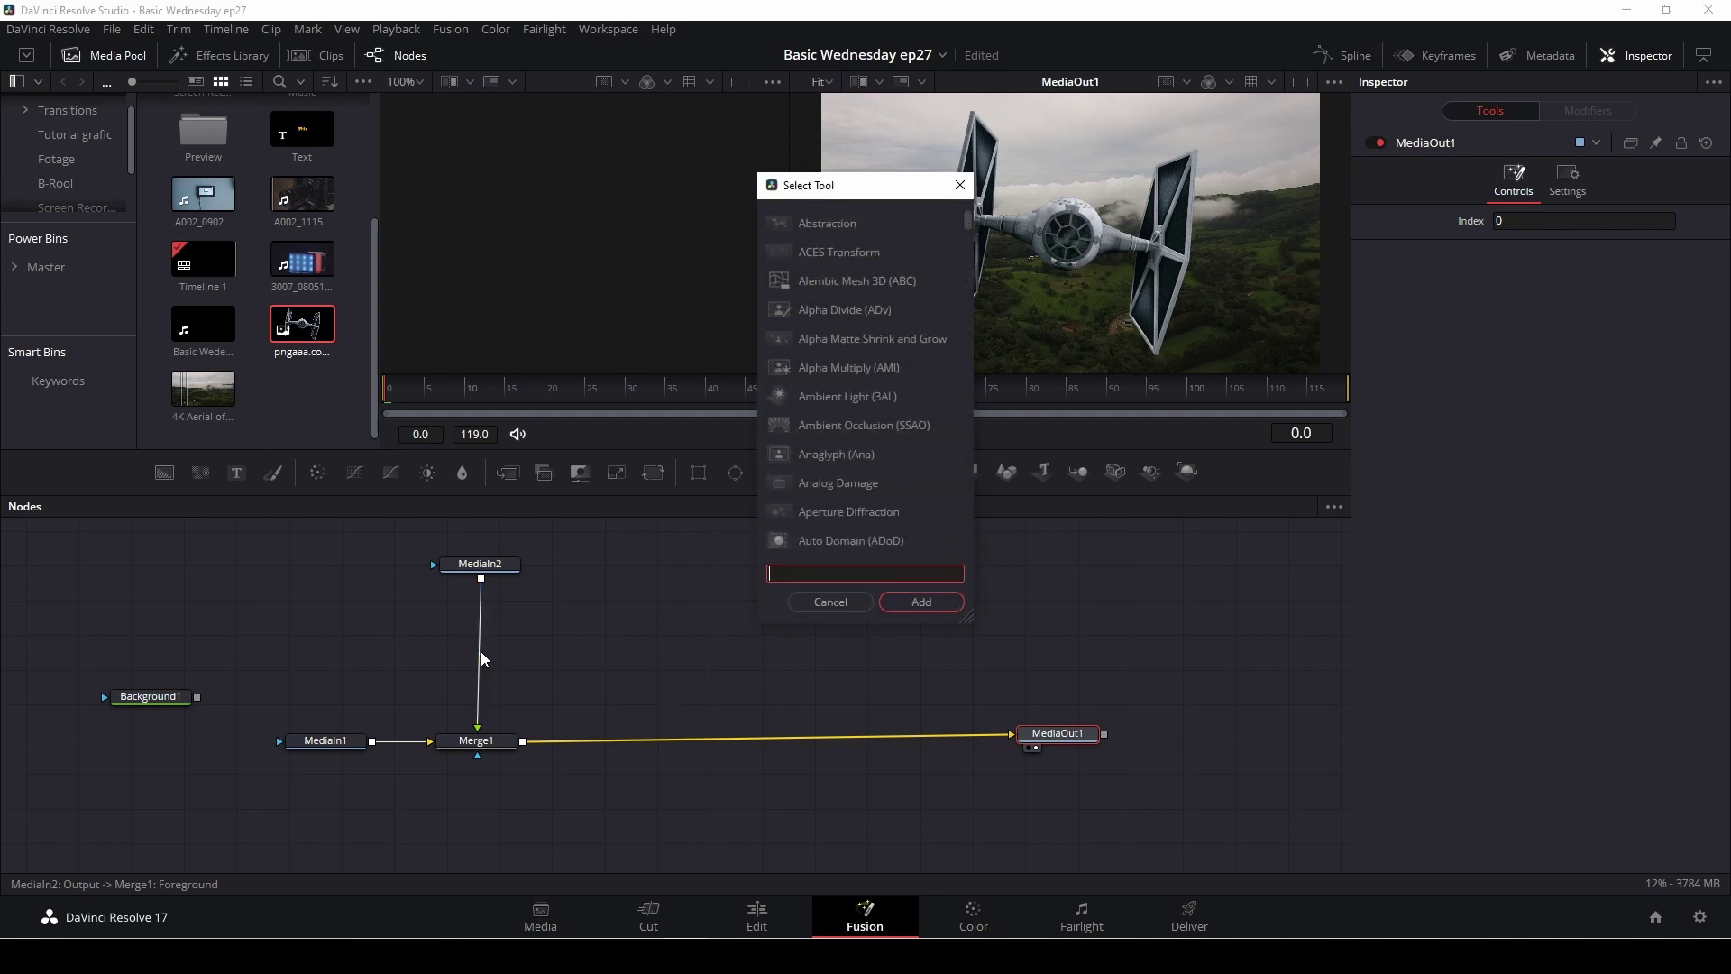
pyautogui.write('tra')
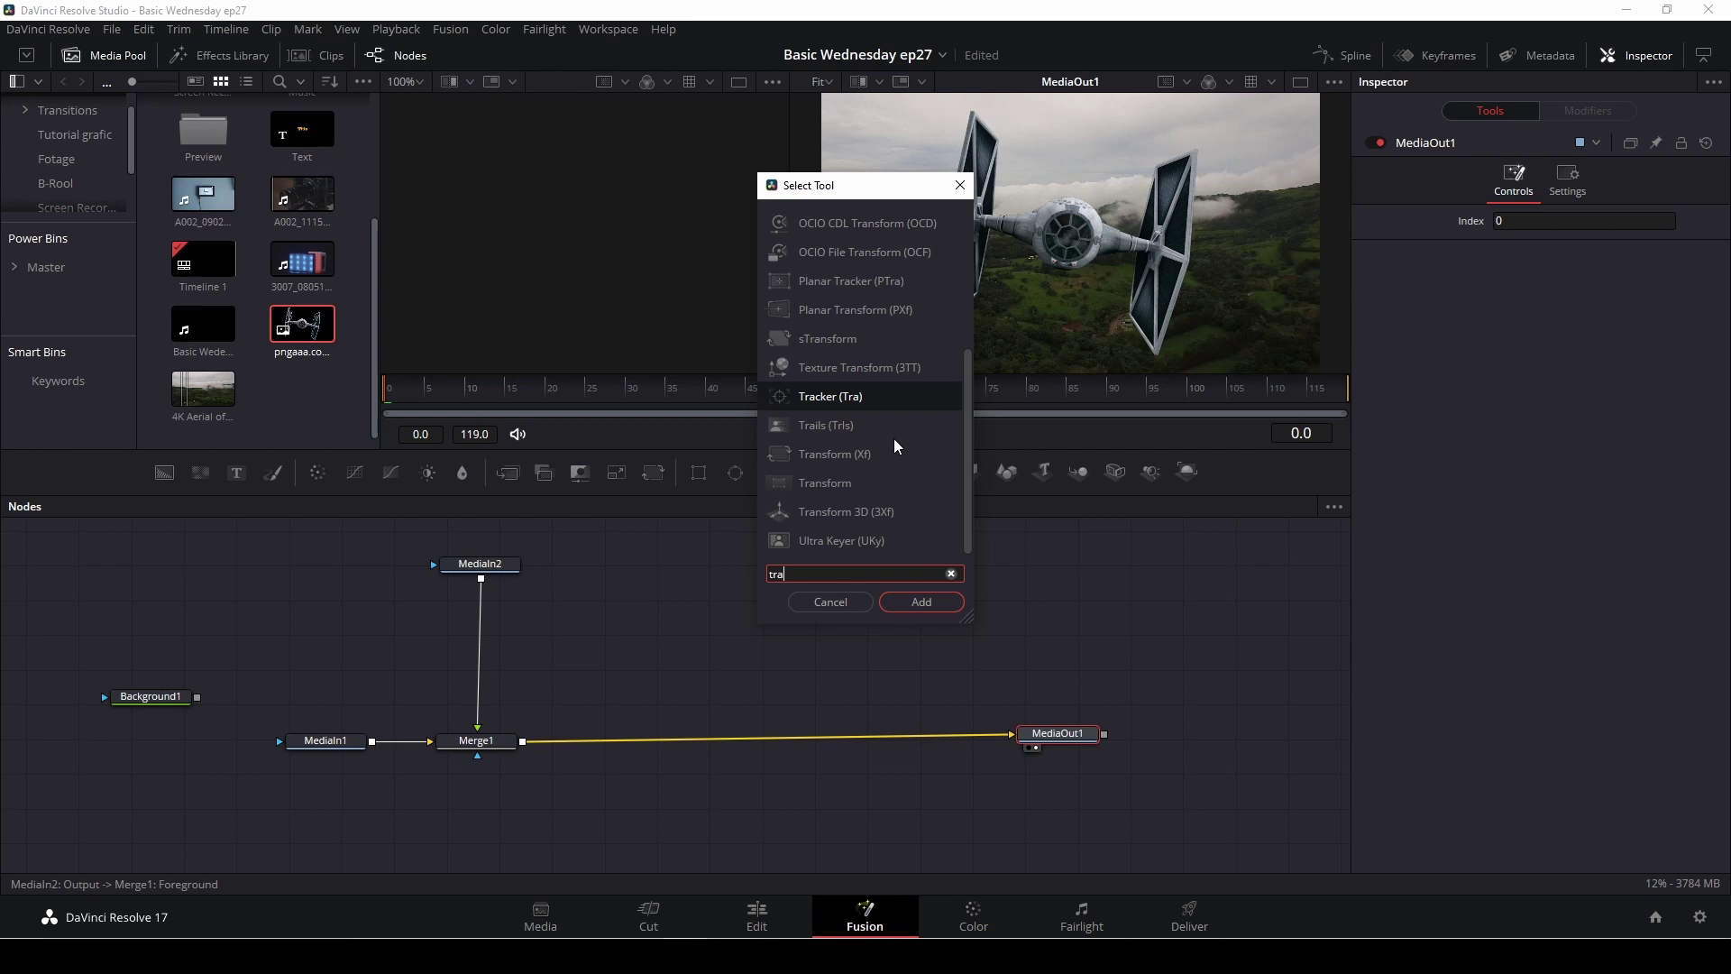
pyautogui.write('nsform')
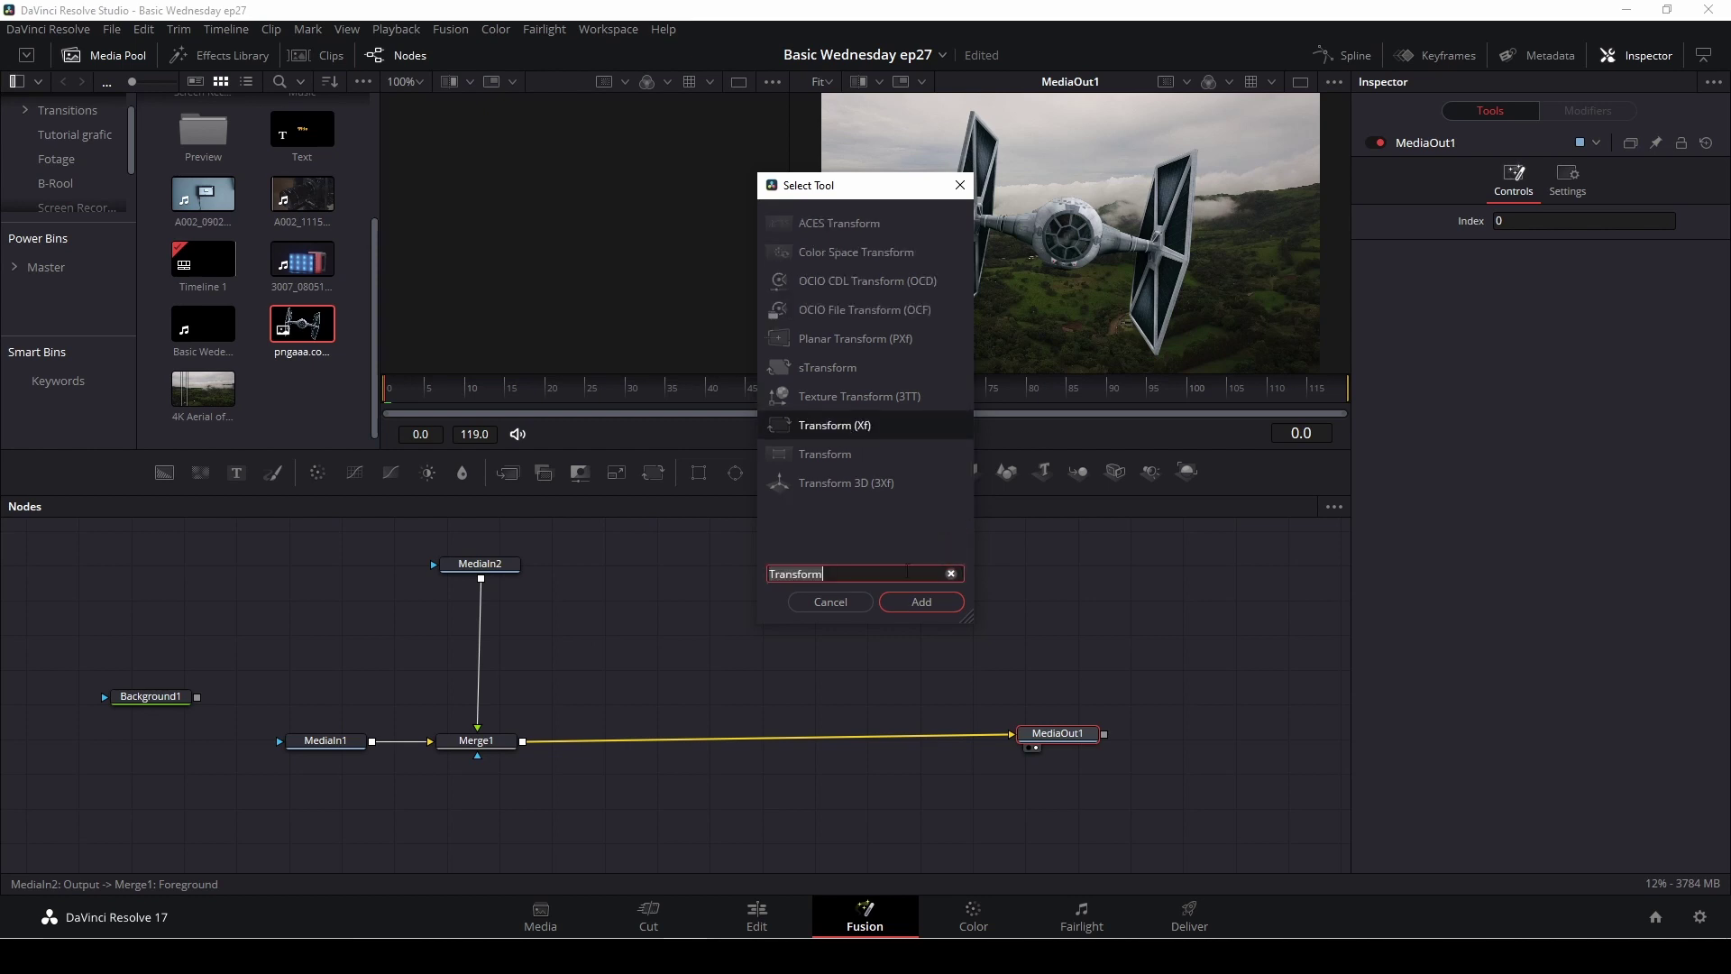
pyautogui.click(919, 603)
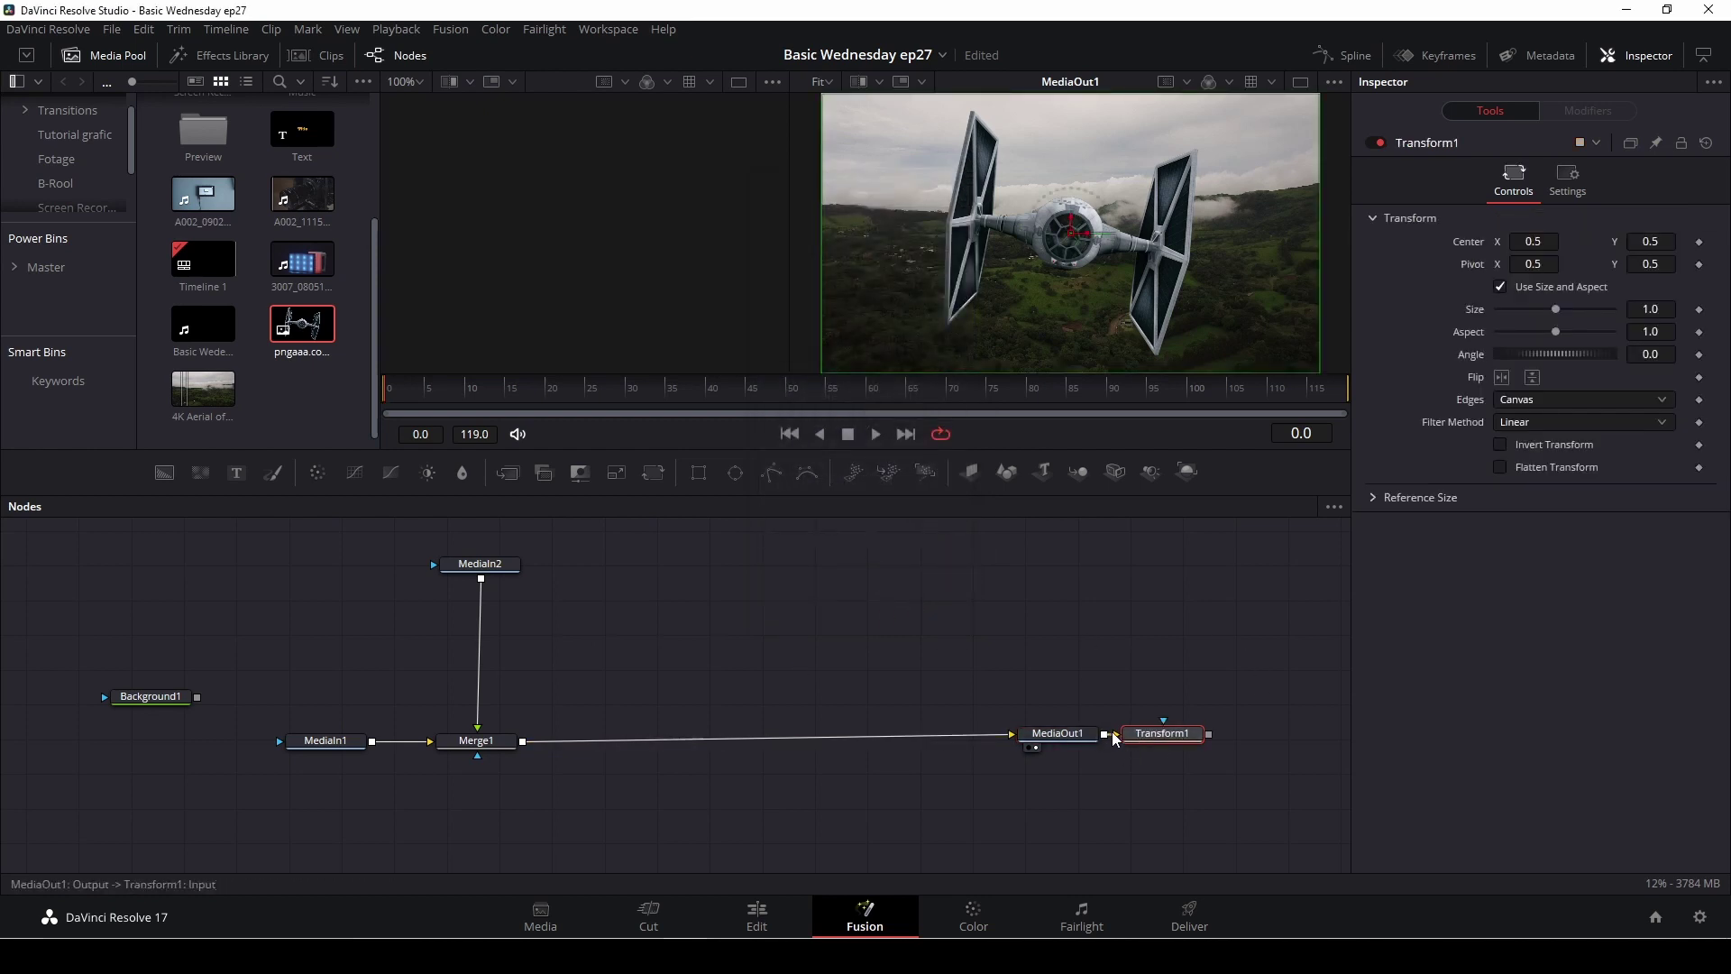
pyautogui.moveTo(1115, 736); pyautogui.dragTo(479, 672)
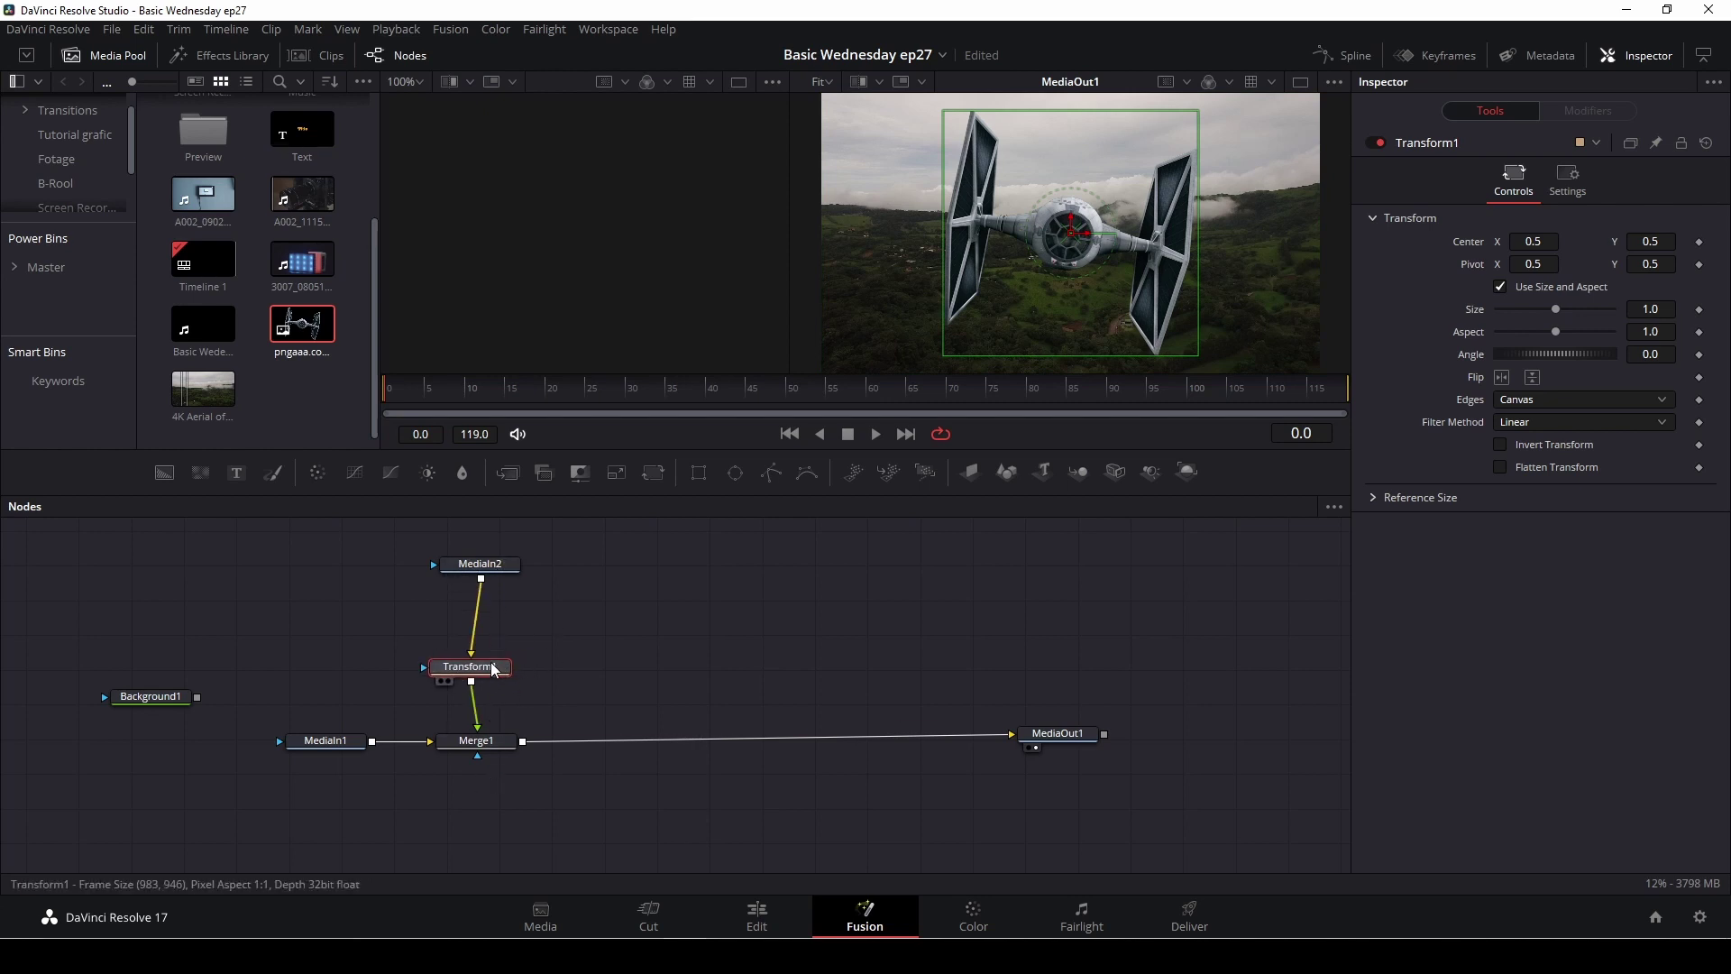
# At frame 0, reduce the spaceship's Transform Size to 0.13.
pyautogui.click(395, 405)
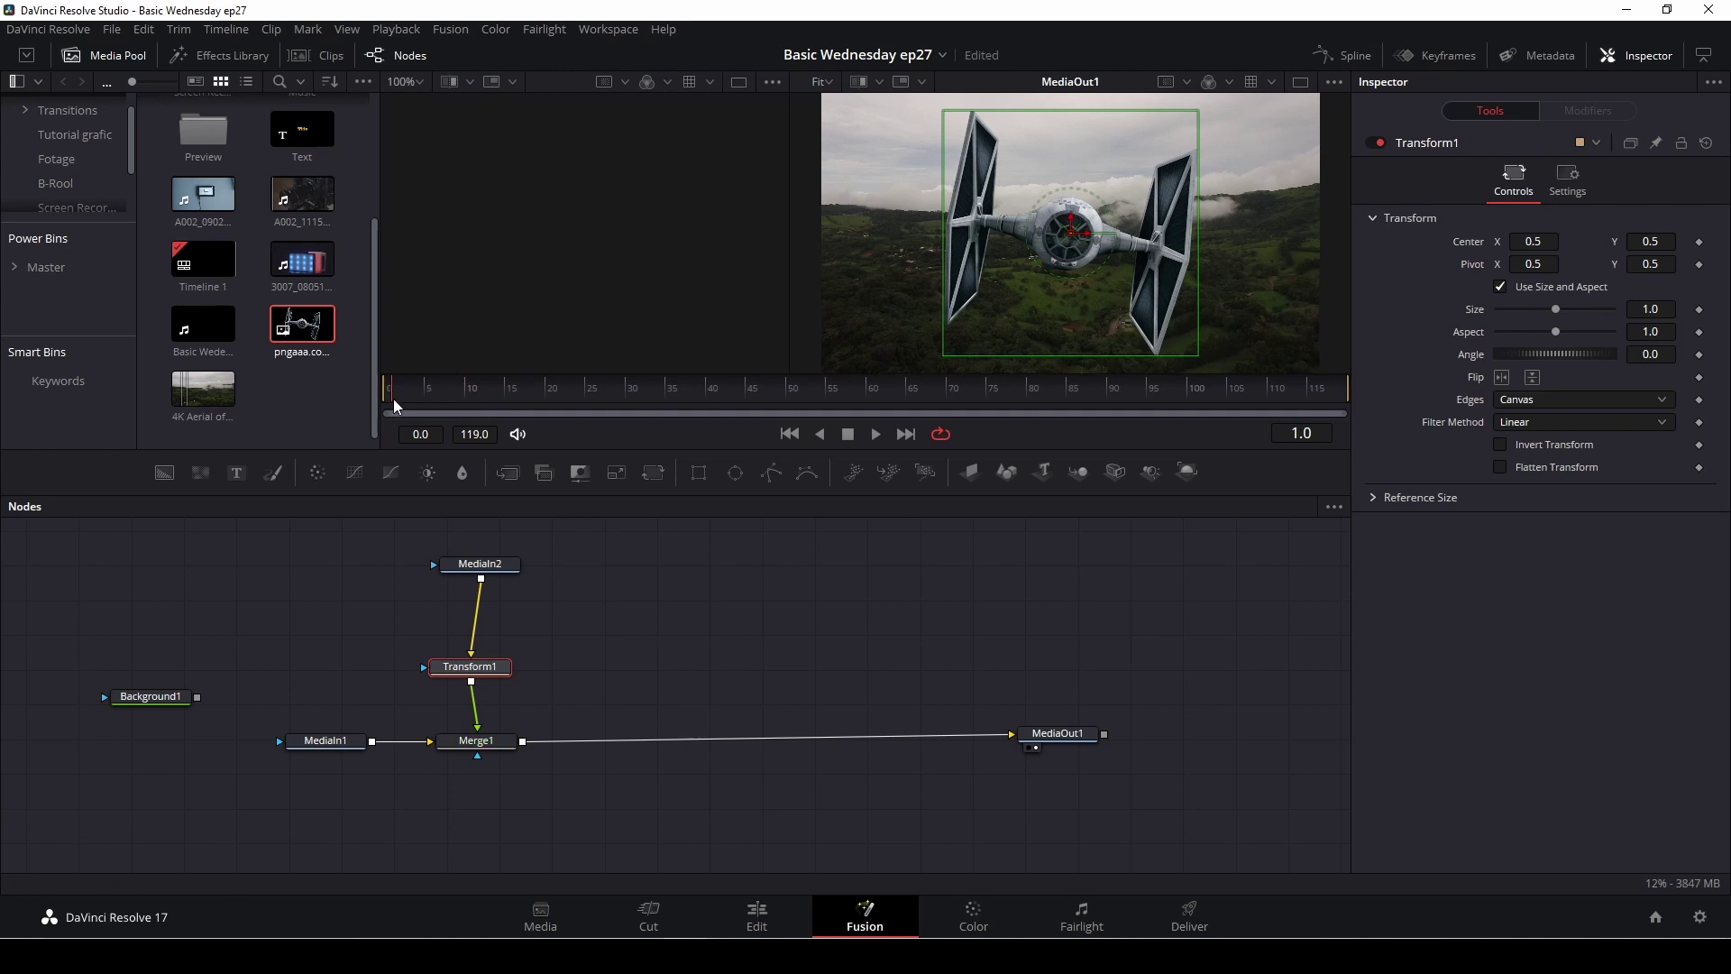
pyautogui.moveTo(395, 405); pyautogui.dragTo(388, 406)
pyautogui.moveTo(1560, 313); pyautogui.dragTo(1511, 331)
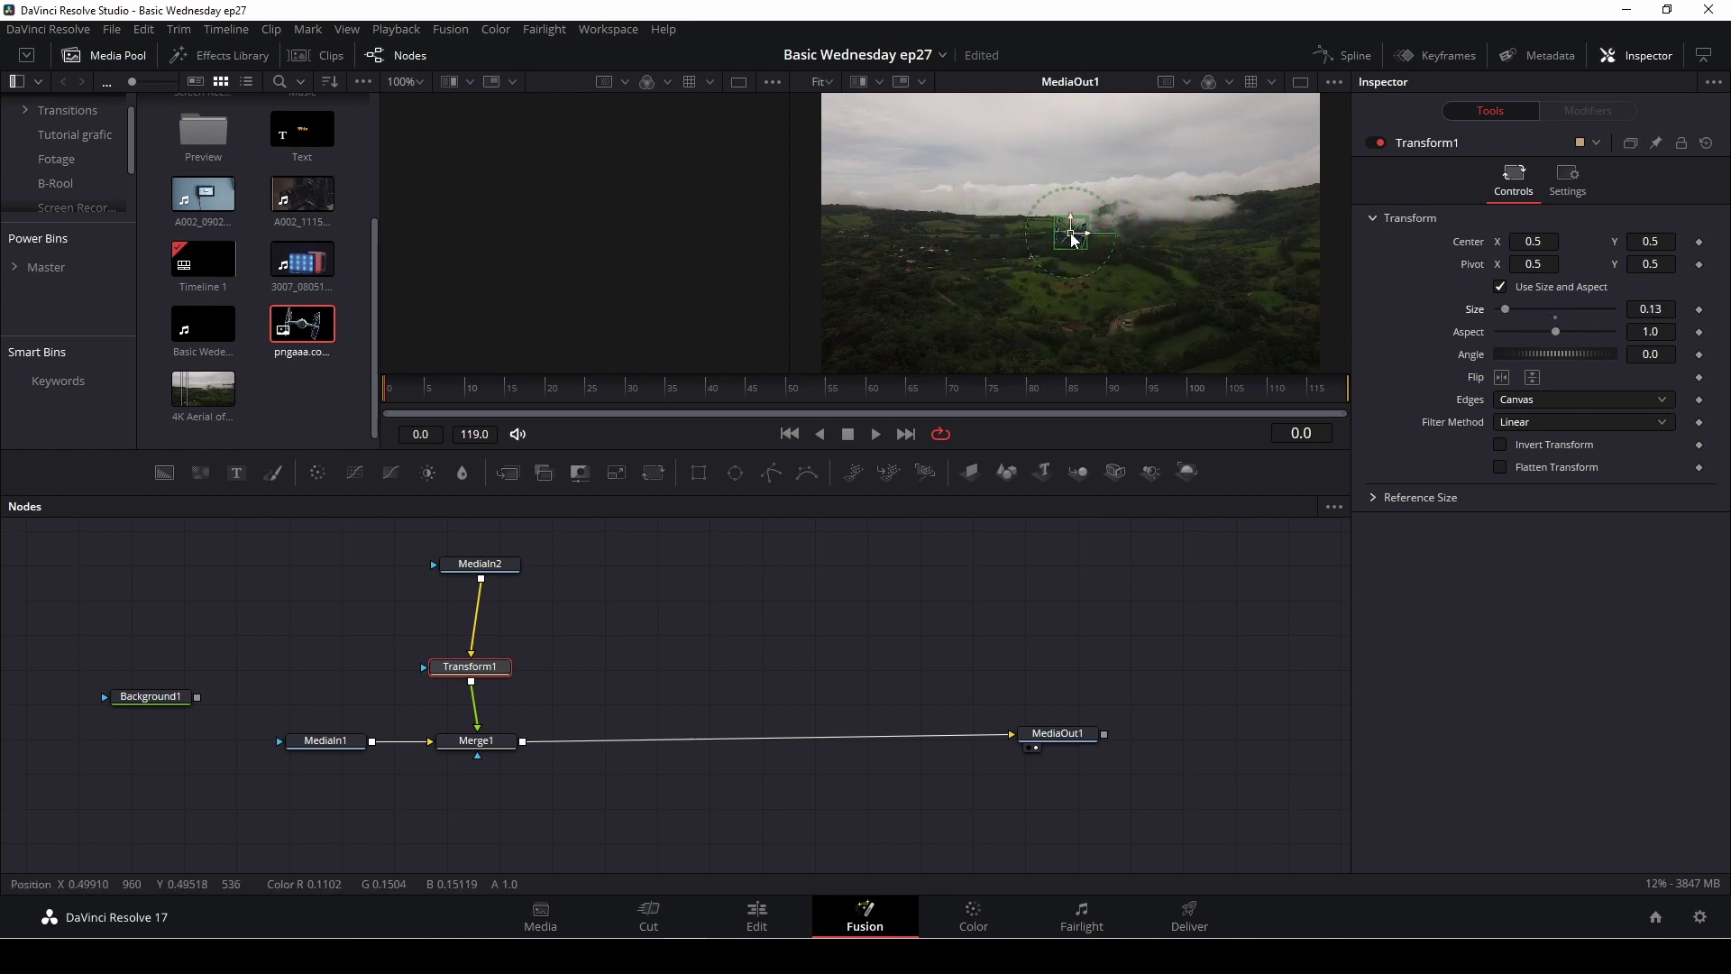
# At frame 0, place the spaceship in the footage's upper-left corner and keyframe its Transform Center, Size 0.107 and Angle -13.0.
pyautogui.moveTo(1073, 232); pyautogui.dragTo(854, 116)
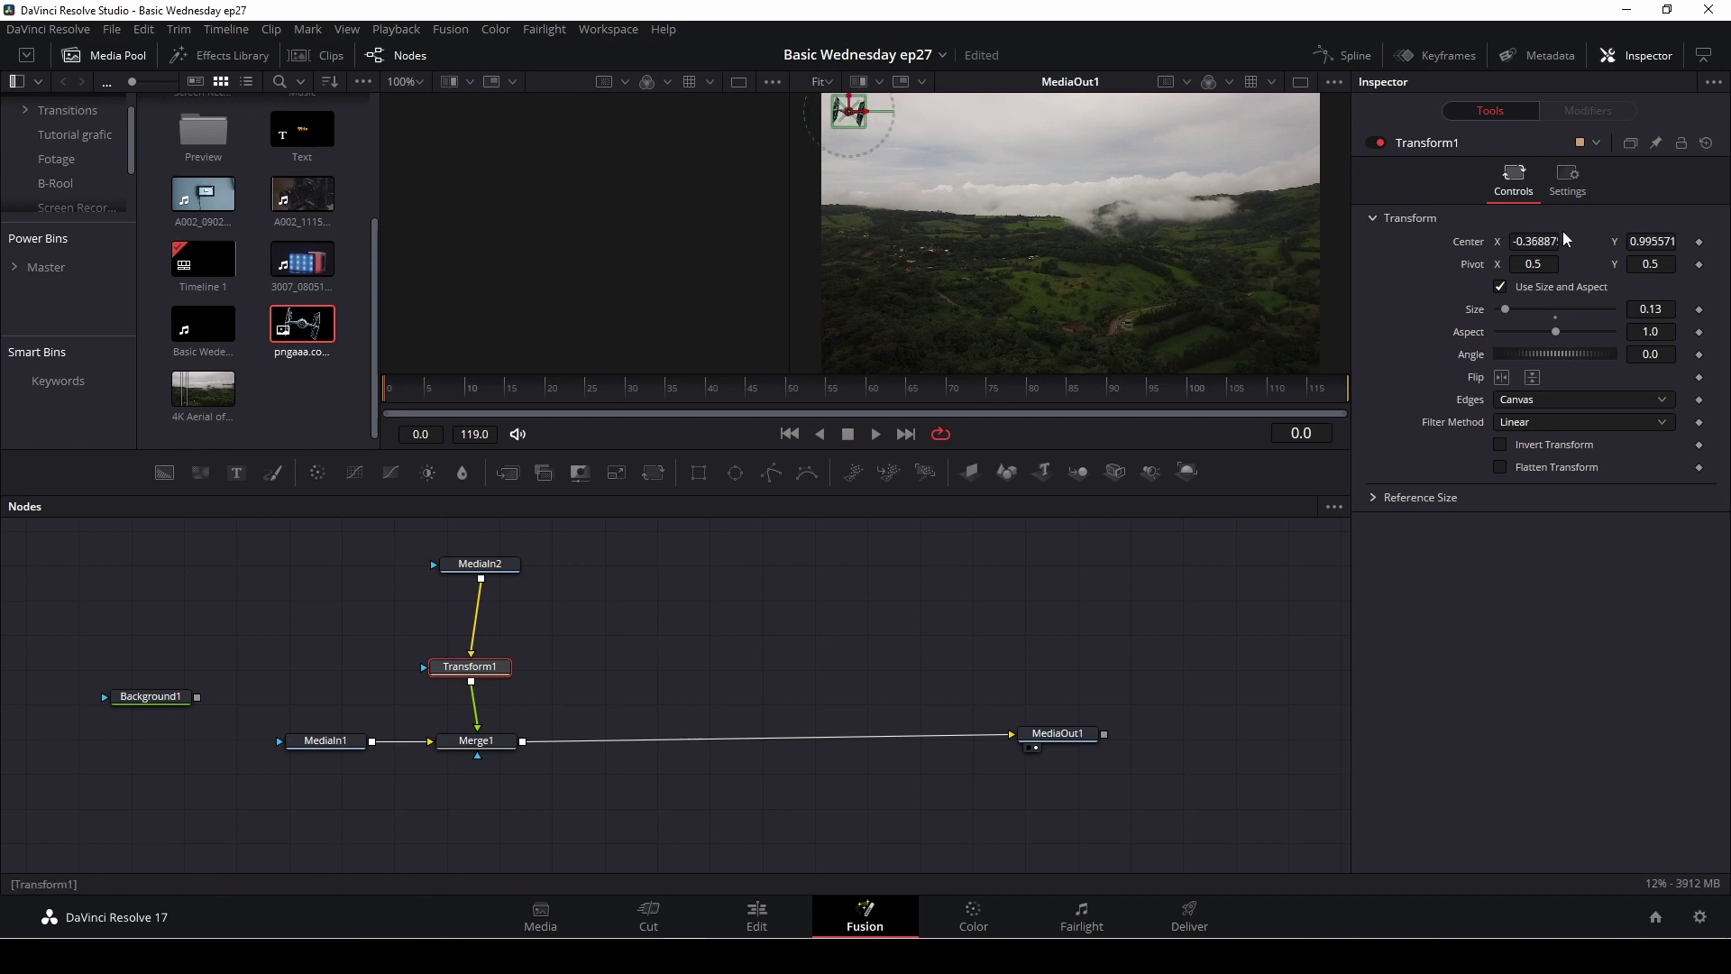
pyautogui.scroll(-2, 1650, 308)
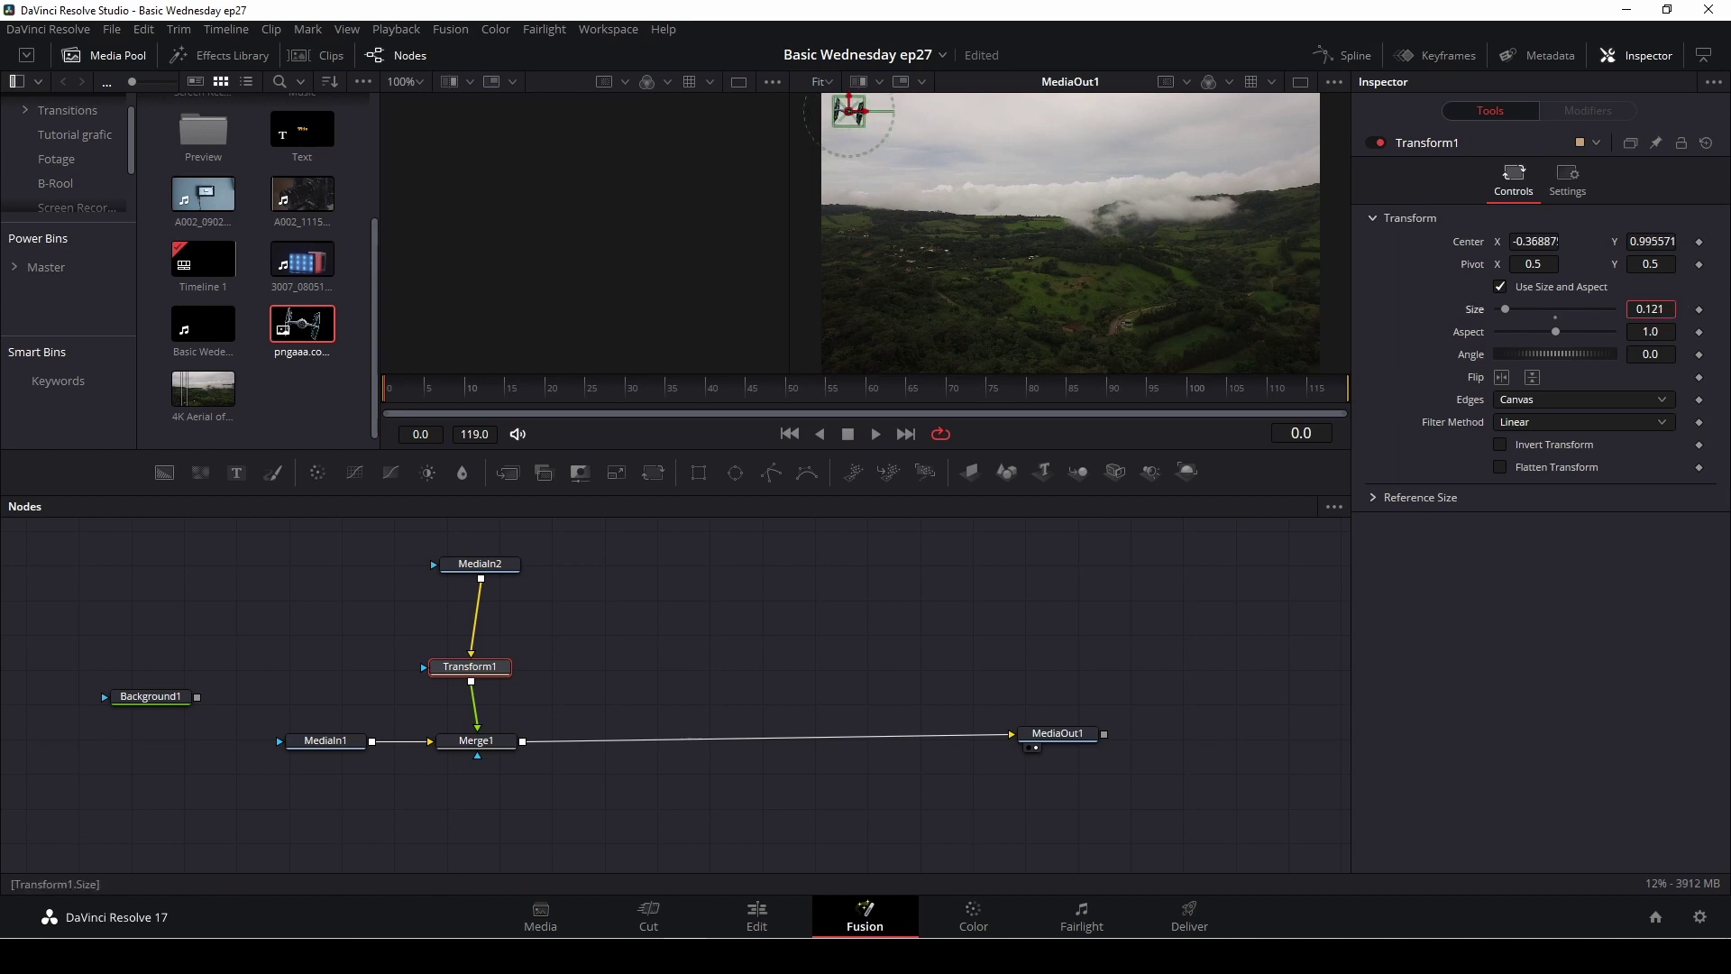
pyautogui.scroll(-1, 1650, 308)
pyautogui.click(1700, 310)
pyautogui.moveTo(1584, 349); pyautogui.dragTo(1596, 361)
pyautogui.click(1701, 355)
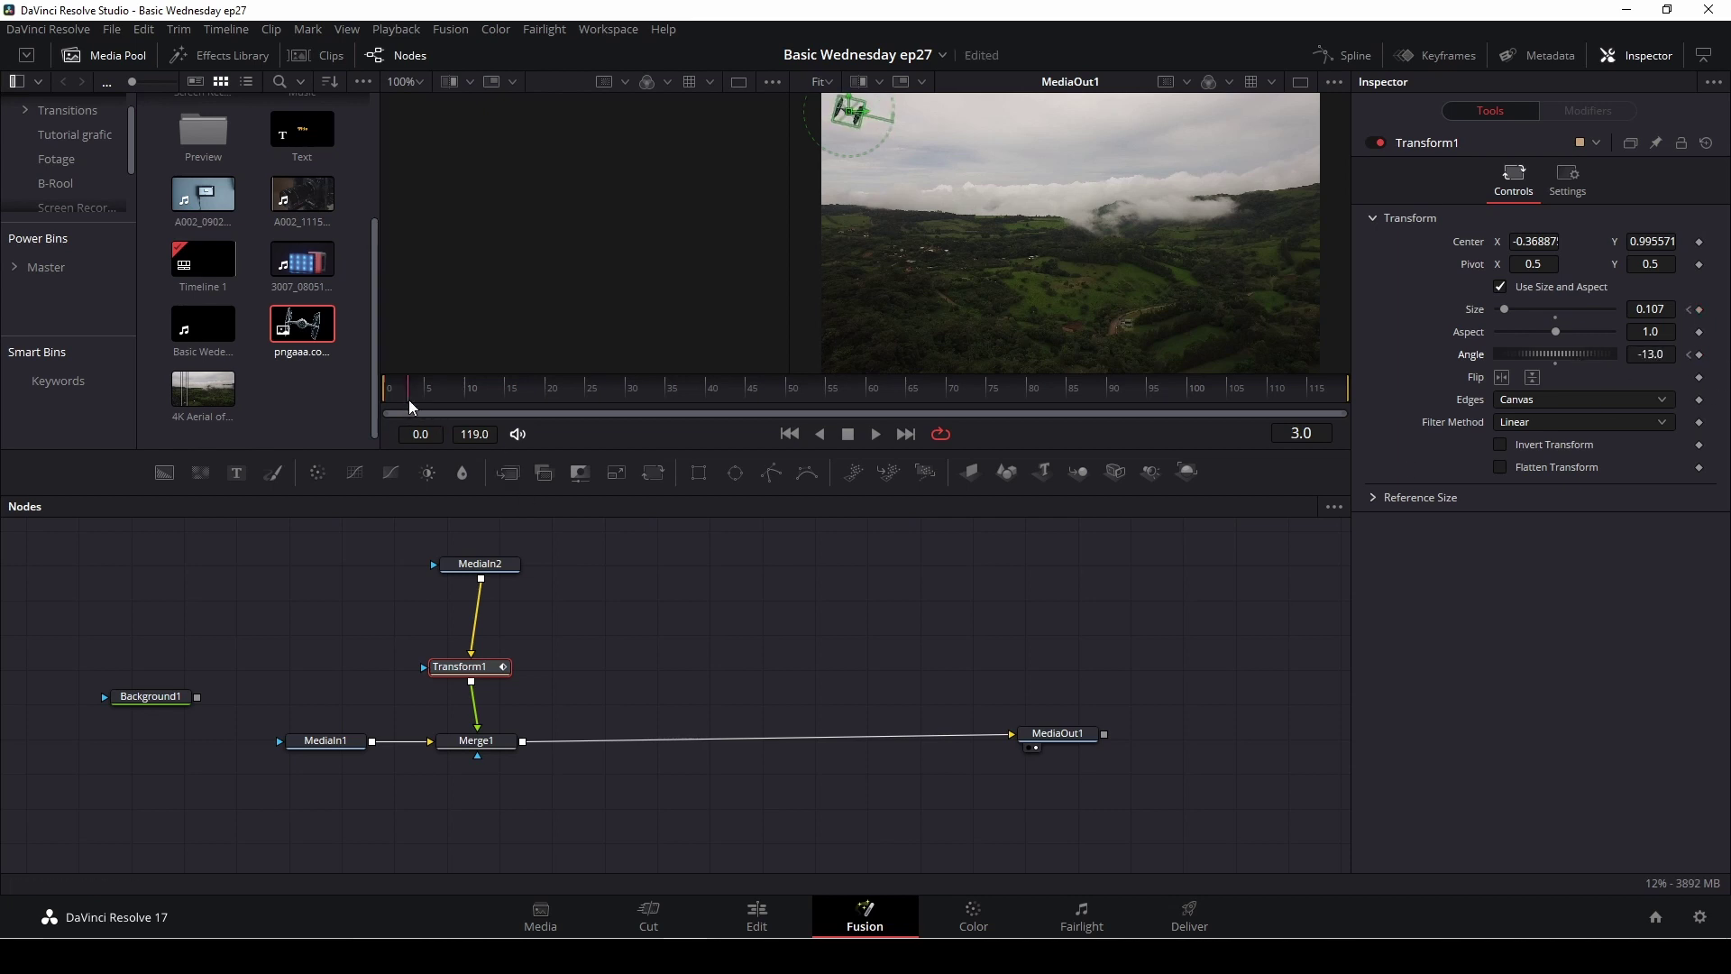
pyautogui.moveTo(449, 398); pyautogui.dragTo(670, 395)
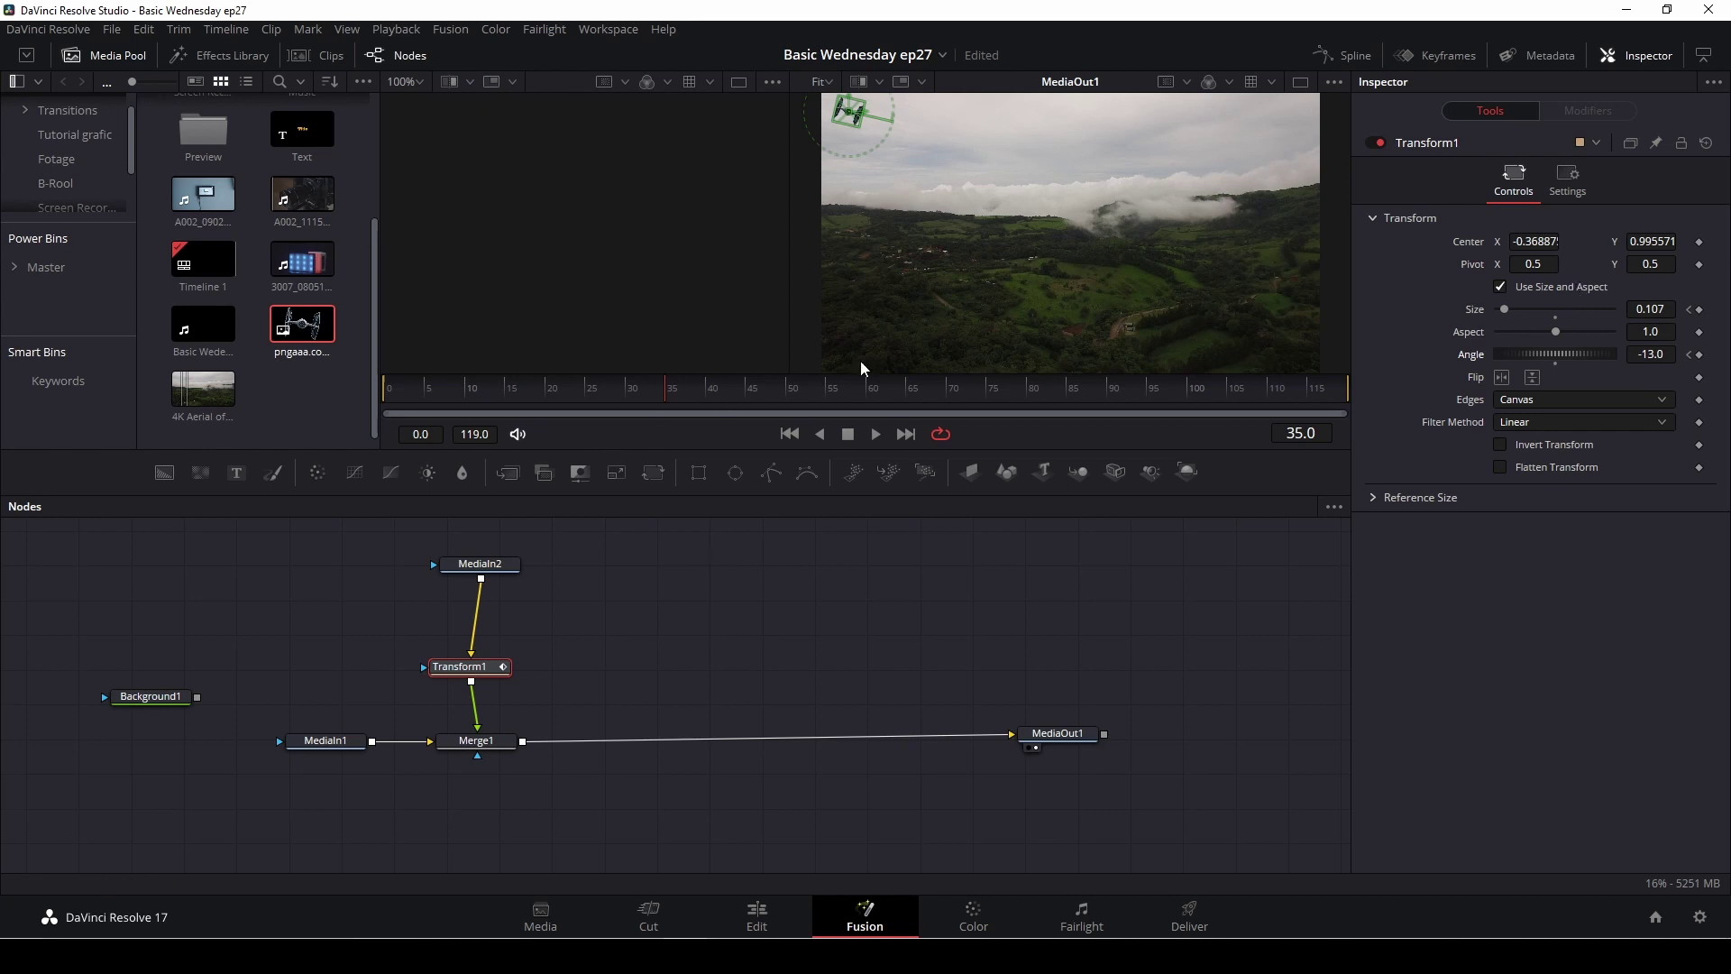
pyautogui.click(386, 395)
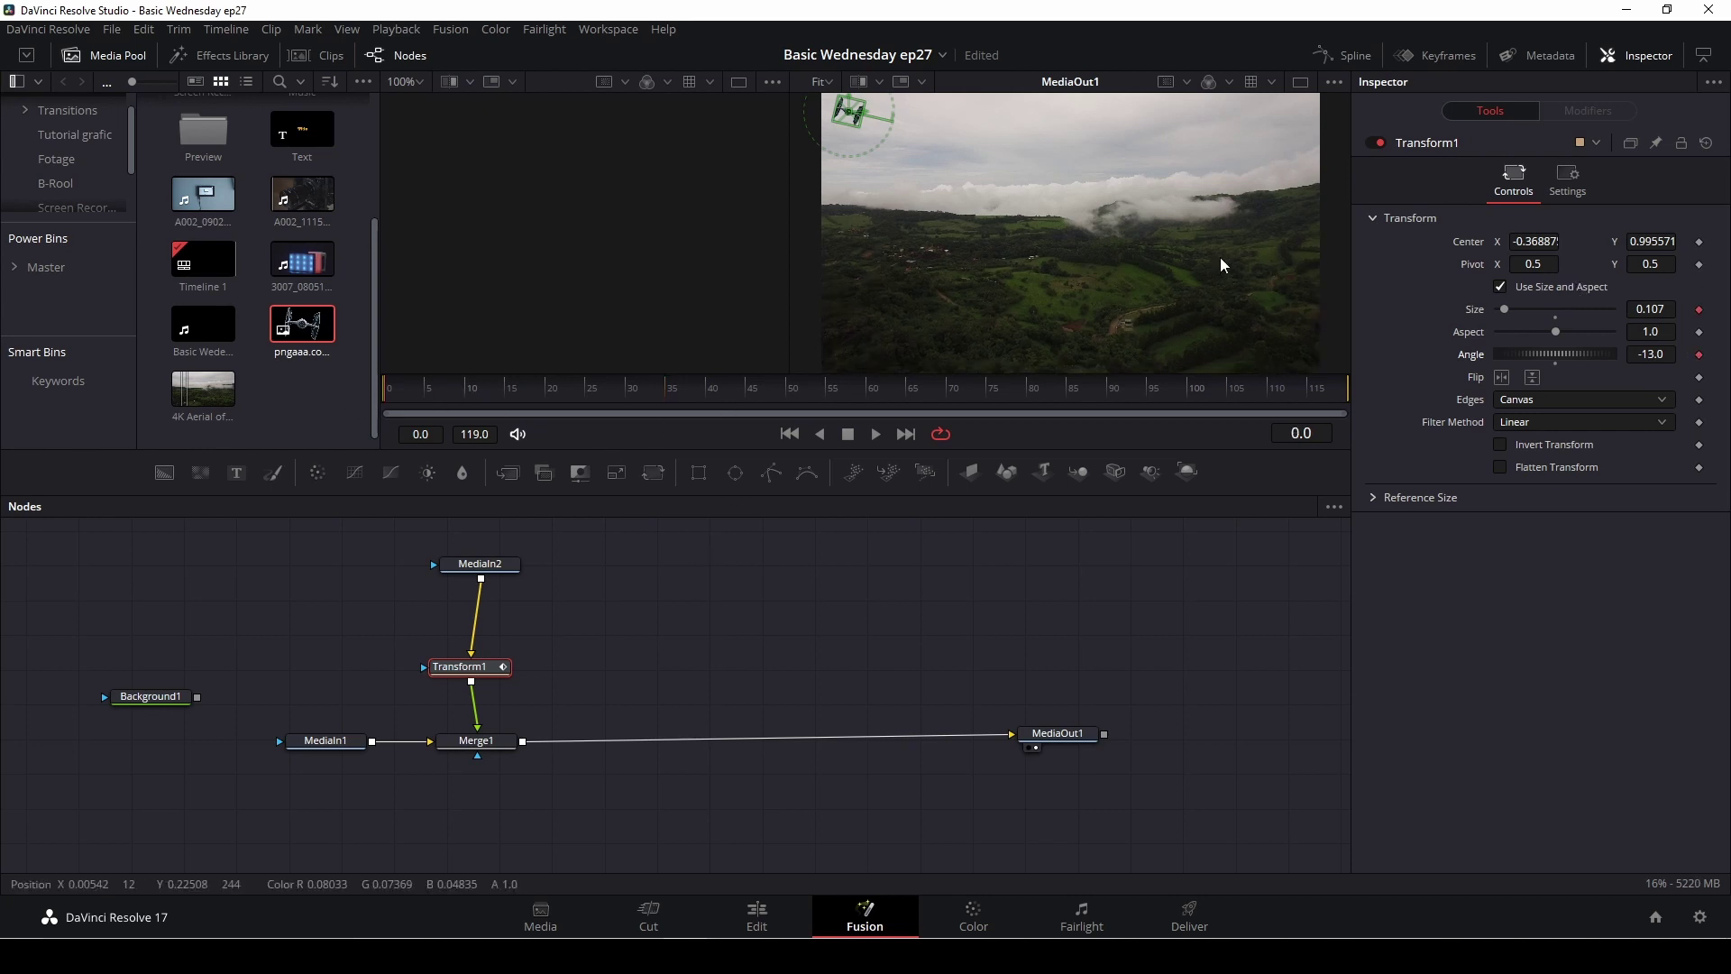
pyautogui.click(1700, 244)
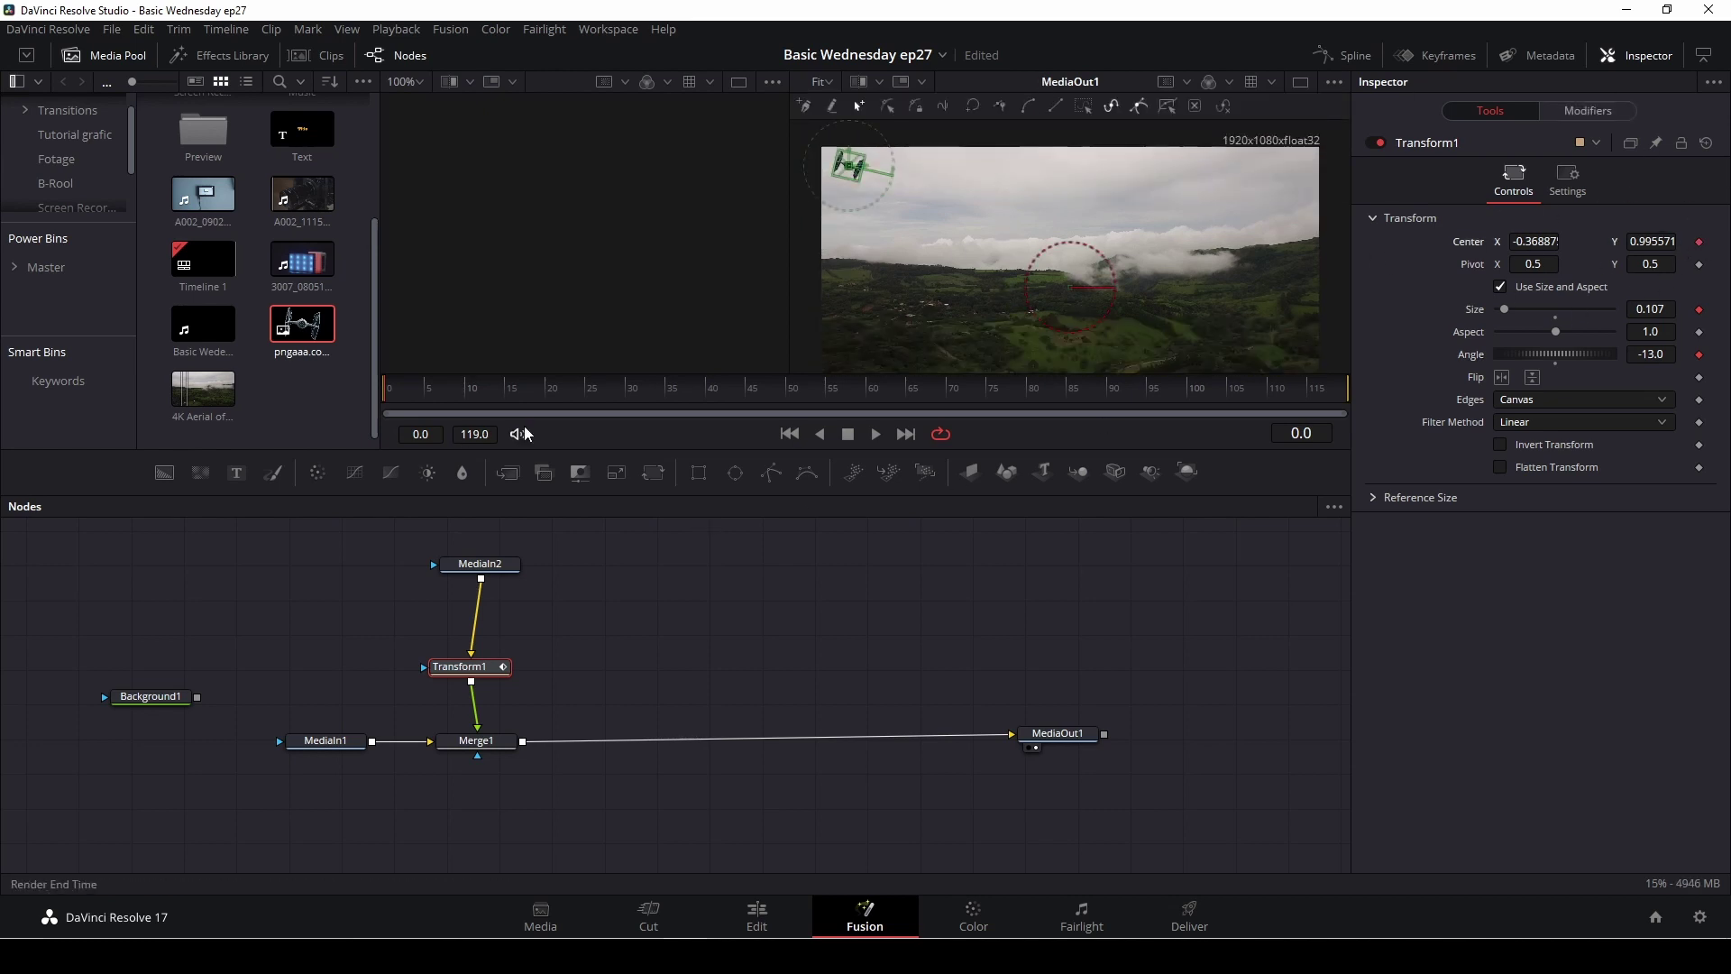
# At frame 35, set the spaceship's Size to 0.52 and Angle to -33.6, and move it past the footage's lower-right corner.
pyautogui.click(668, 392)
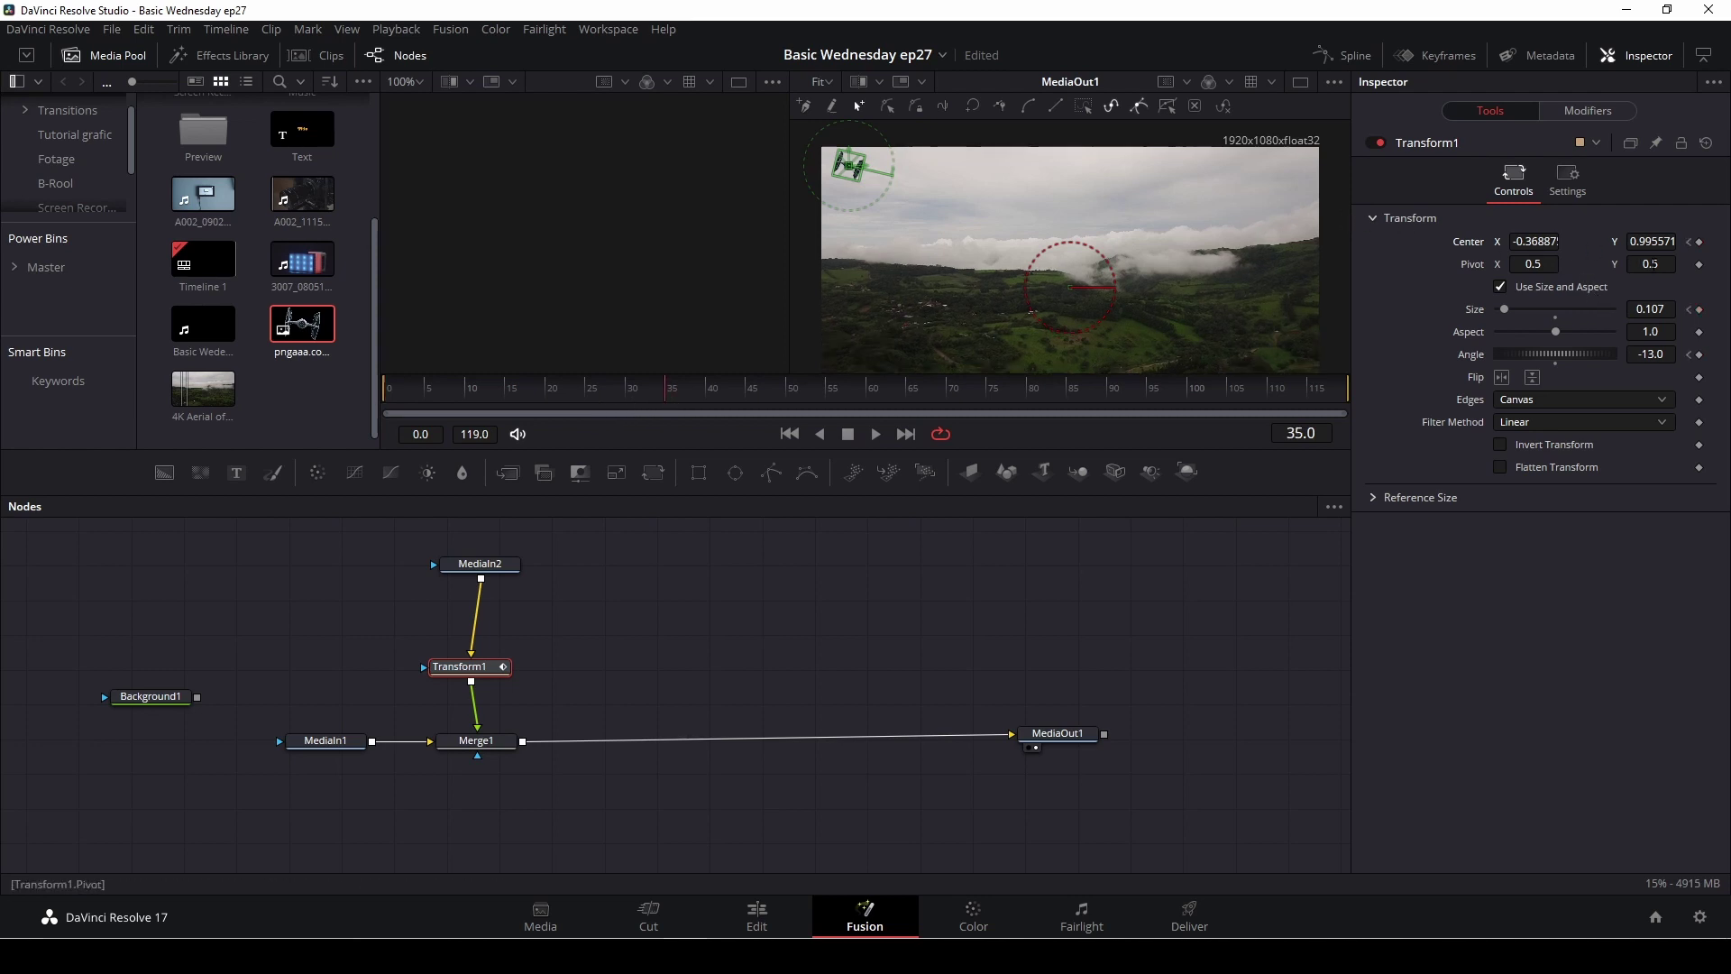
pyautogui.moveTo(1506, 313); pyautogui.dragTo(1528, 320)
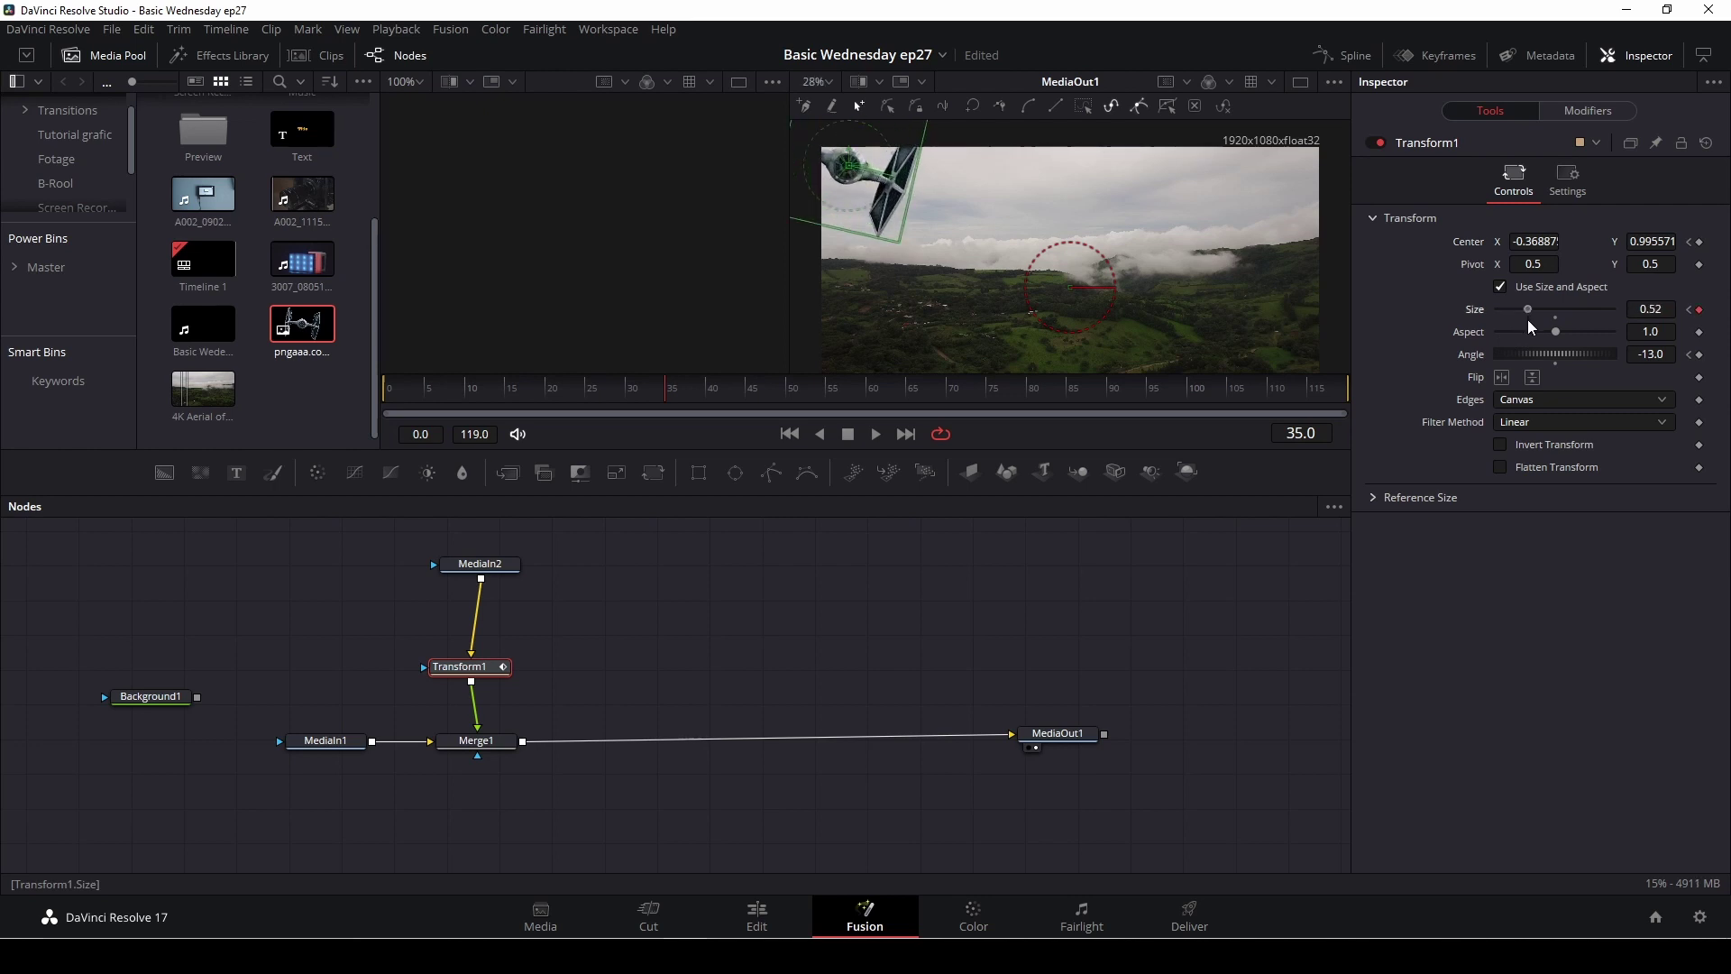
pyautogui.moveTo(1650, 353)
pyautogui.mouseDown()
pyautogui.moveTo(1705, 354)
pyautogui.moveTo(1619, 354)
pyautogui.mouseUp()
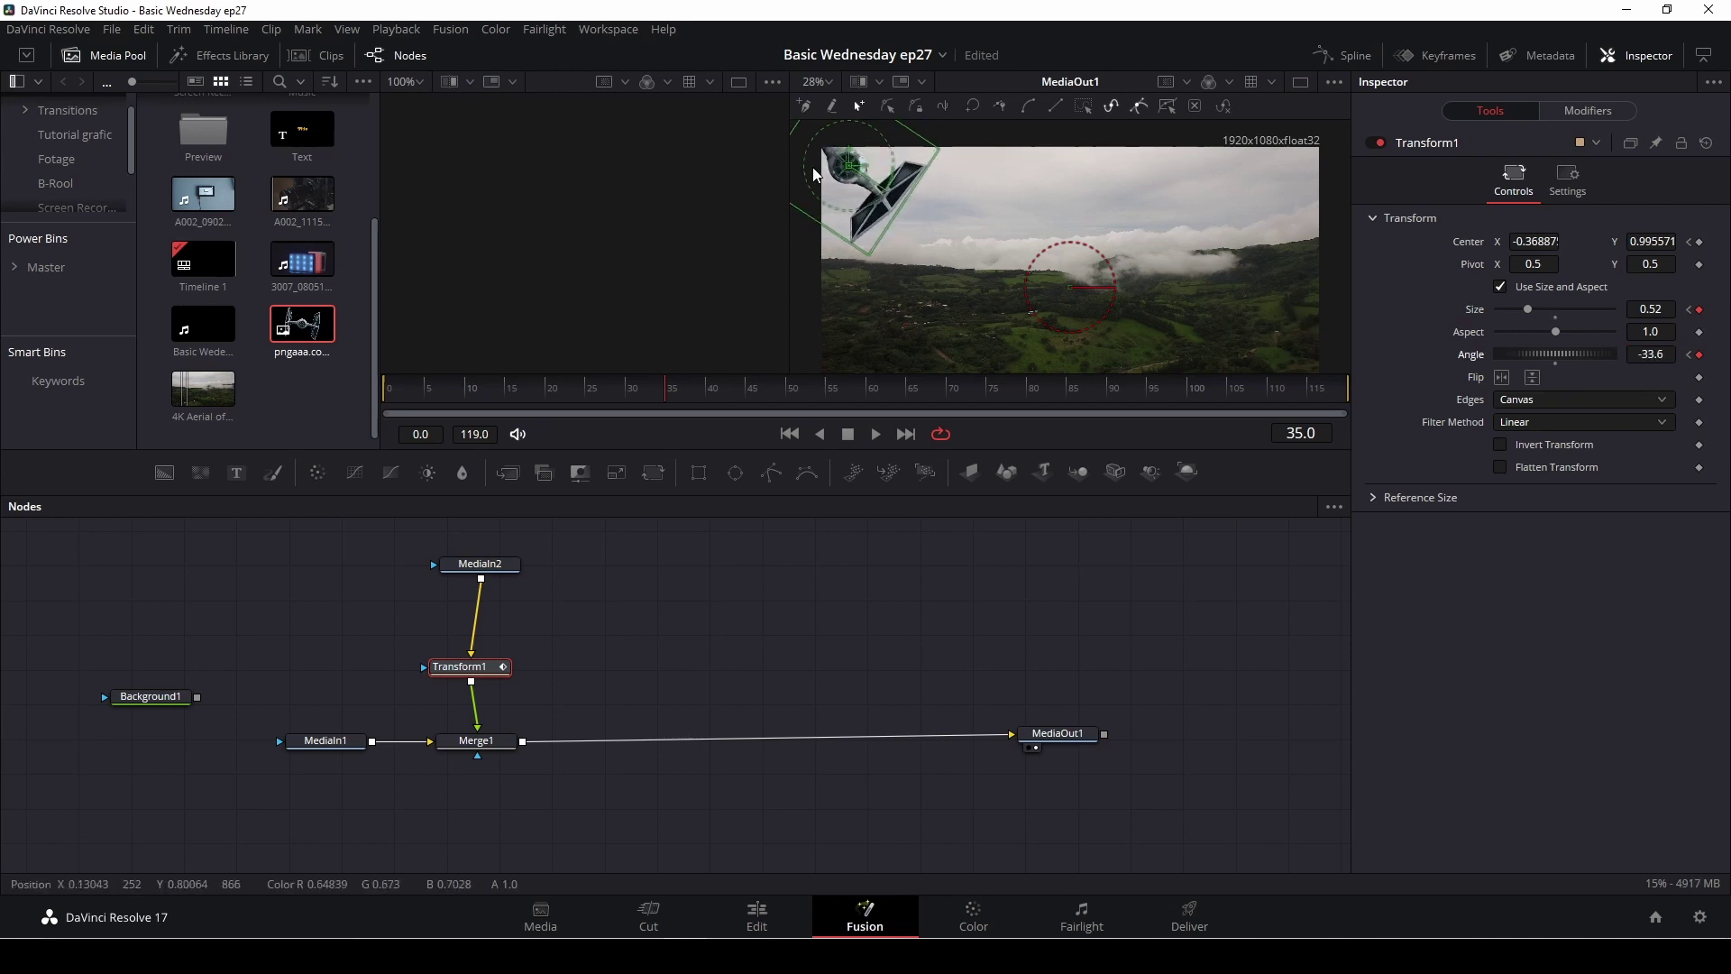
pyautogui.moveTo(855, 176); pyautogui.dragTo(1366, 399)
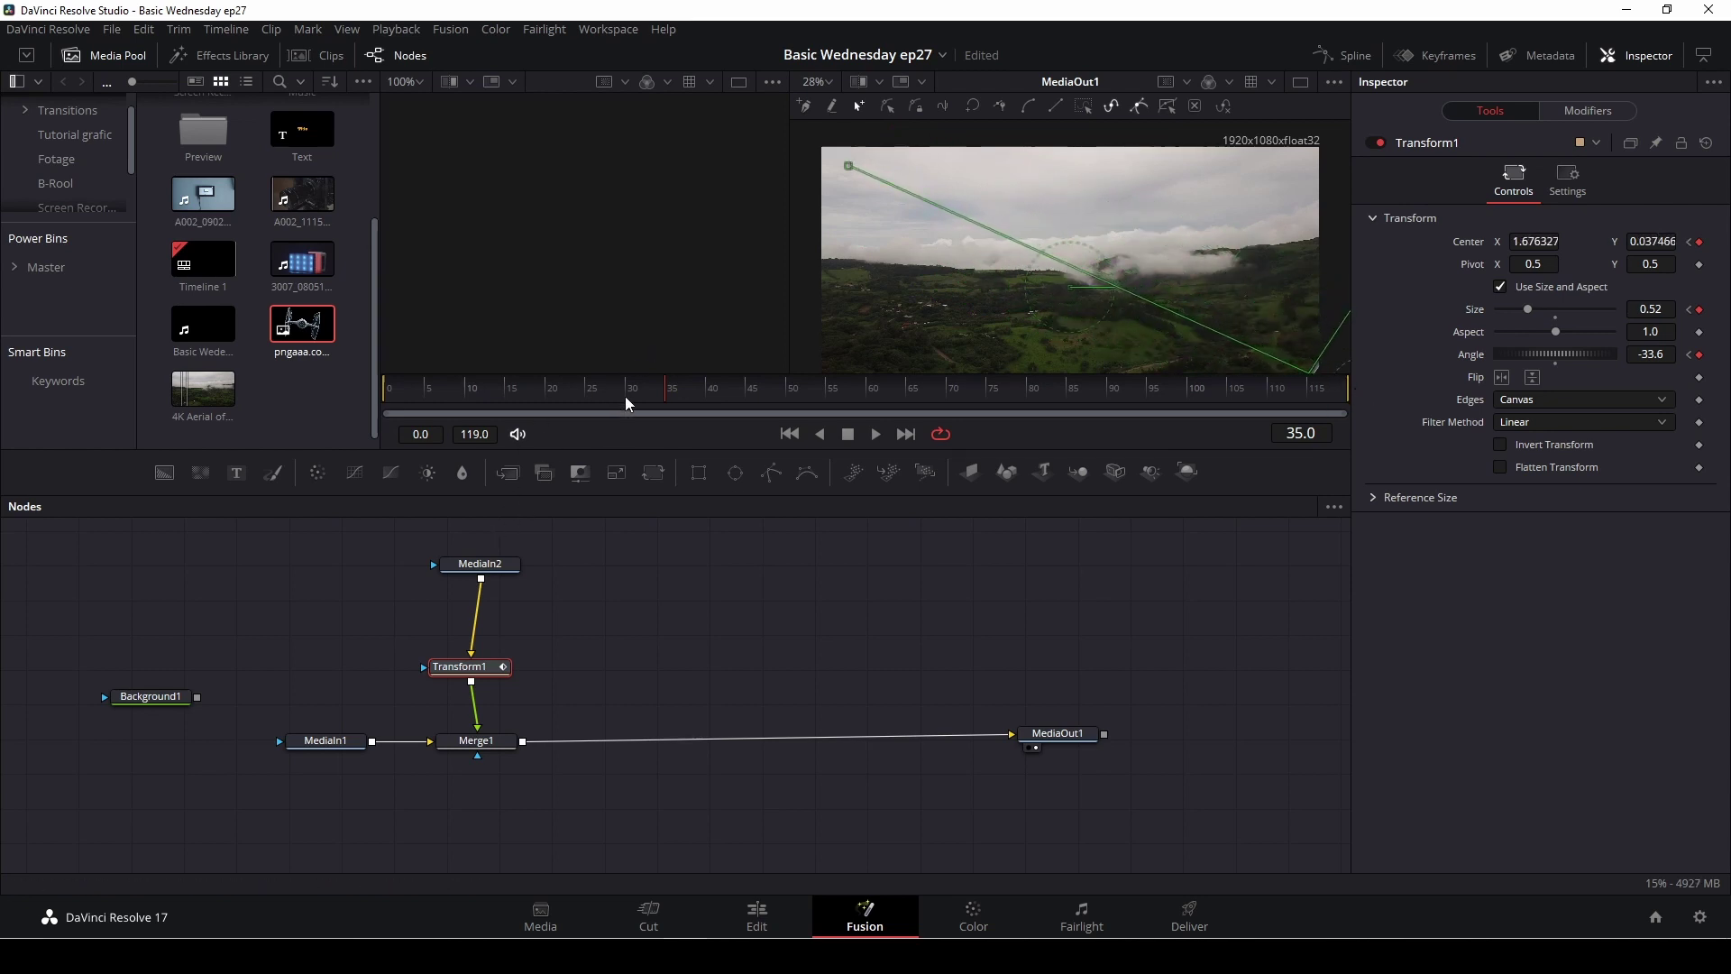
# Play the spaceship's flight from the first frame to check the keyframed movement, and return to the start.
pyautogui.press('Home')
pyautogui.press('space')
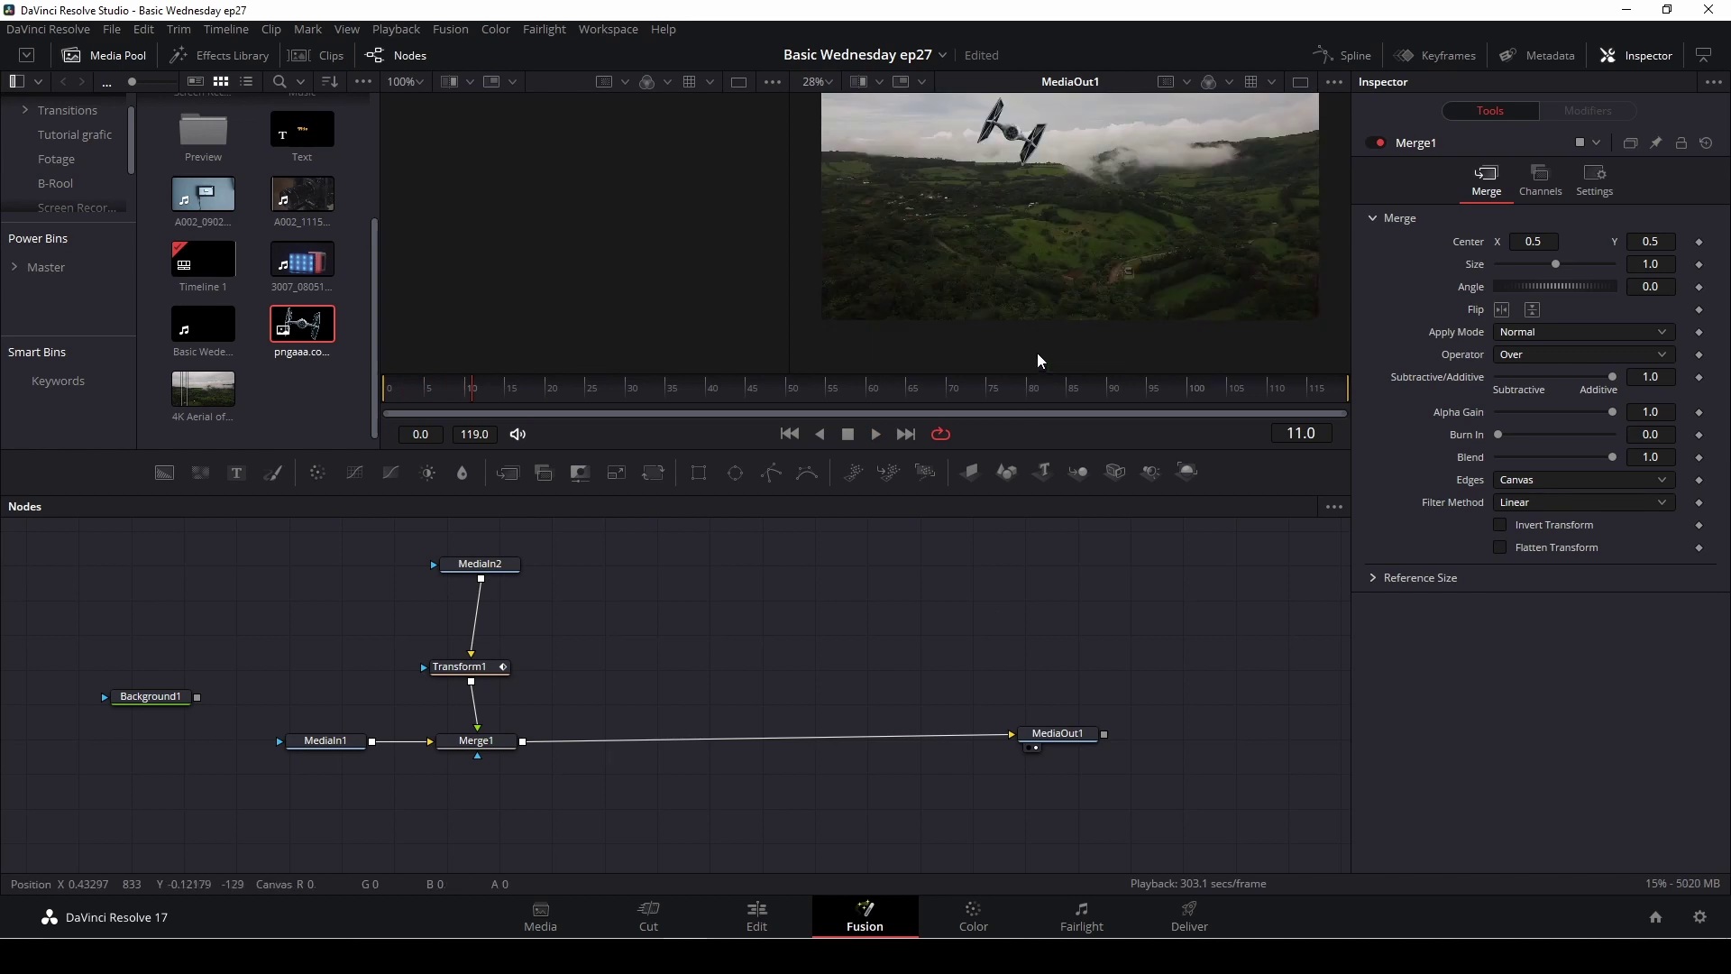
pyautogui.press('space')
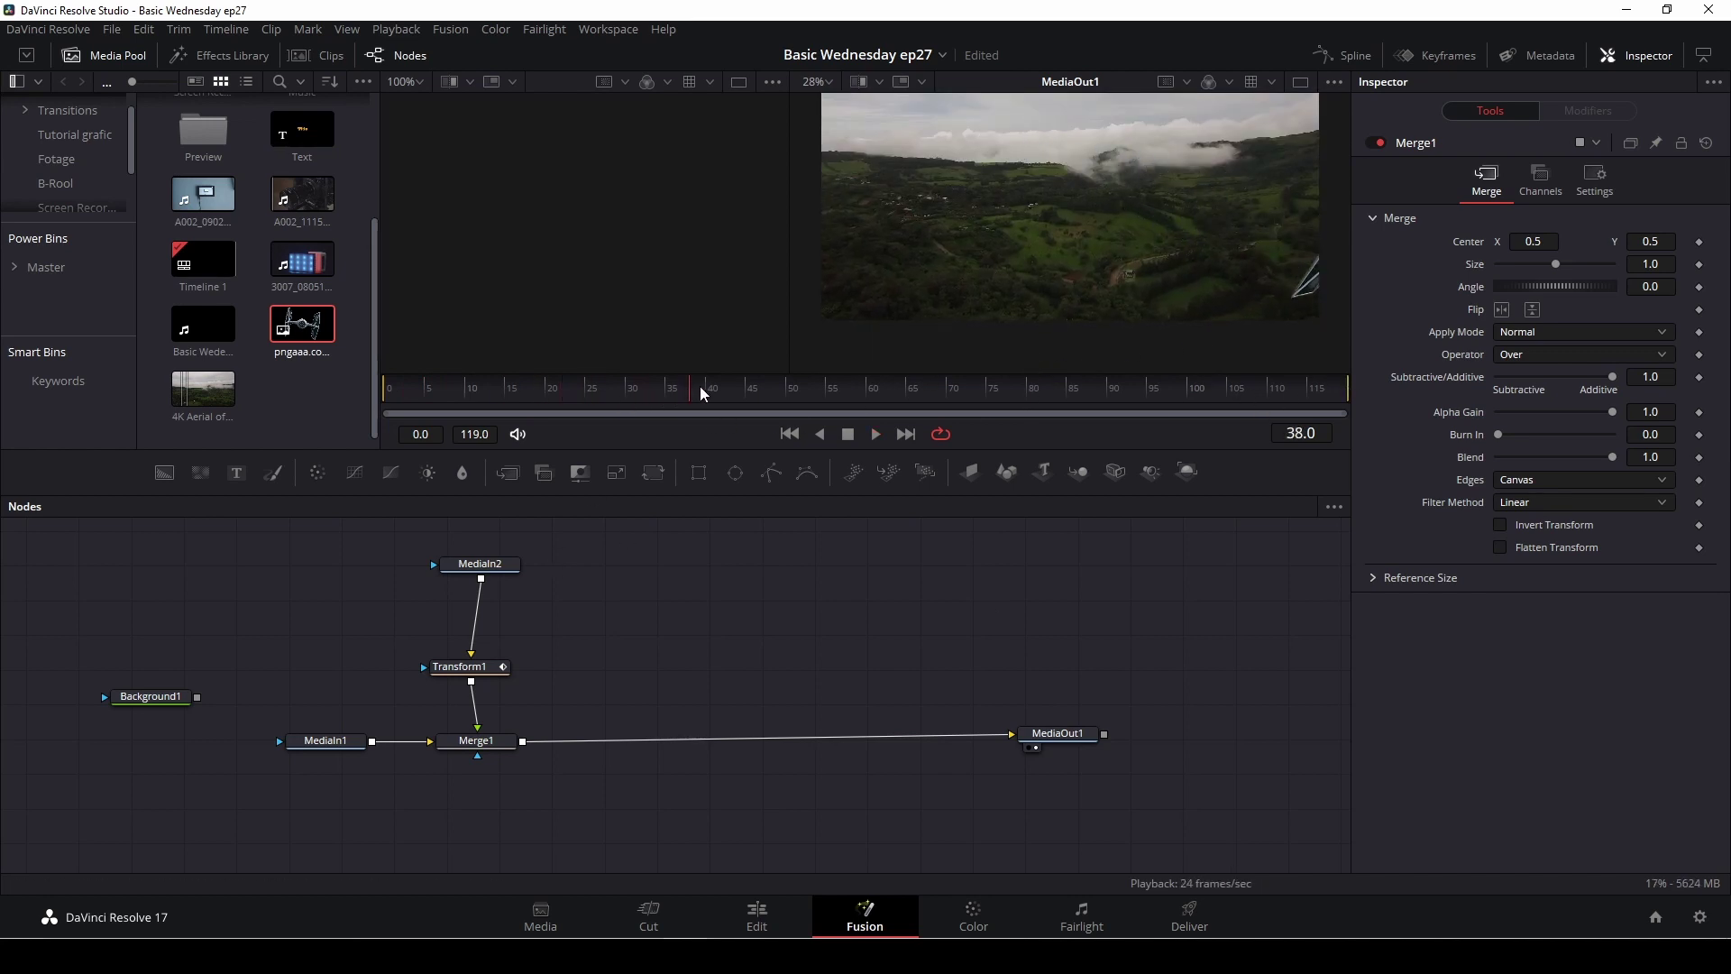
pyautogui.moveTo(700, 386); pyautogui.dragTo(615, 402)
pyautogui.press('Home')
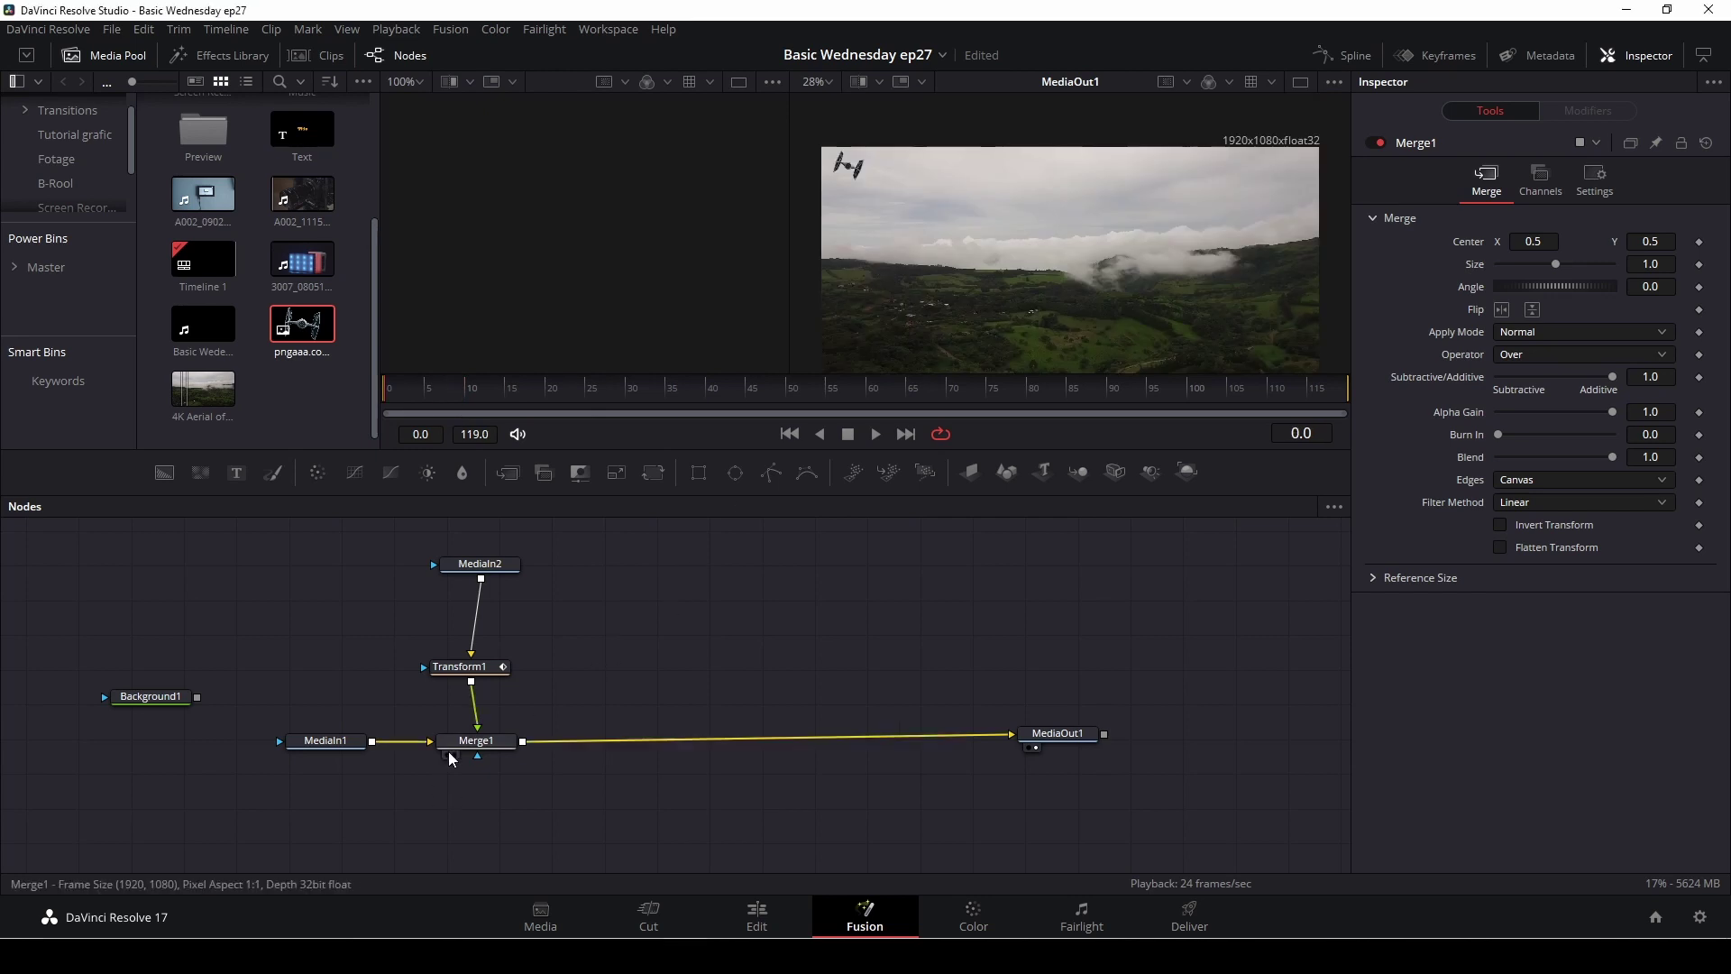
# Enable Motion Blur on the Merge1 node.
pyautogui.click(470, 743)
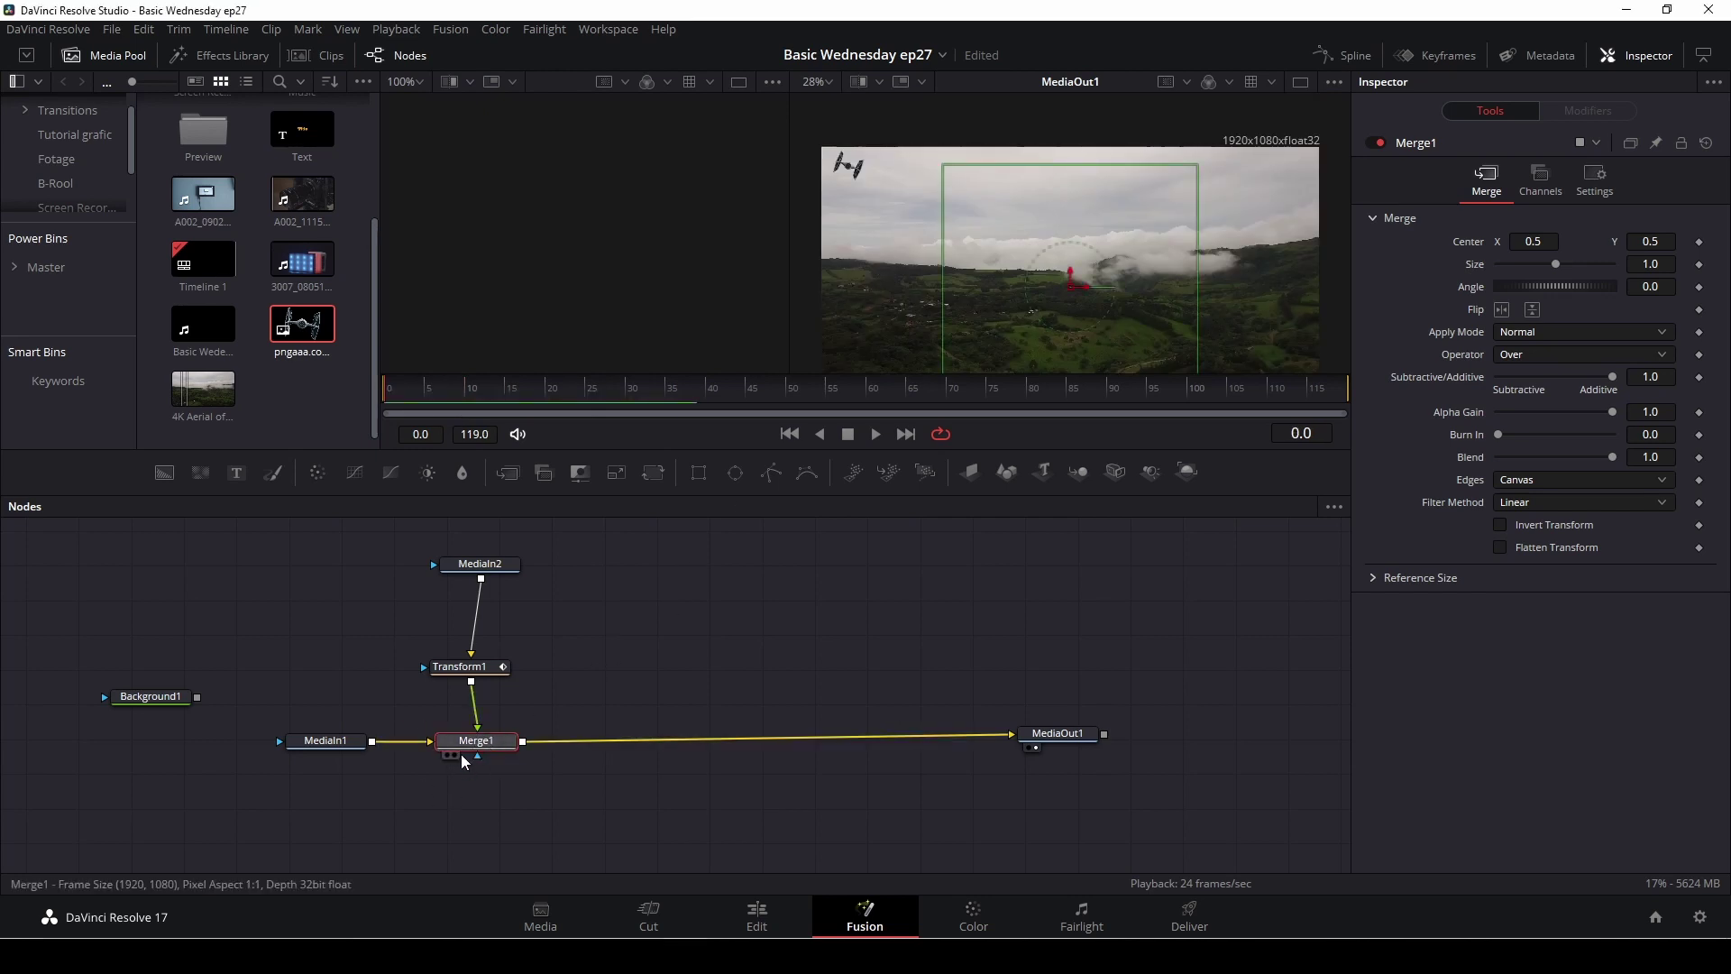
pyautogui.moveTo(462, 754)
pyautogui.click(1593, 180)
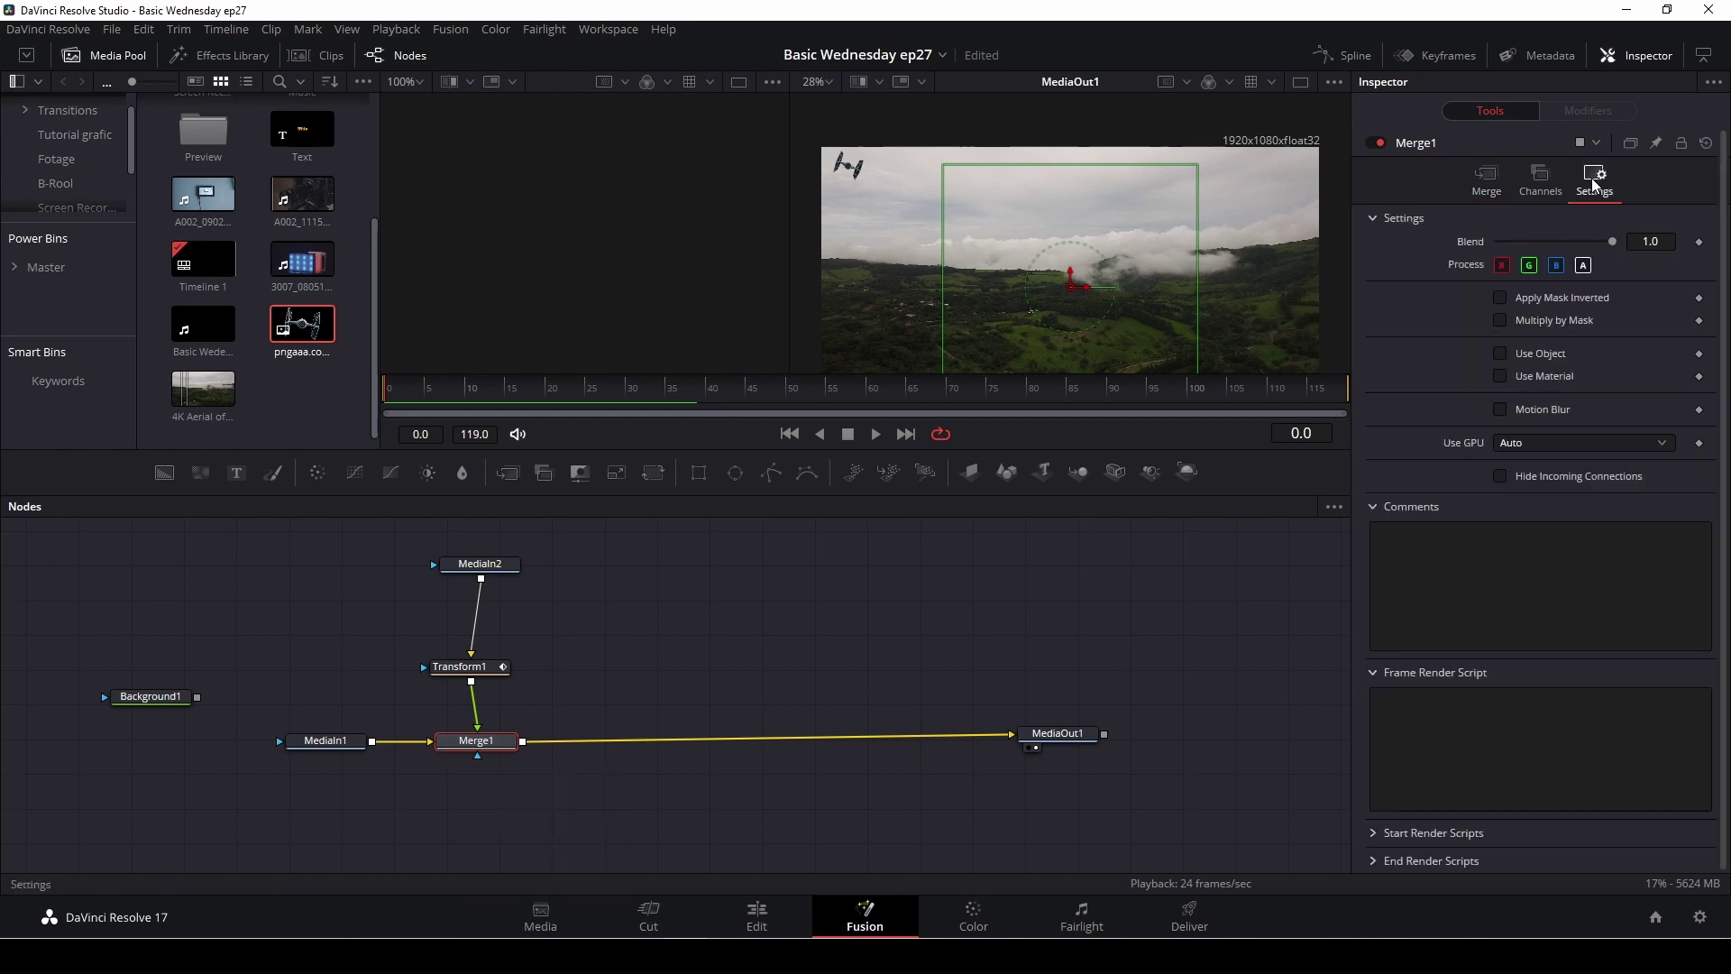
pyautogui.click(1501, 410)
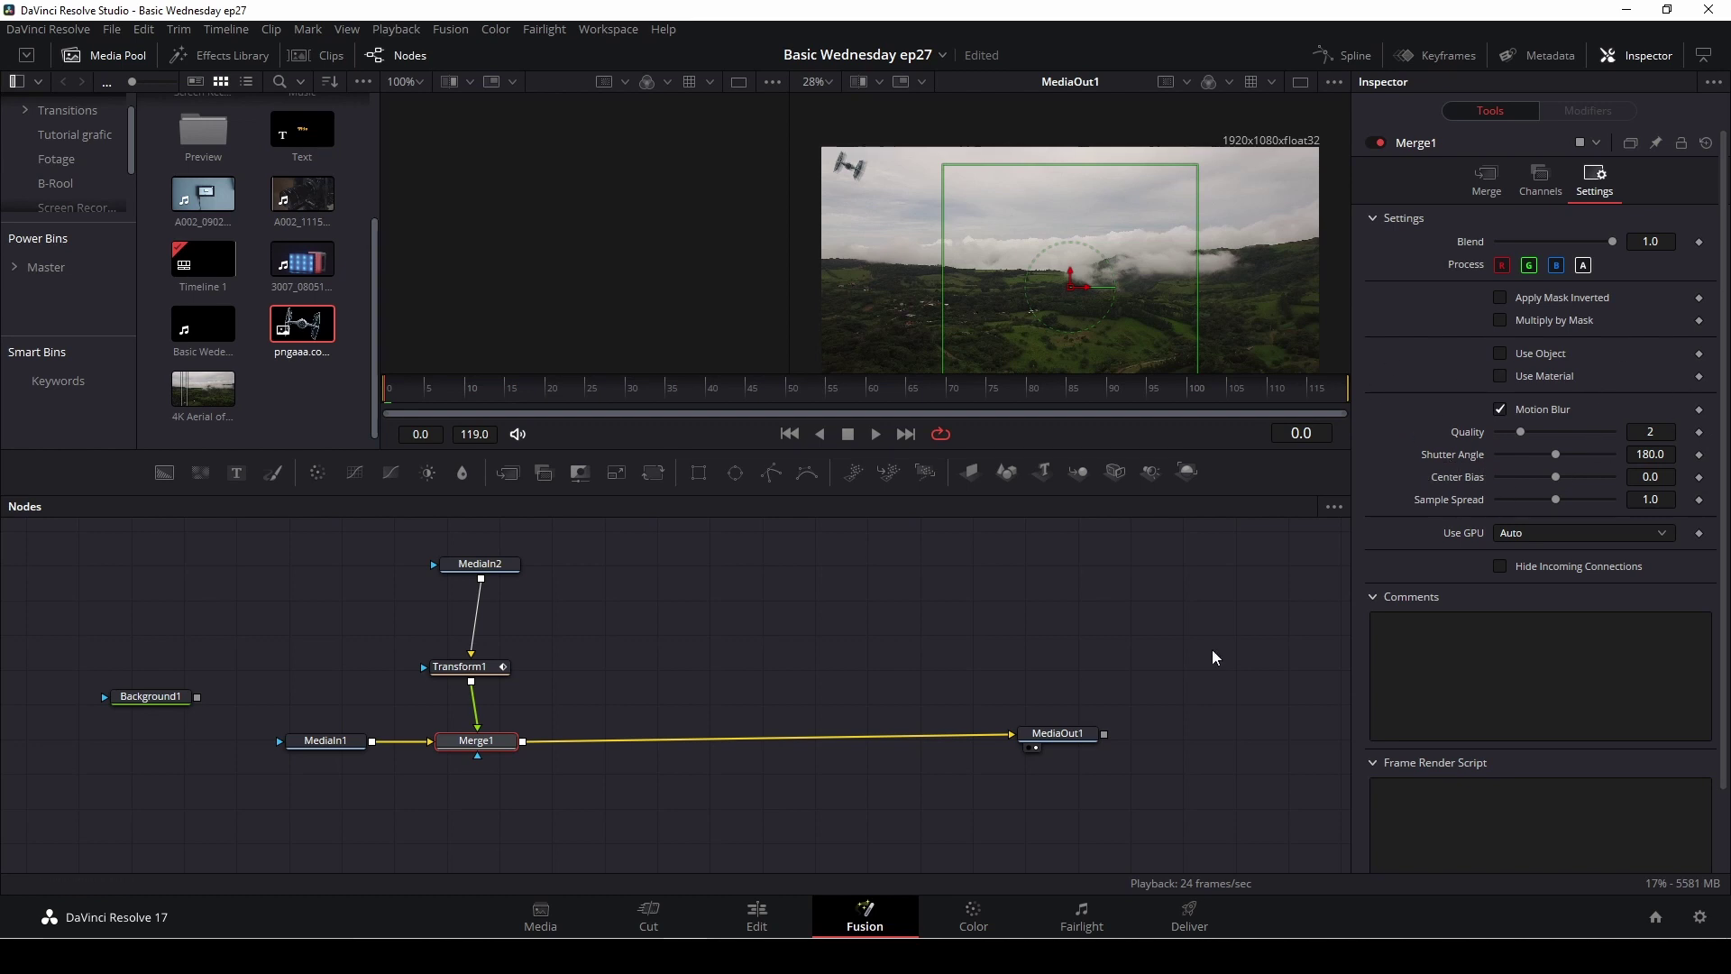
# Play the MediaOut1 result from the start several times to examine the motion blur on the spaceship's flight.
pyautogui.click(1073, 734)
pyautogui.press('space')
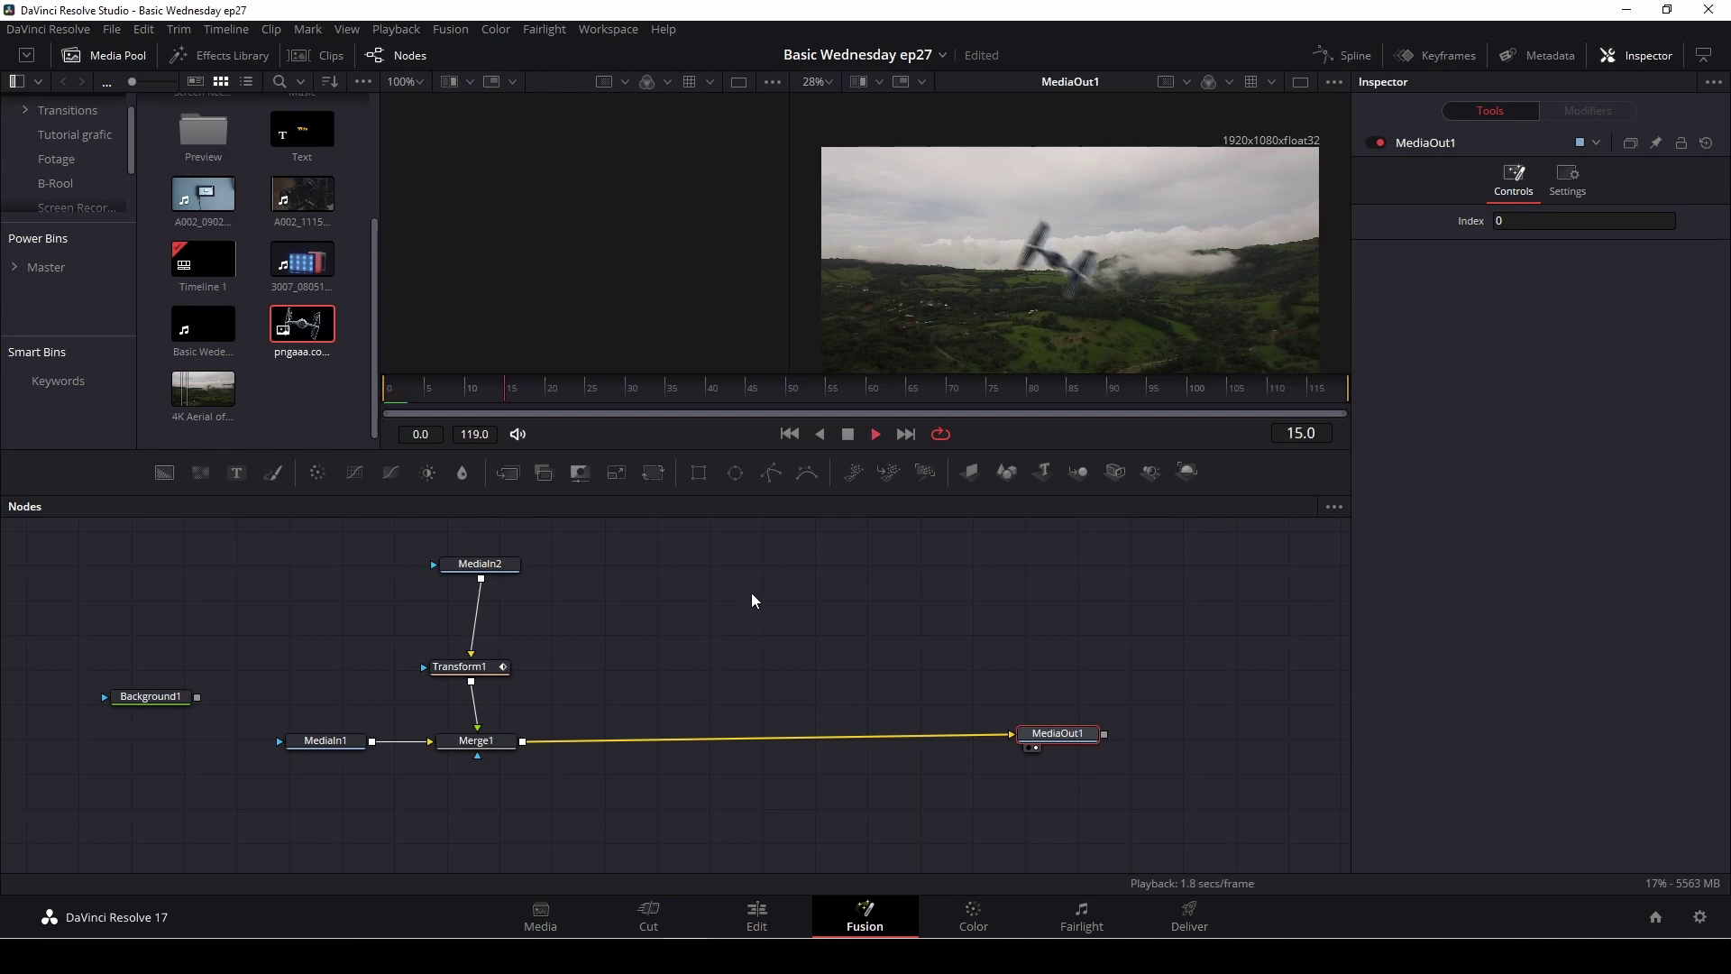
pyautogui.press('space')
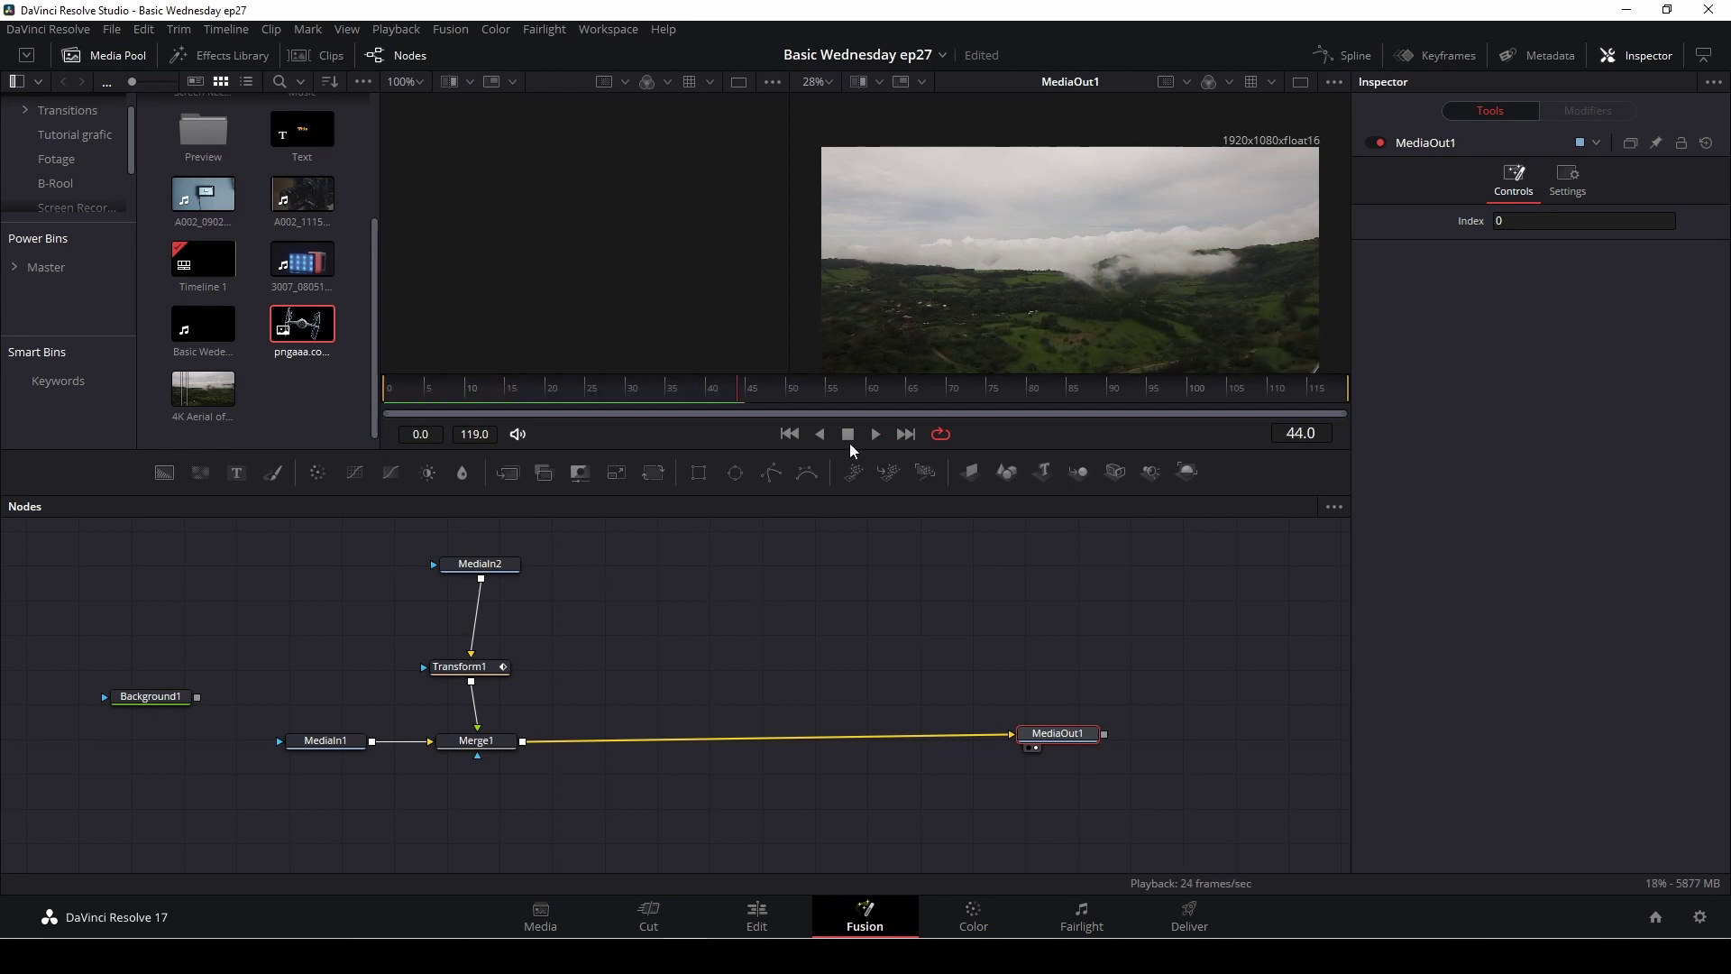
pyautogui.moveTo(736, 408); pyautogui.dragTo(377, 422)
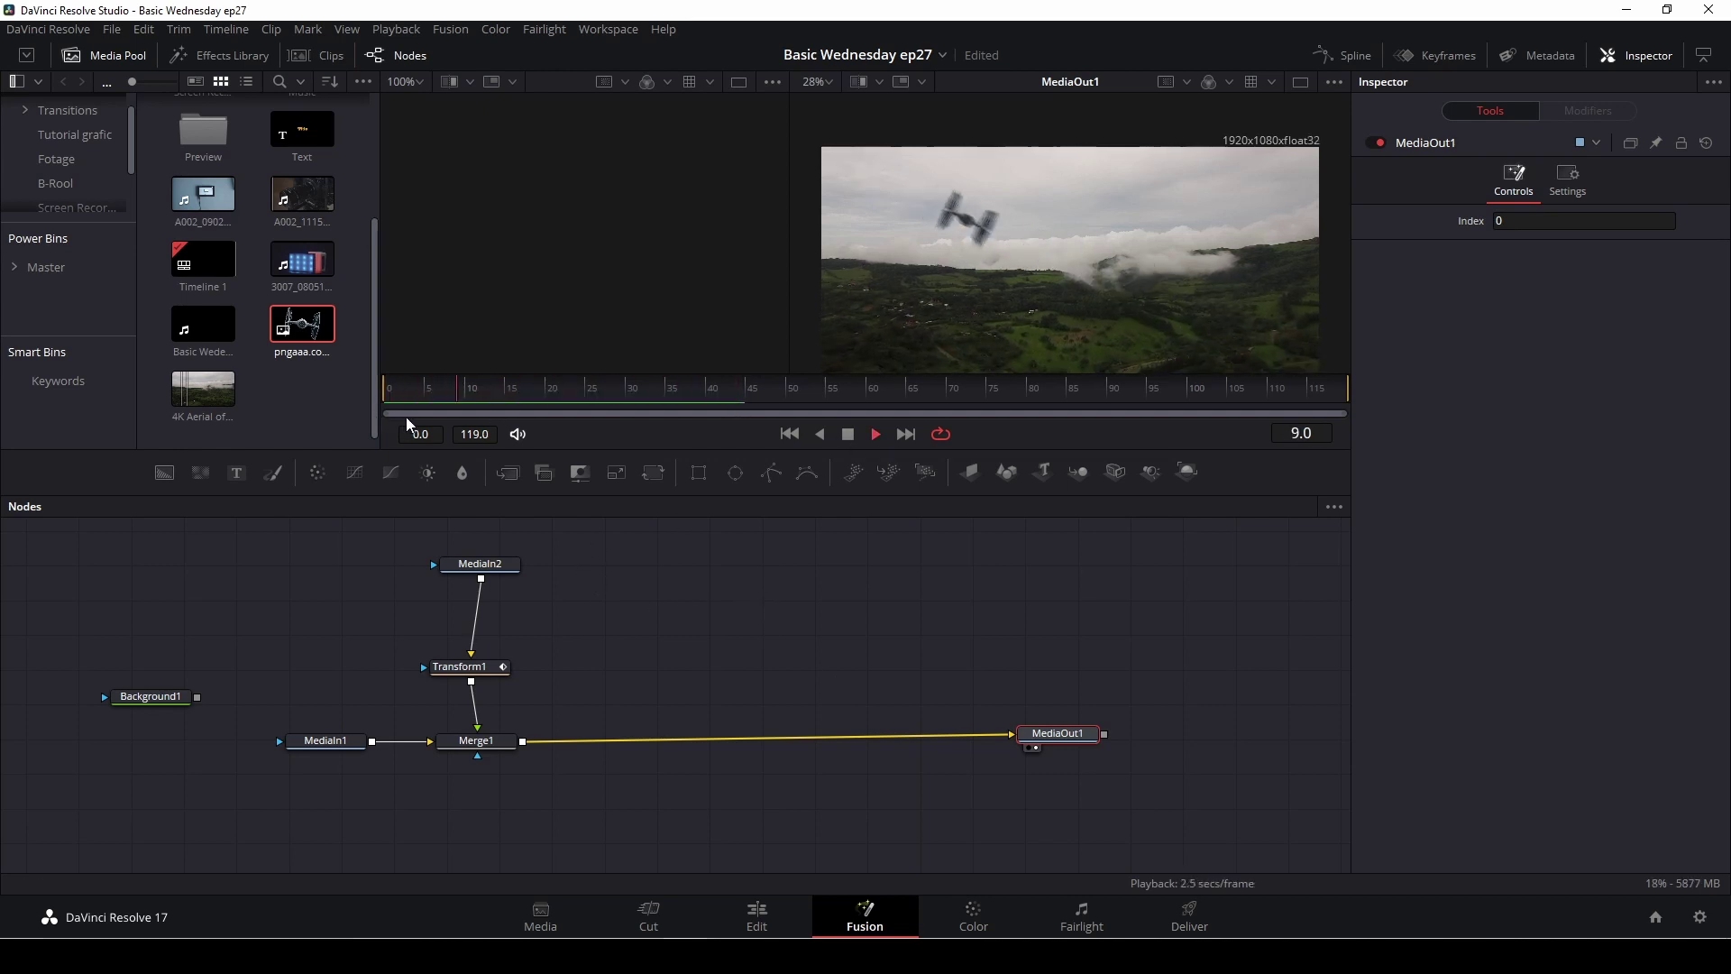
pyautogui.press('space')
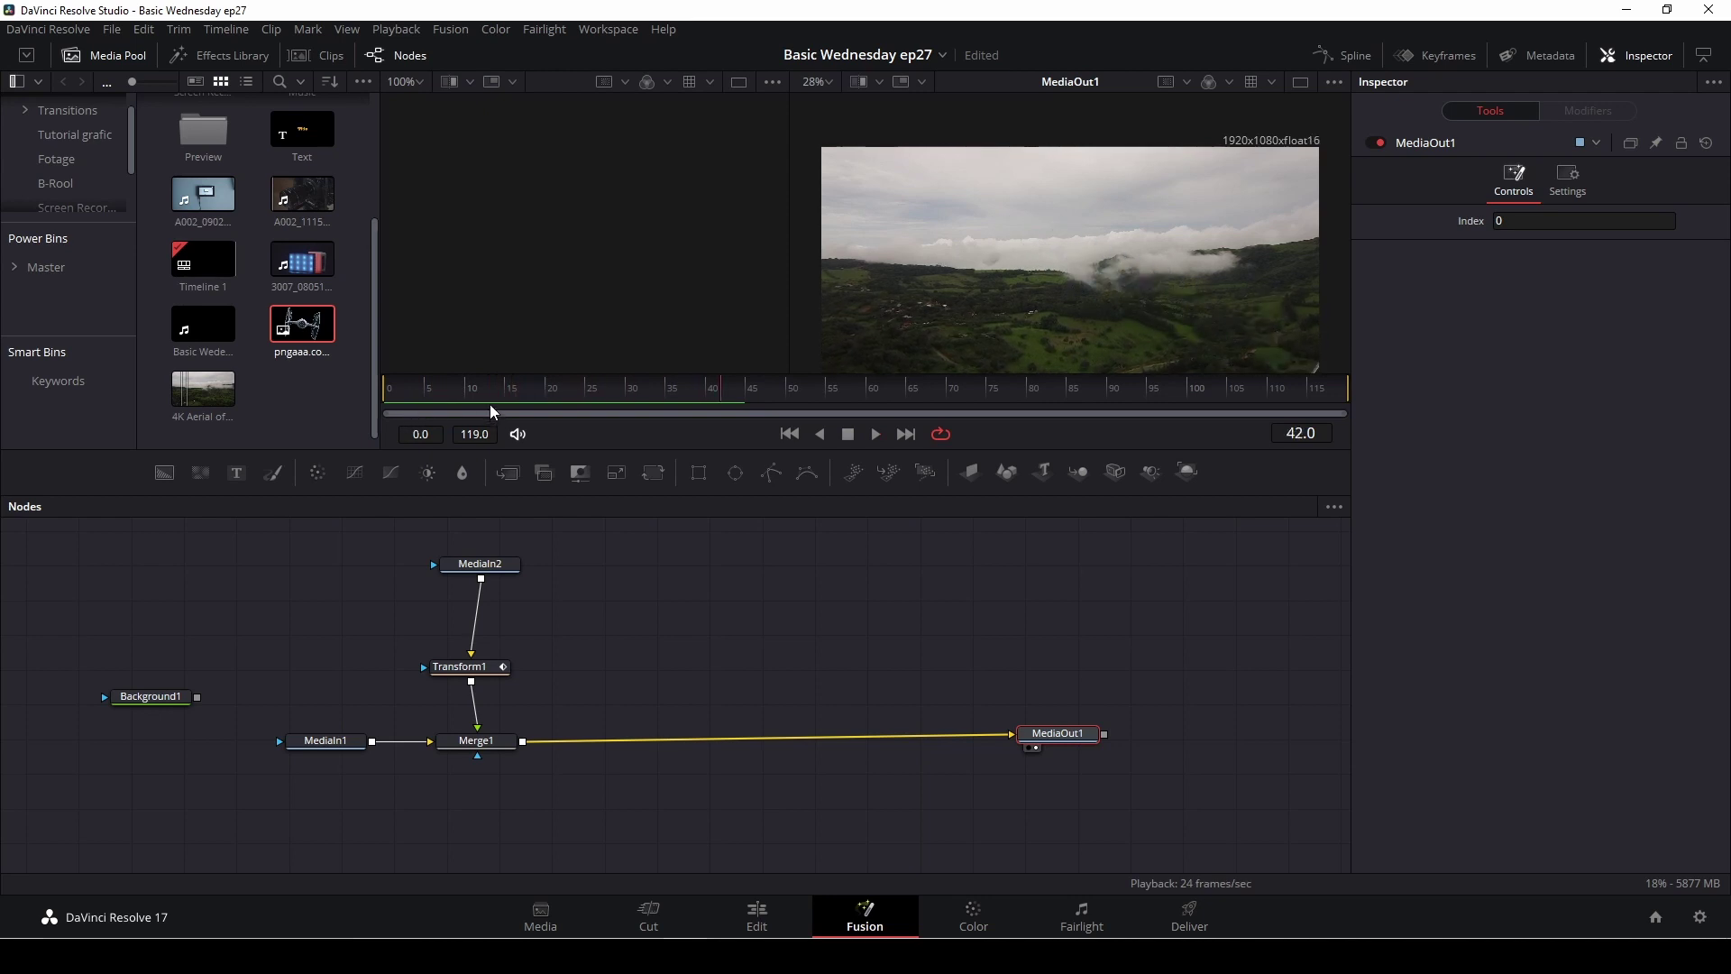
pyautogui.moveTo(489, 404); pyautogui.dragTo(398, 402)
pyautogui.press('space')
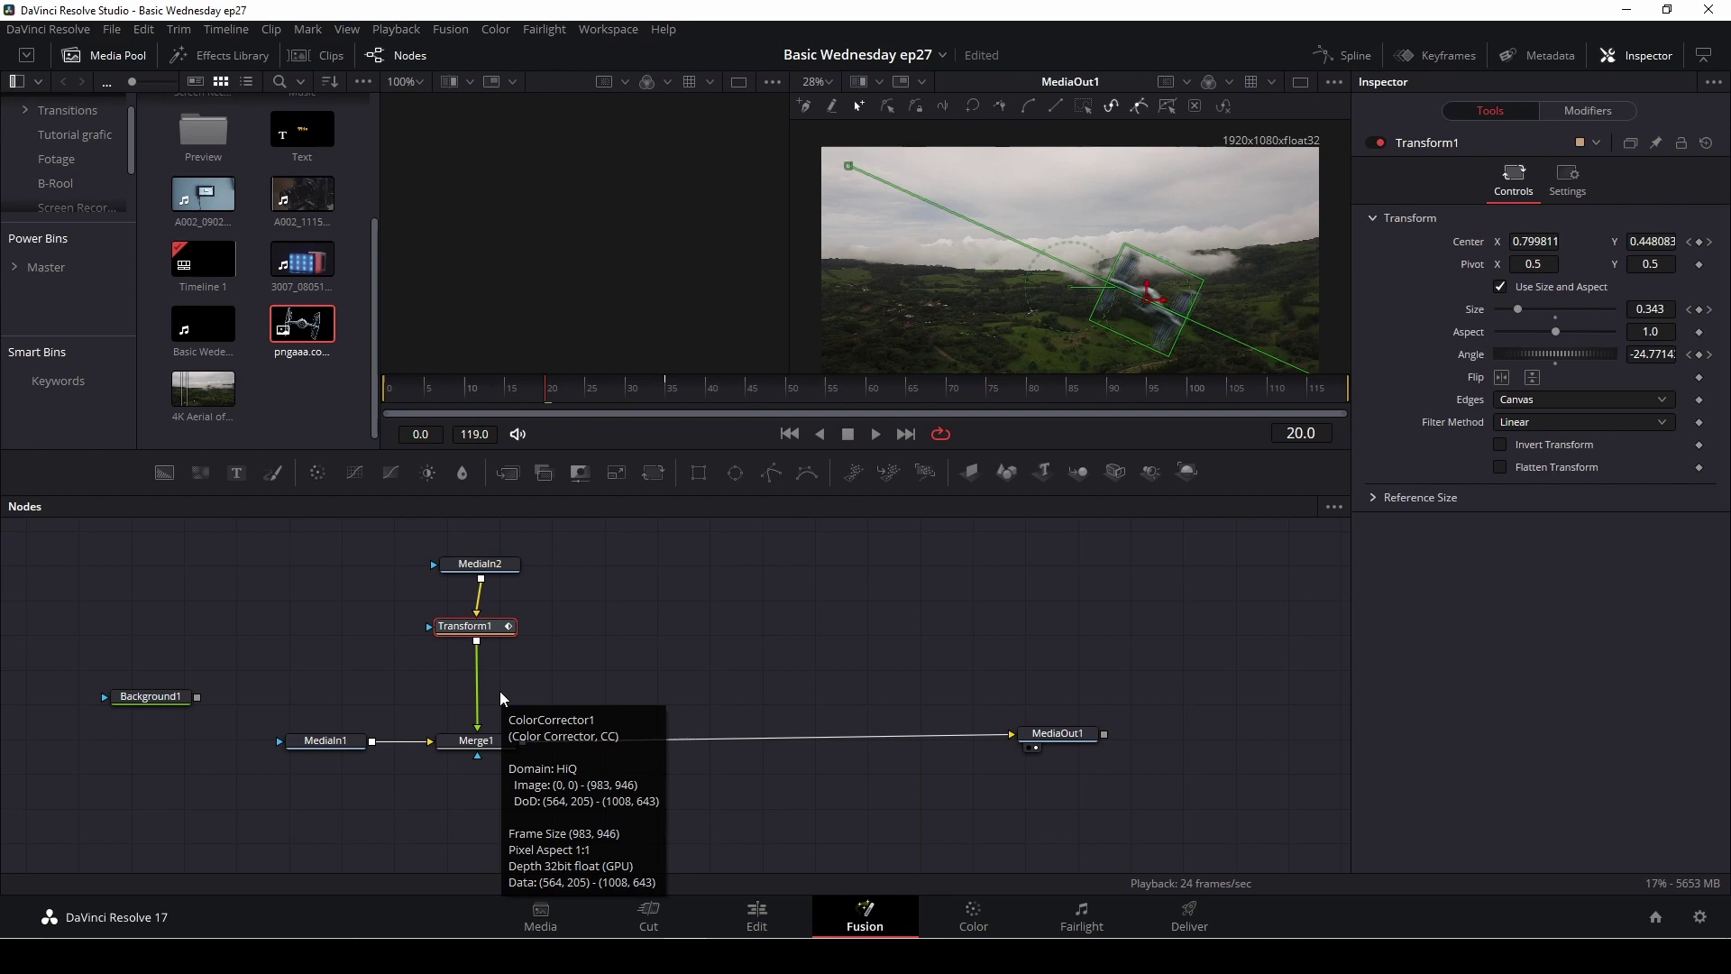
# Make room above Transform1 and insert a Color Corrector node between the spaceship's MediaIn2 and Transform1.
pyautogui.click(911, 658)
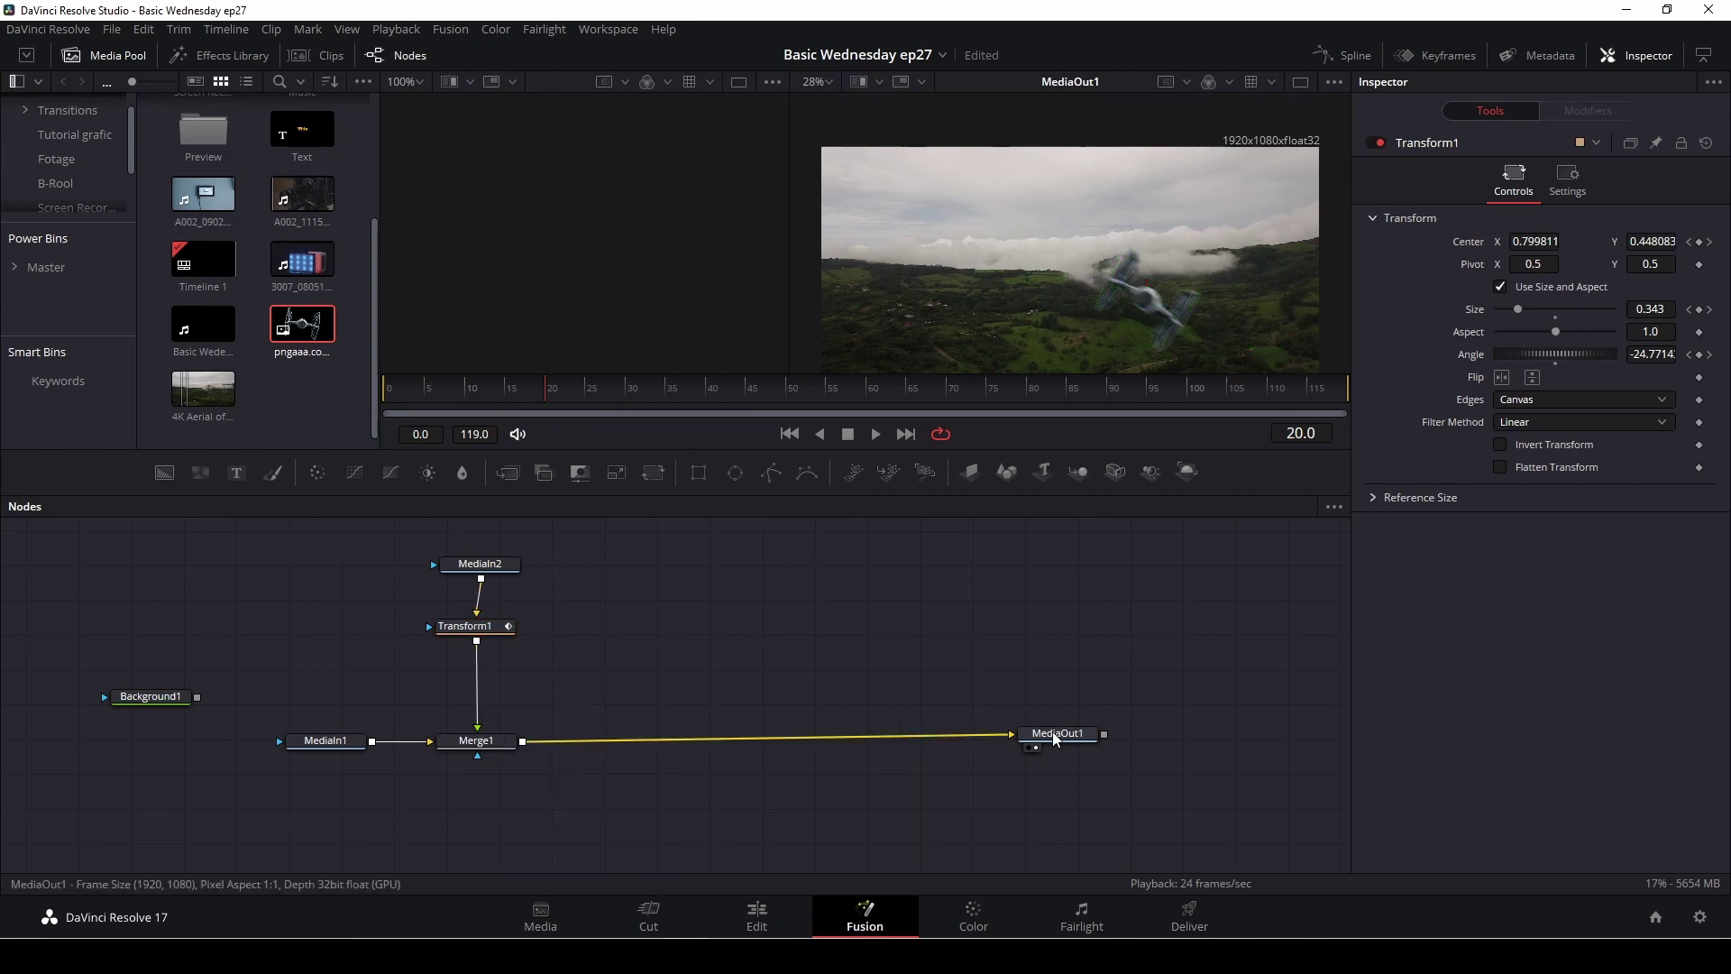
pyautogui.click(1056, 738)
pyautogui.moveTo(491, 636)
pyautogui.mouseDown()
pyautogui.moveTo(496, 686)
pyautogui.moveTo(495, 670)
pyautogui.mouseUp()
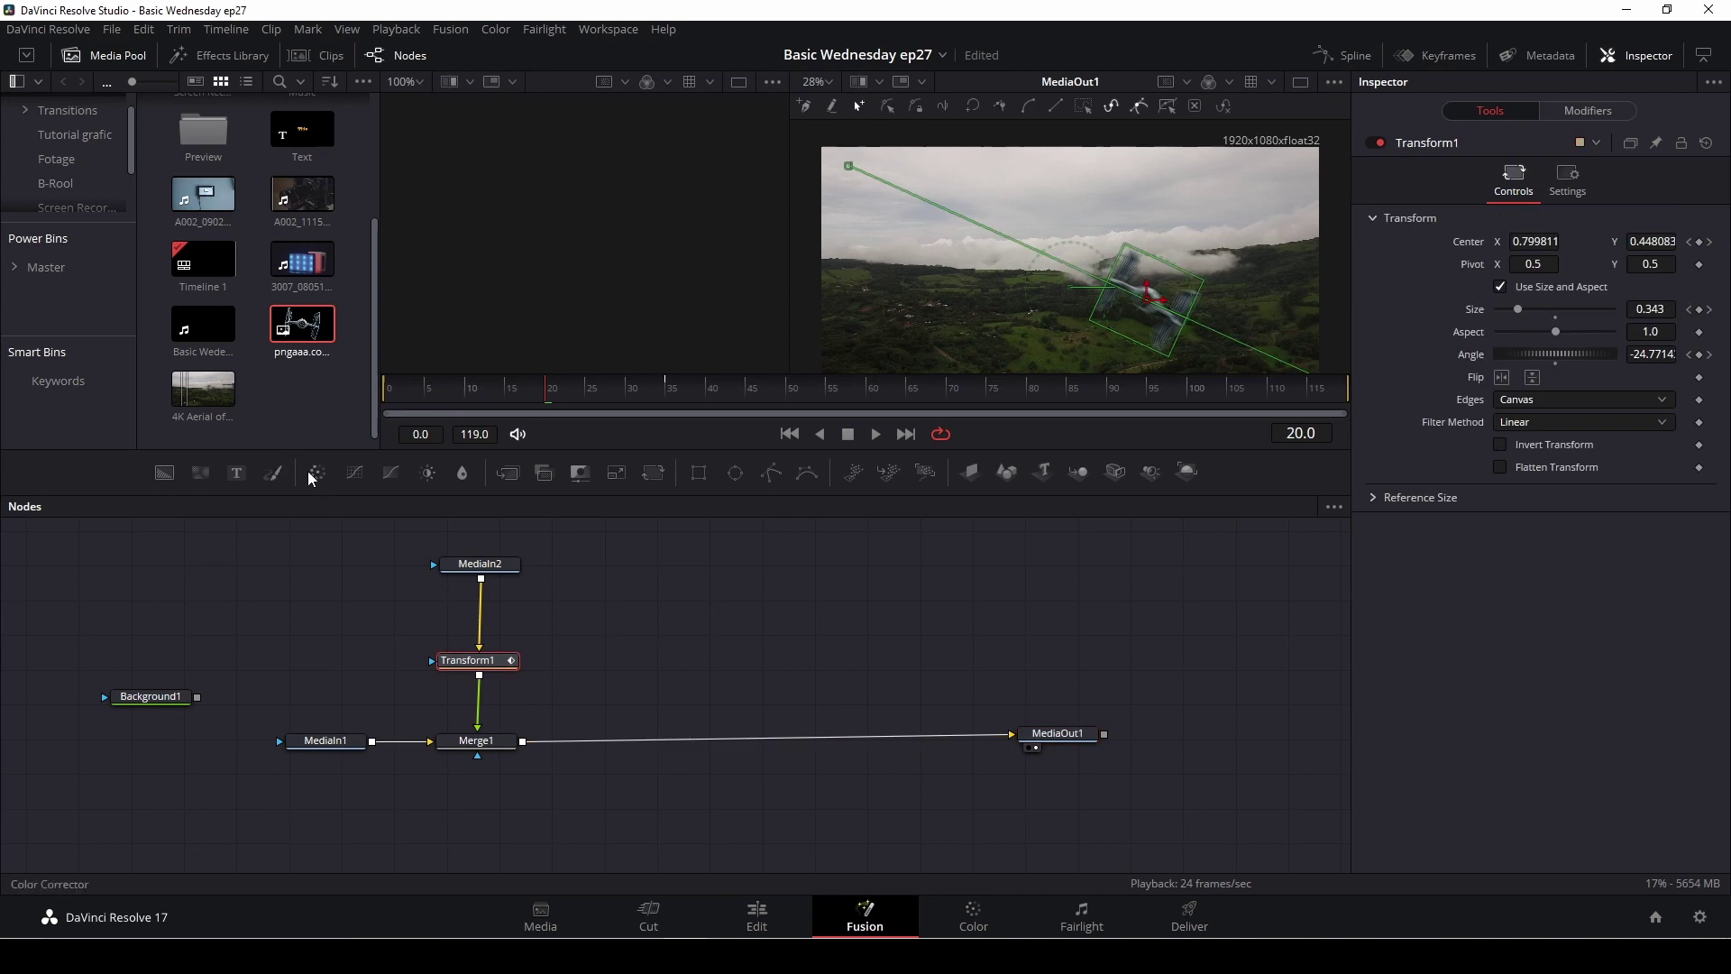
pyautogui.moveTo(308, 472); pyautogui.dragTo(344, 528)
pyautogui.moveTo(458, 614); pyautogui.dragTo(475, 614)
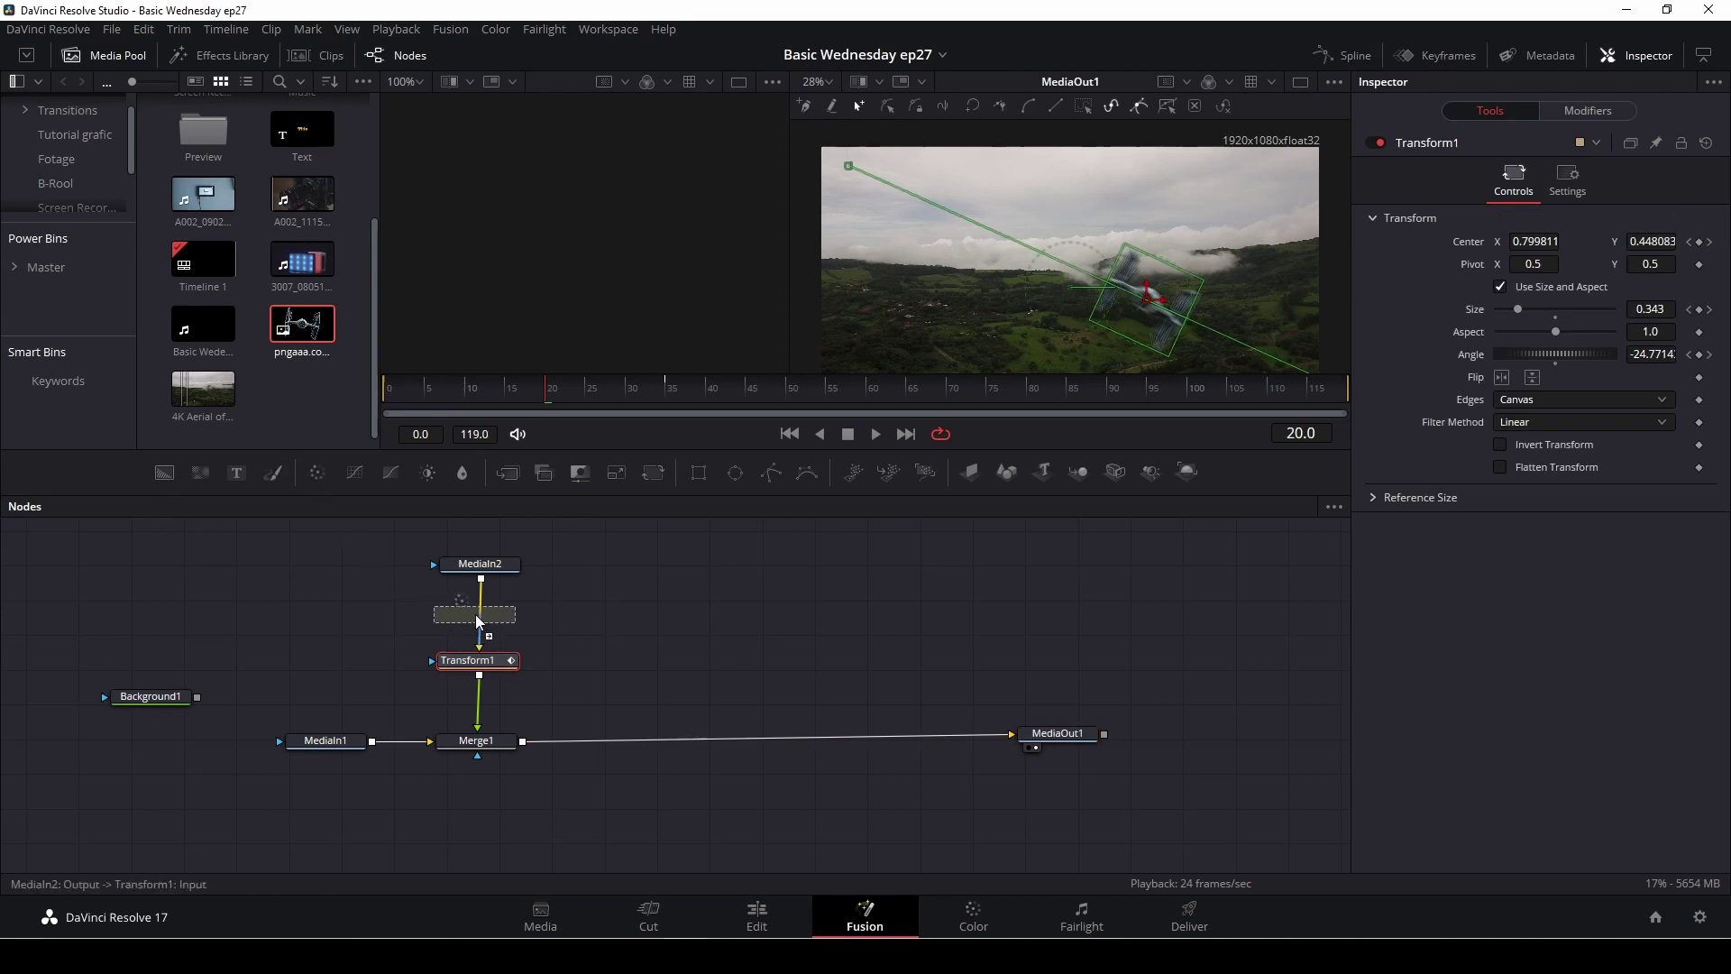
pyautogui.click(474, 615)
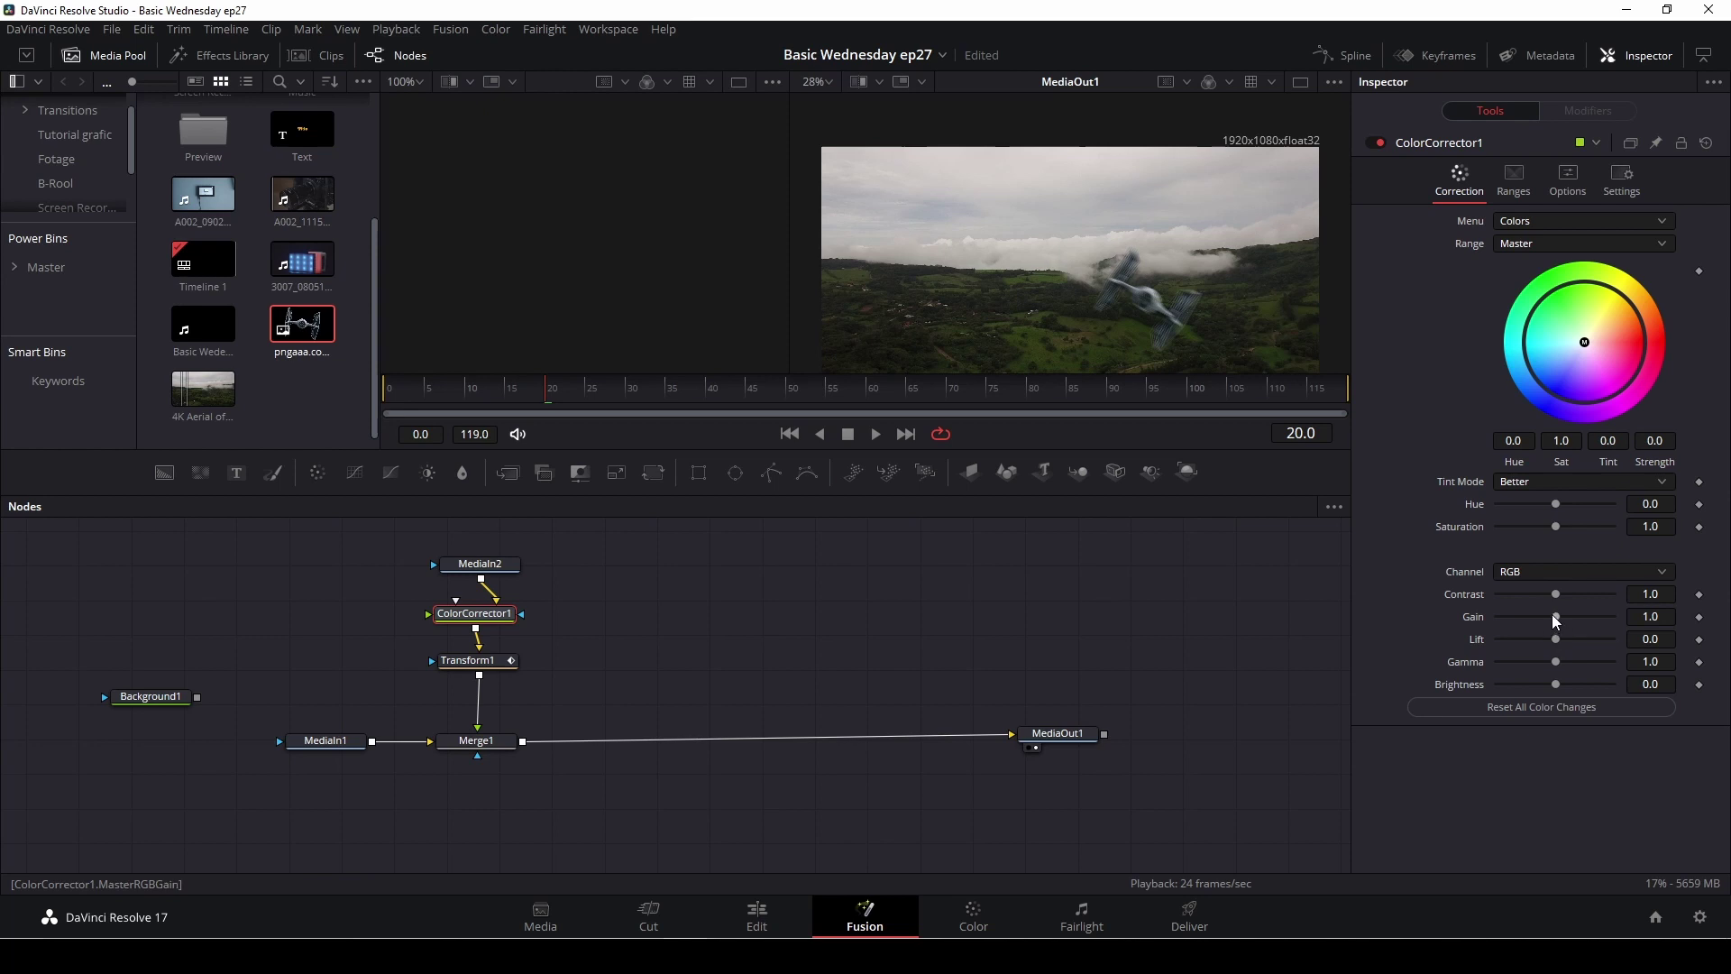
# Lower the Color Corrector's Gain to about 0.81 to darken the spaceship, and return to frame 0 for playback.
pyautogui.moveTo(1556, 617); pyautogui.dragTo(1544, 619)
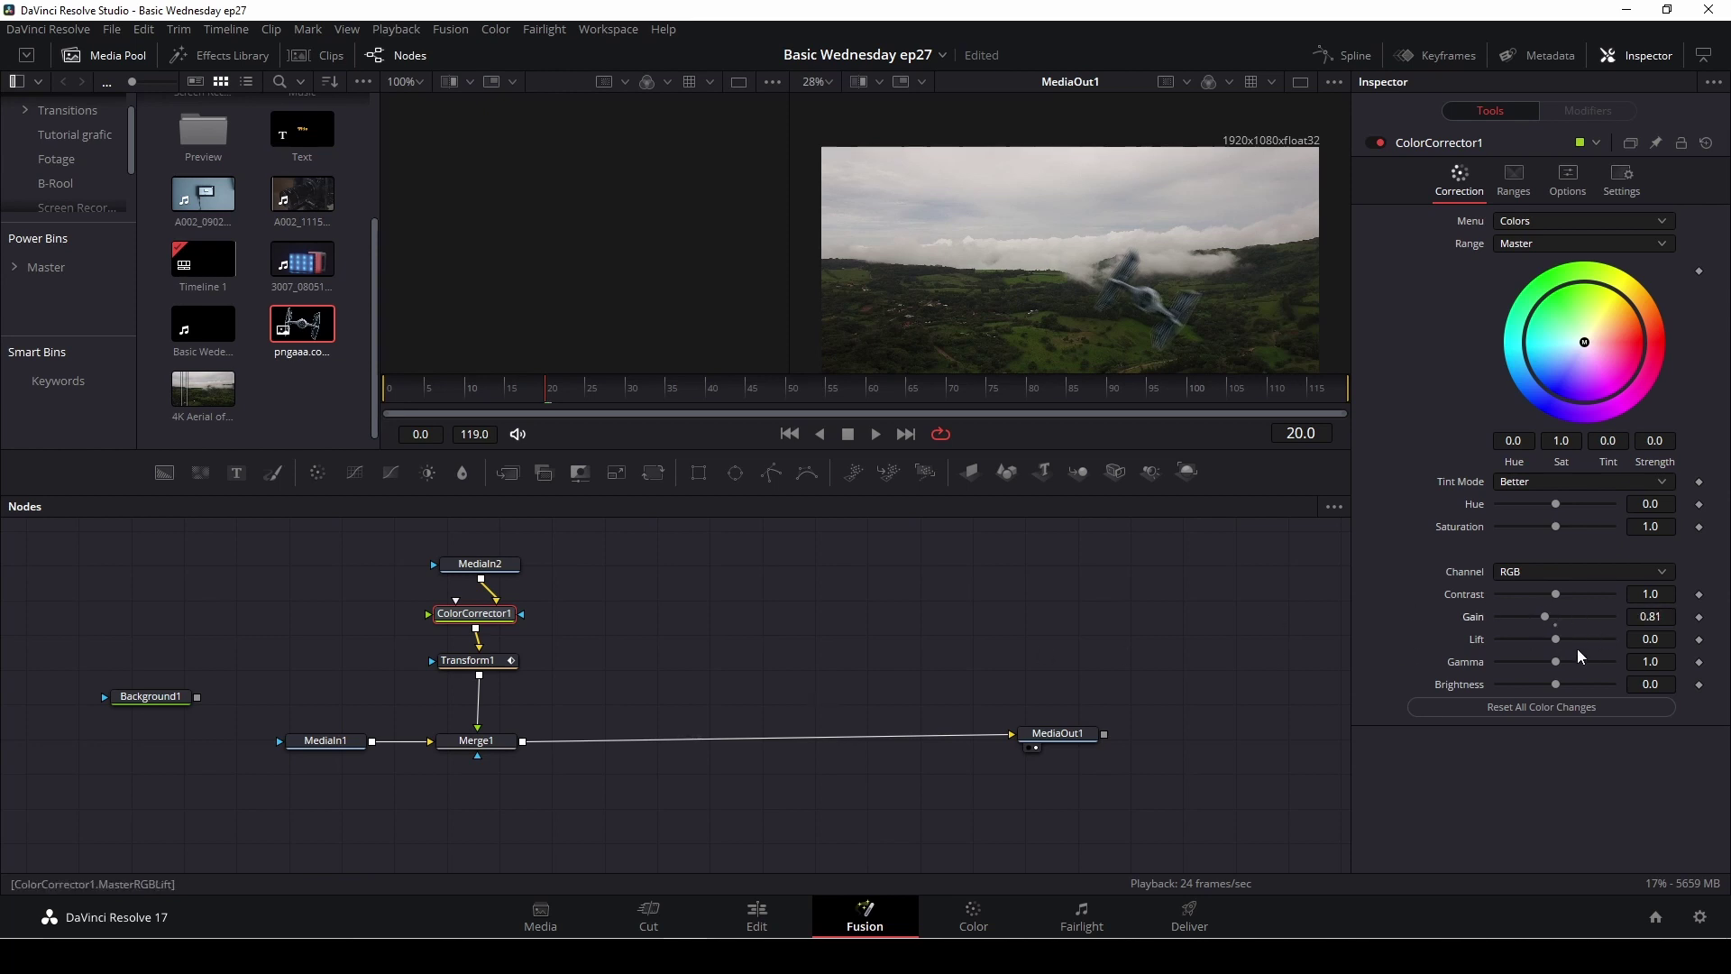
pyautogui.moveTo(1546, 617); pyautogui.dragTo(1543, 619)
pyautogui.moveTo(525, 395); pyautogui.dragTo(382, 397)
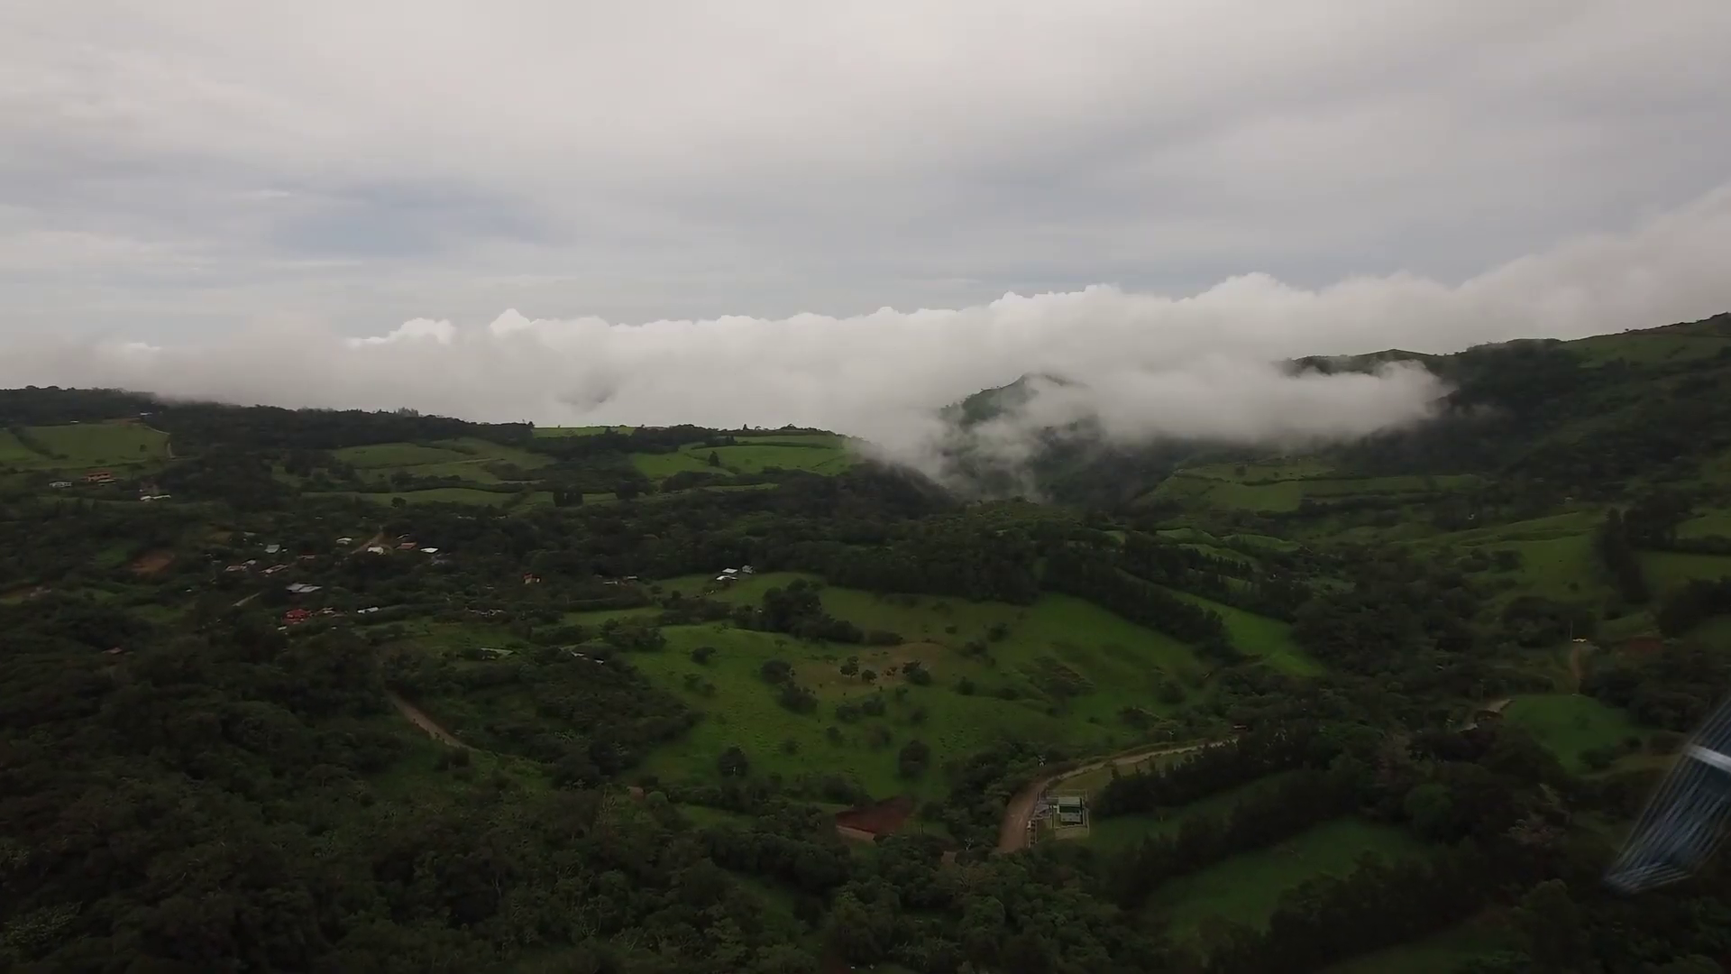